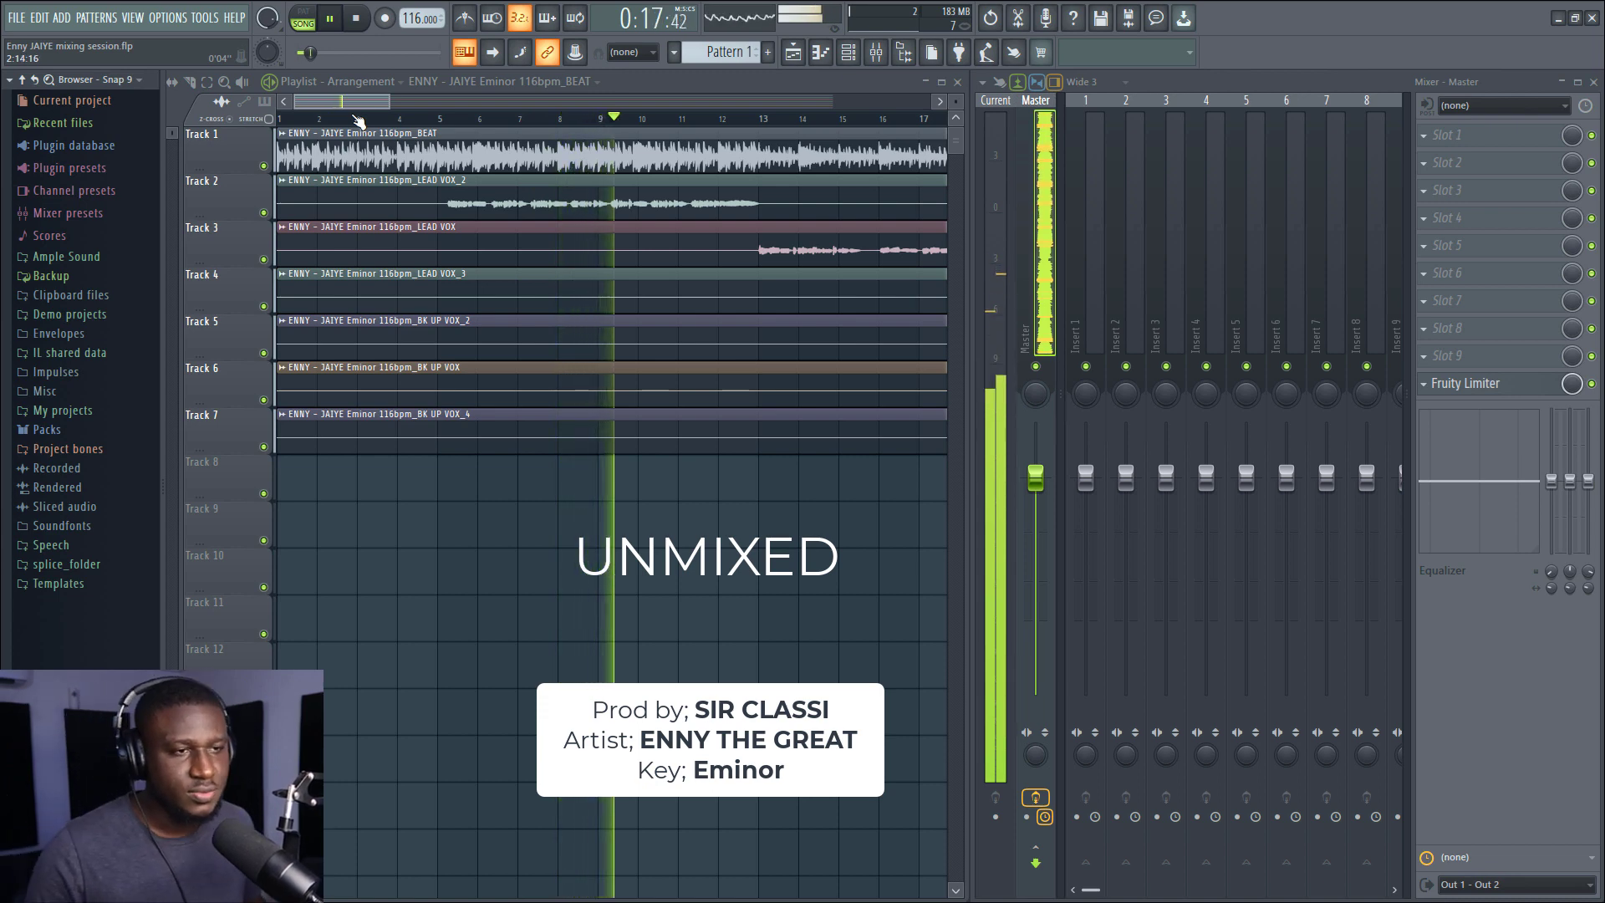
scroll(401, 126, "down", 2)
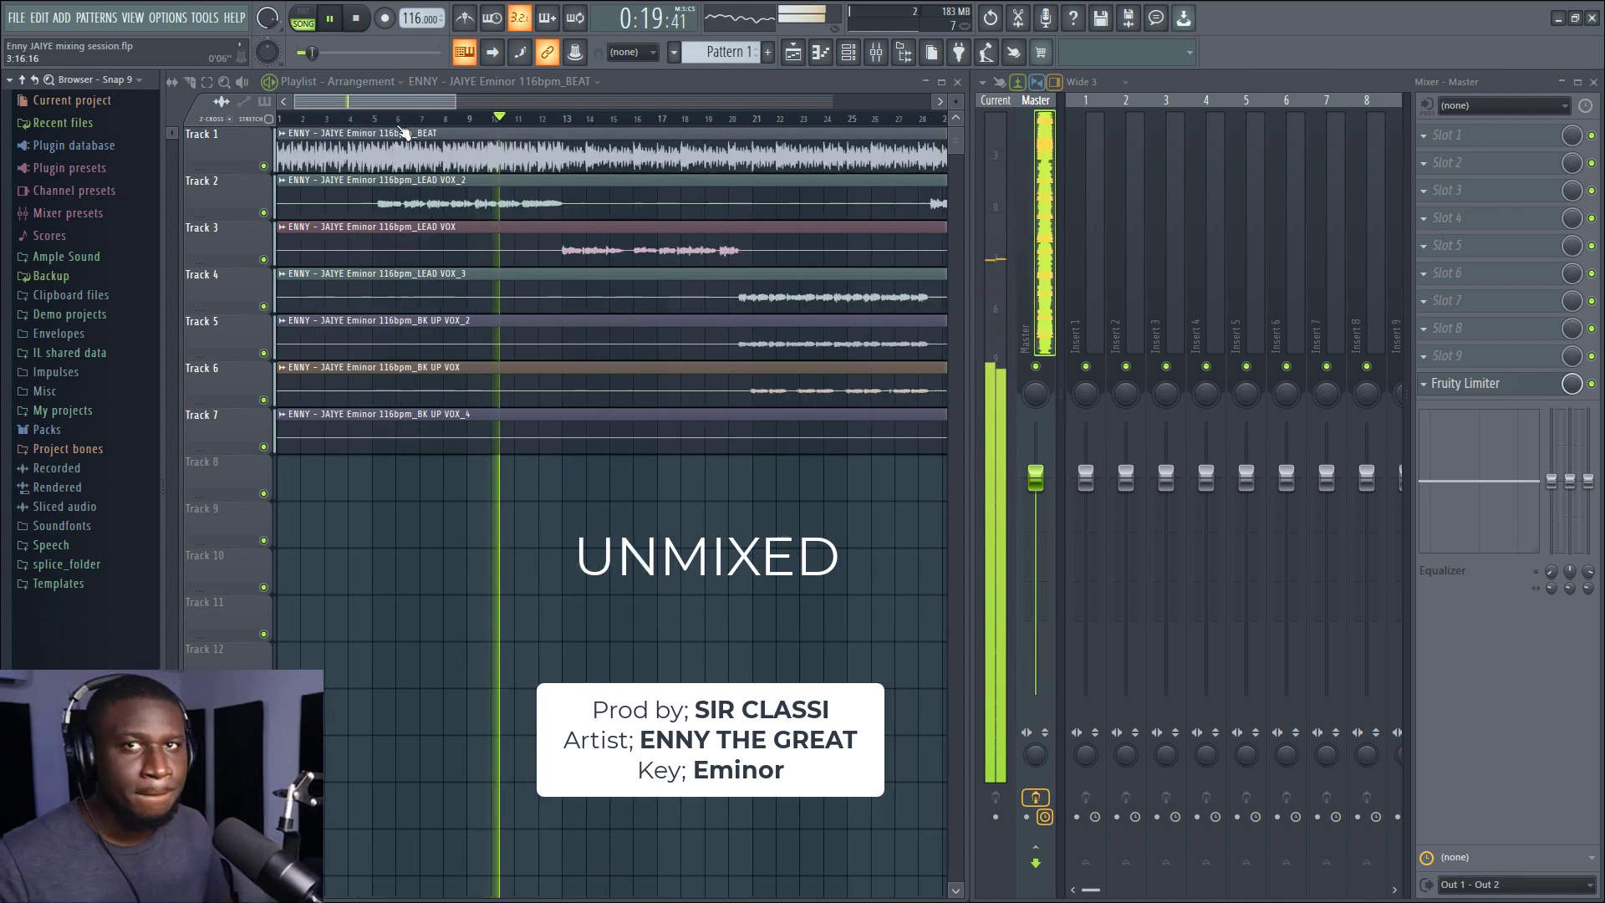
scroll(402, 127, "down", 3)
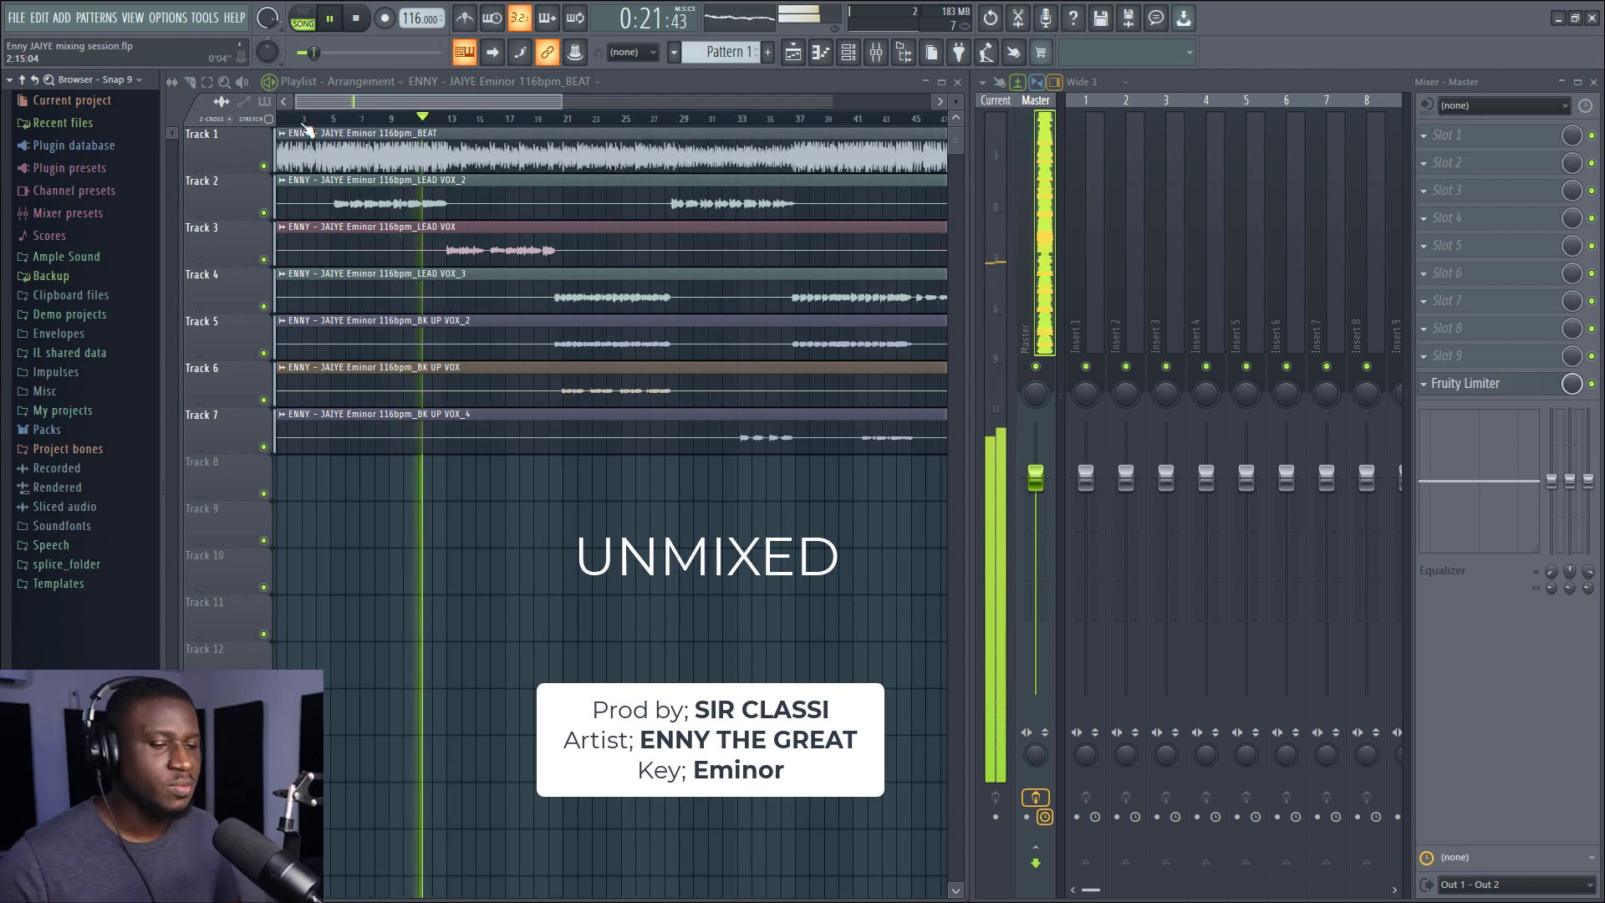
scroll(330, 117, "up", 1)
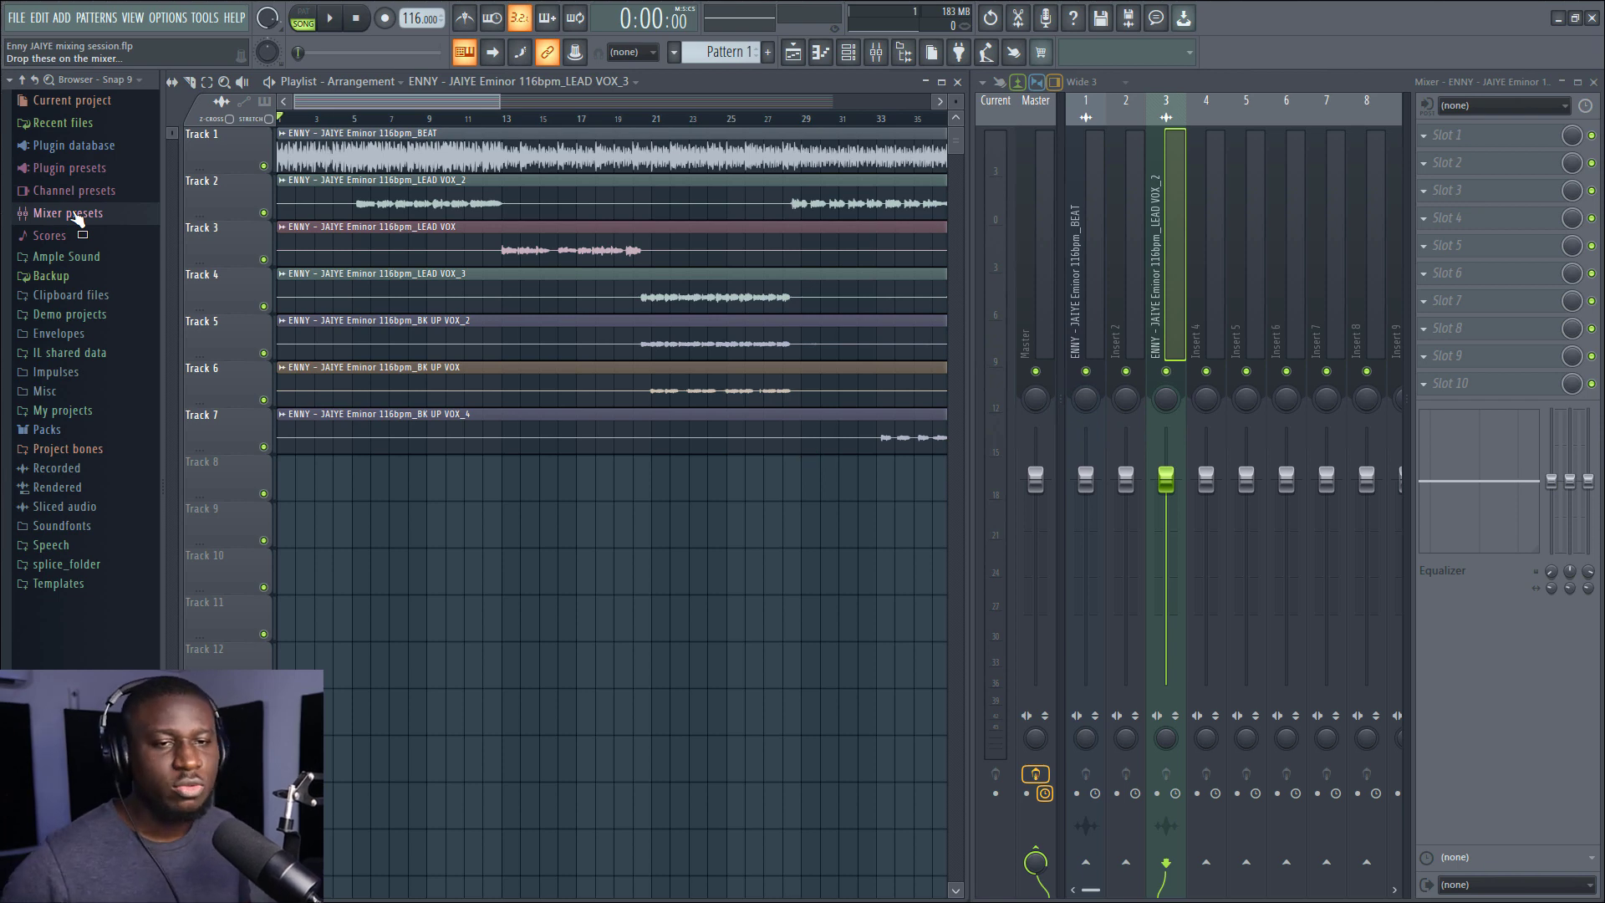
Load the LEAD VOX preset from the hybrid vocal mixer presets in the SC TUTS folder onto mixer track 3.
left_click(75, 215)
left_click(83, 235)
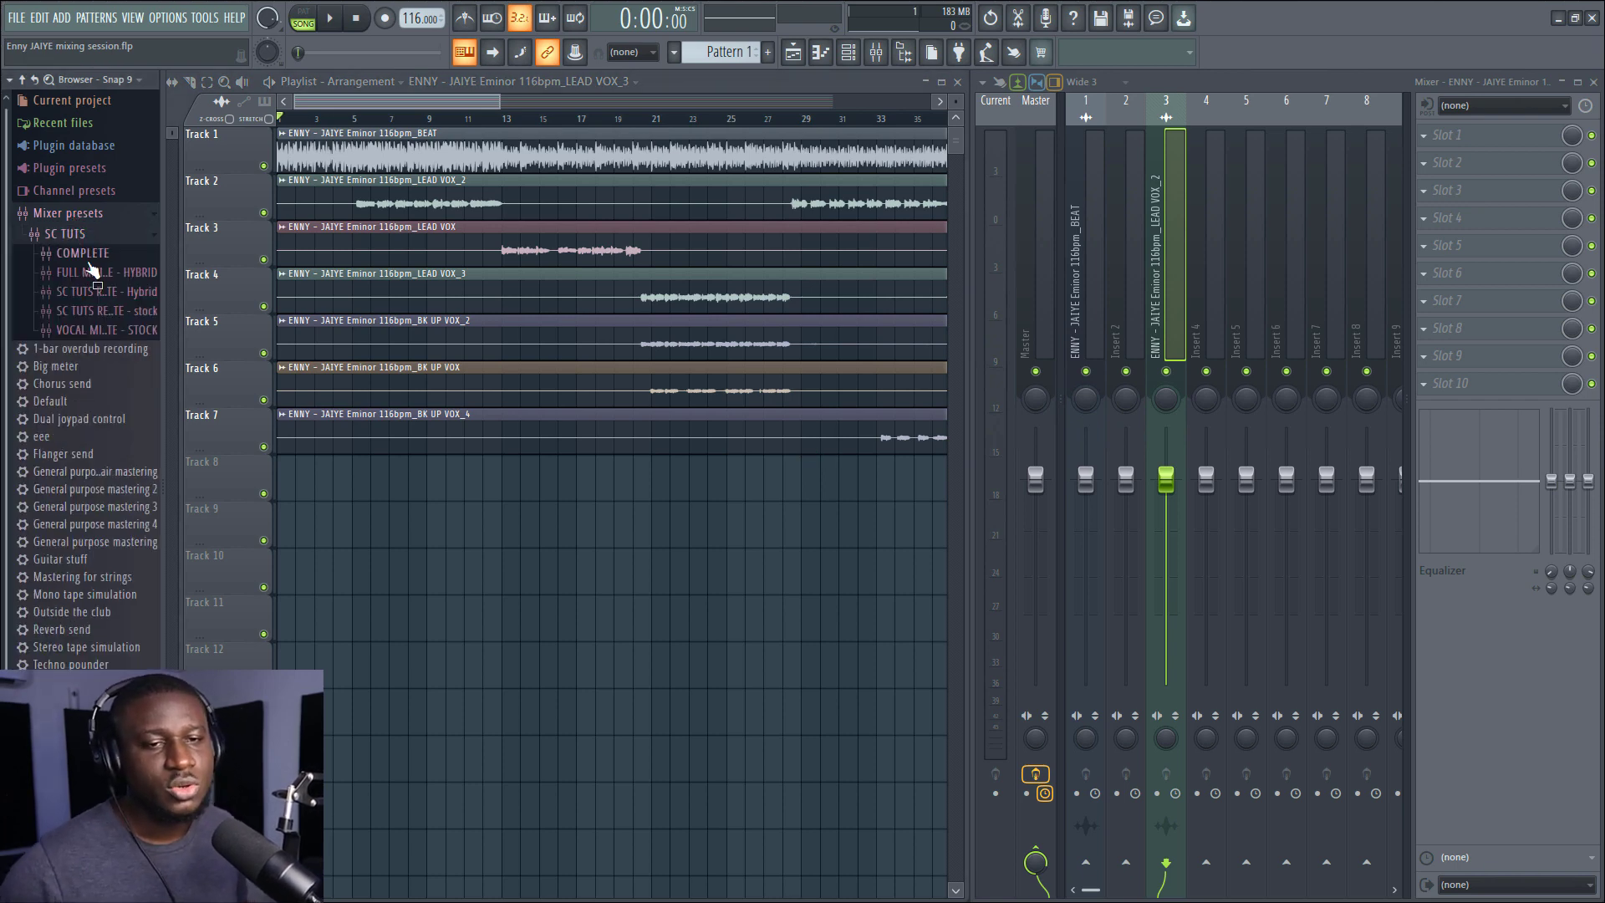
left_click_drag(104, 295, 105, 296)
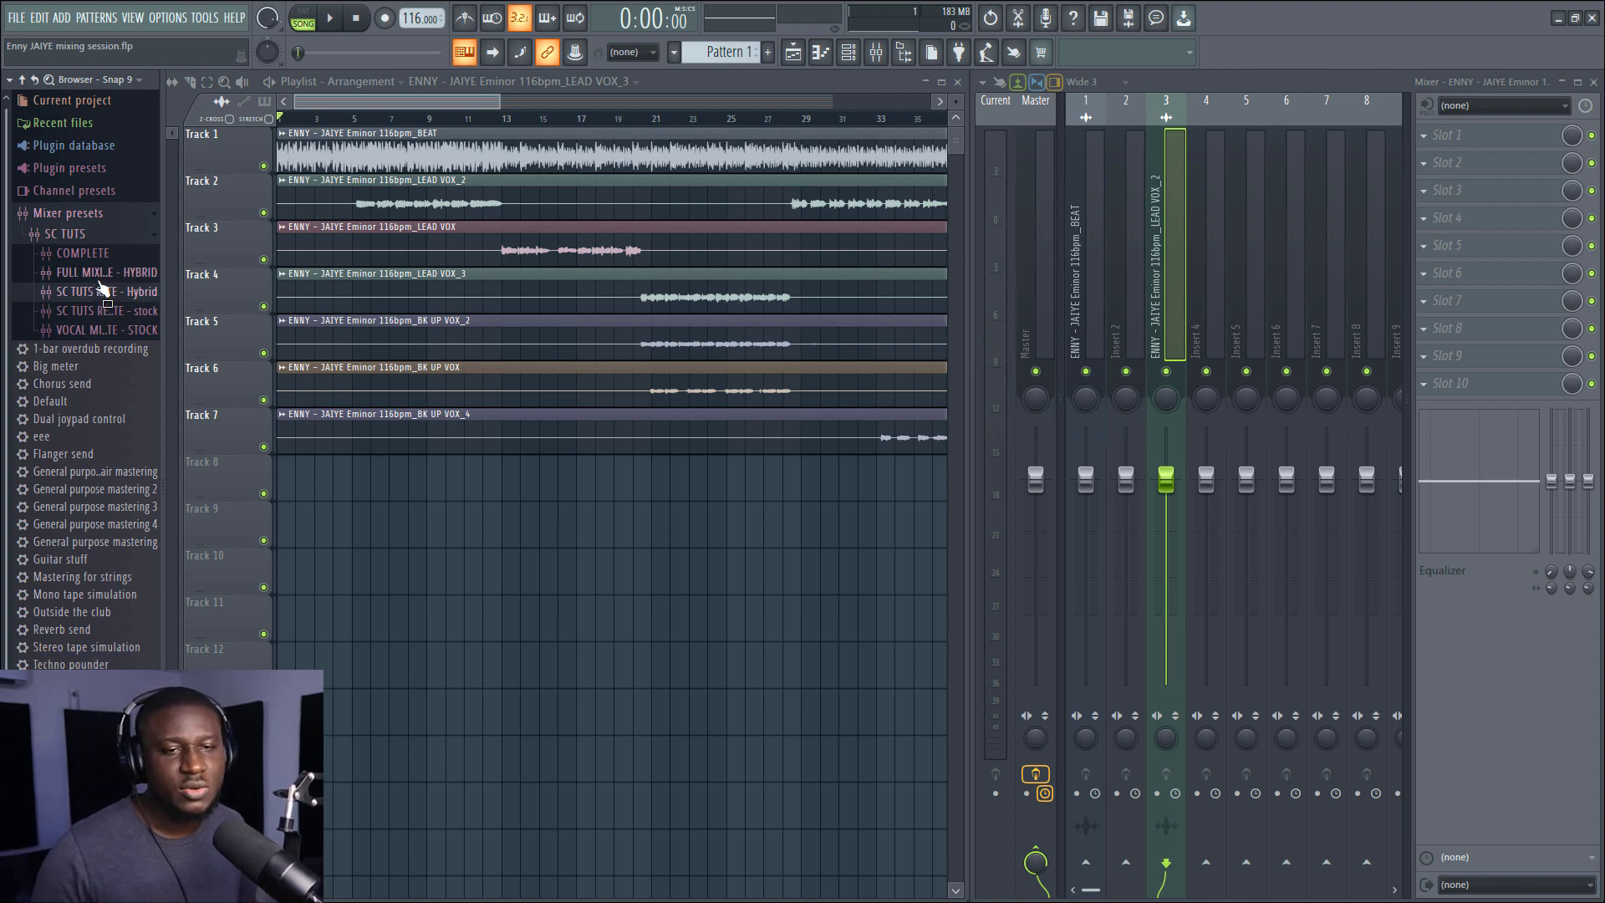
left_click_drag(101, 277, 105, 334)
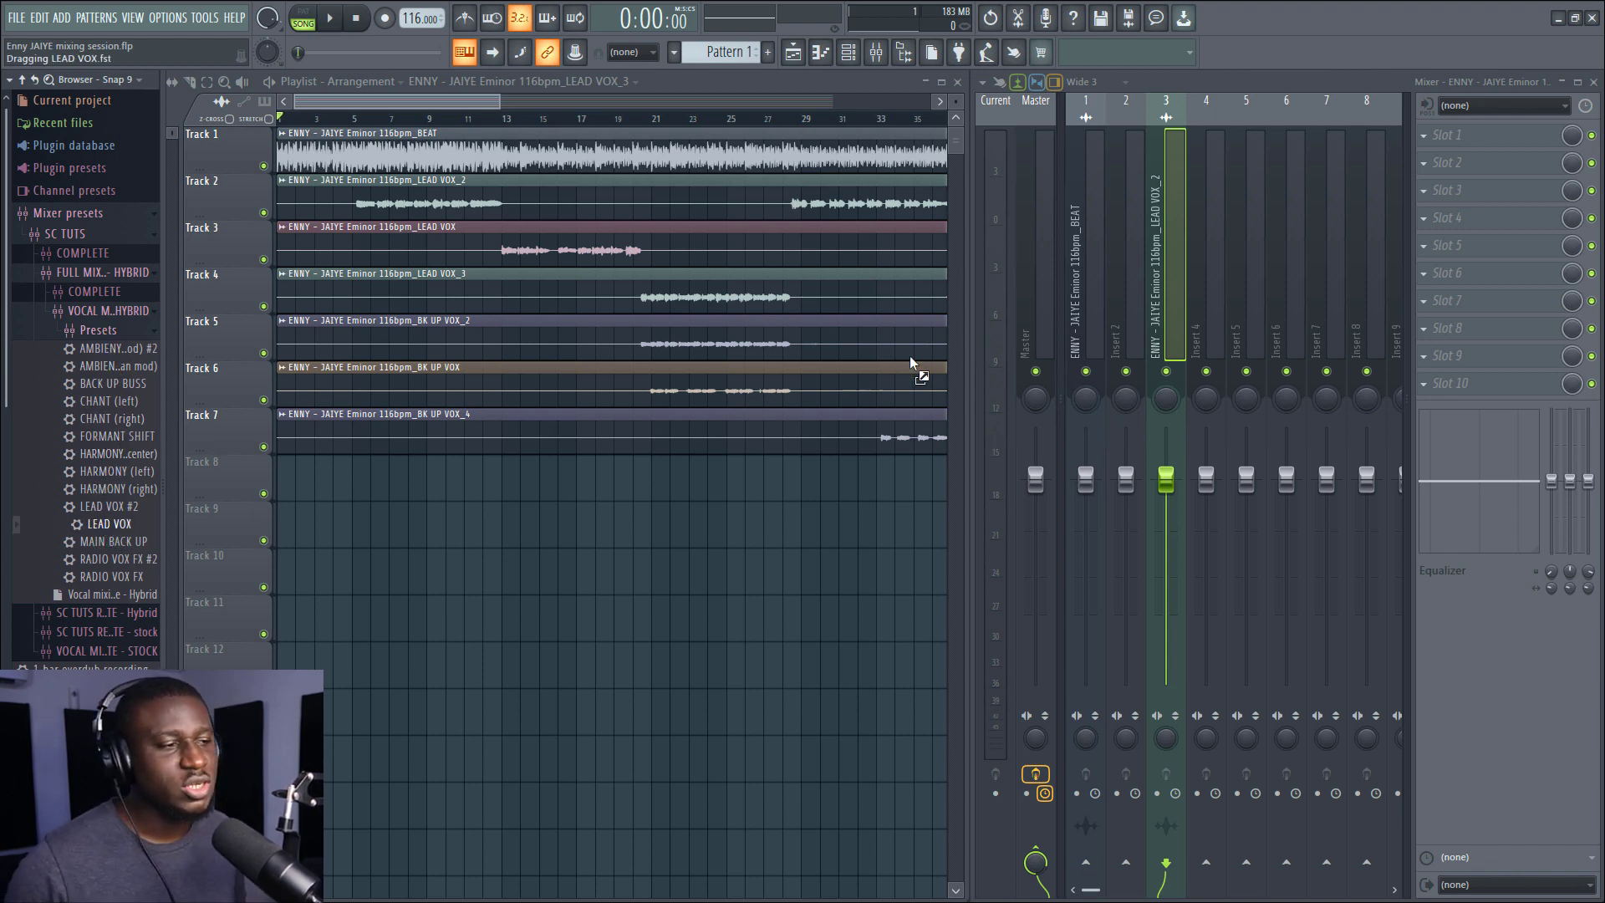
left_click_drag(911, 362, 1174, 315)
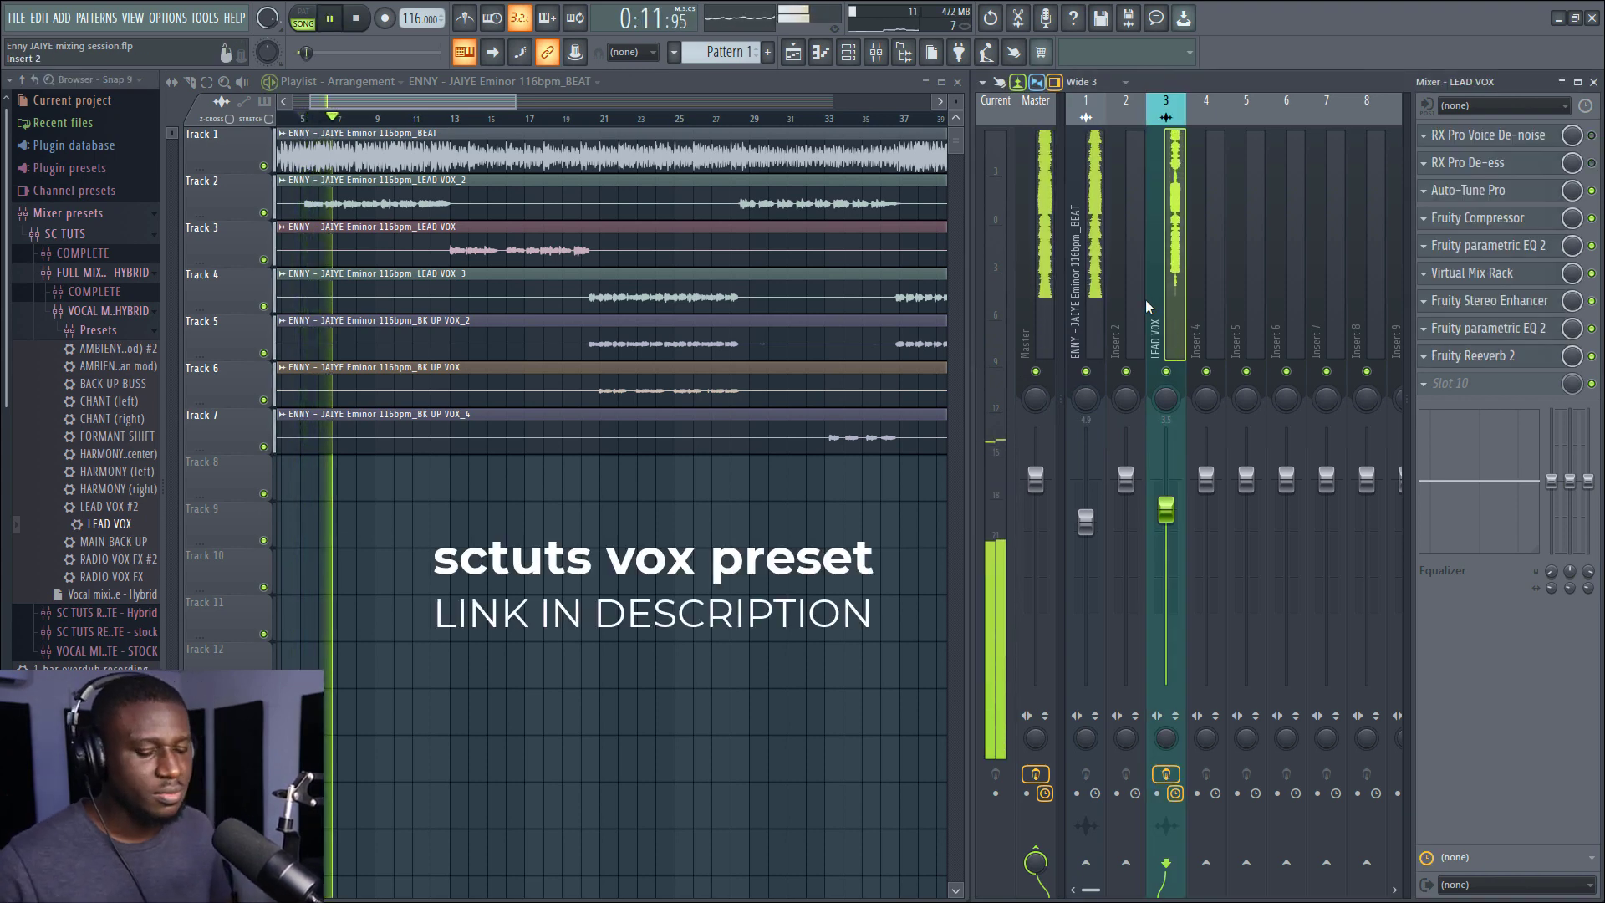
Raise the beat's mixer track volume to about 87% while the song plays.
left_click_drag(1085, 521, 1085, 506)
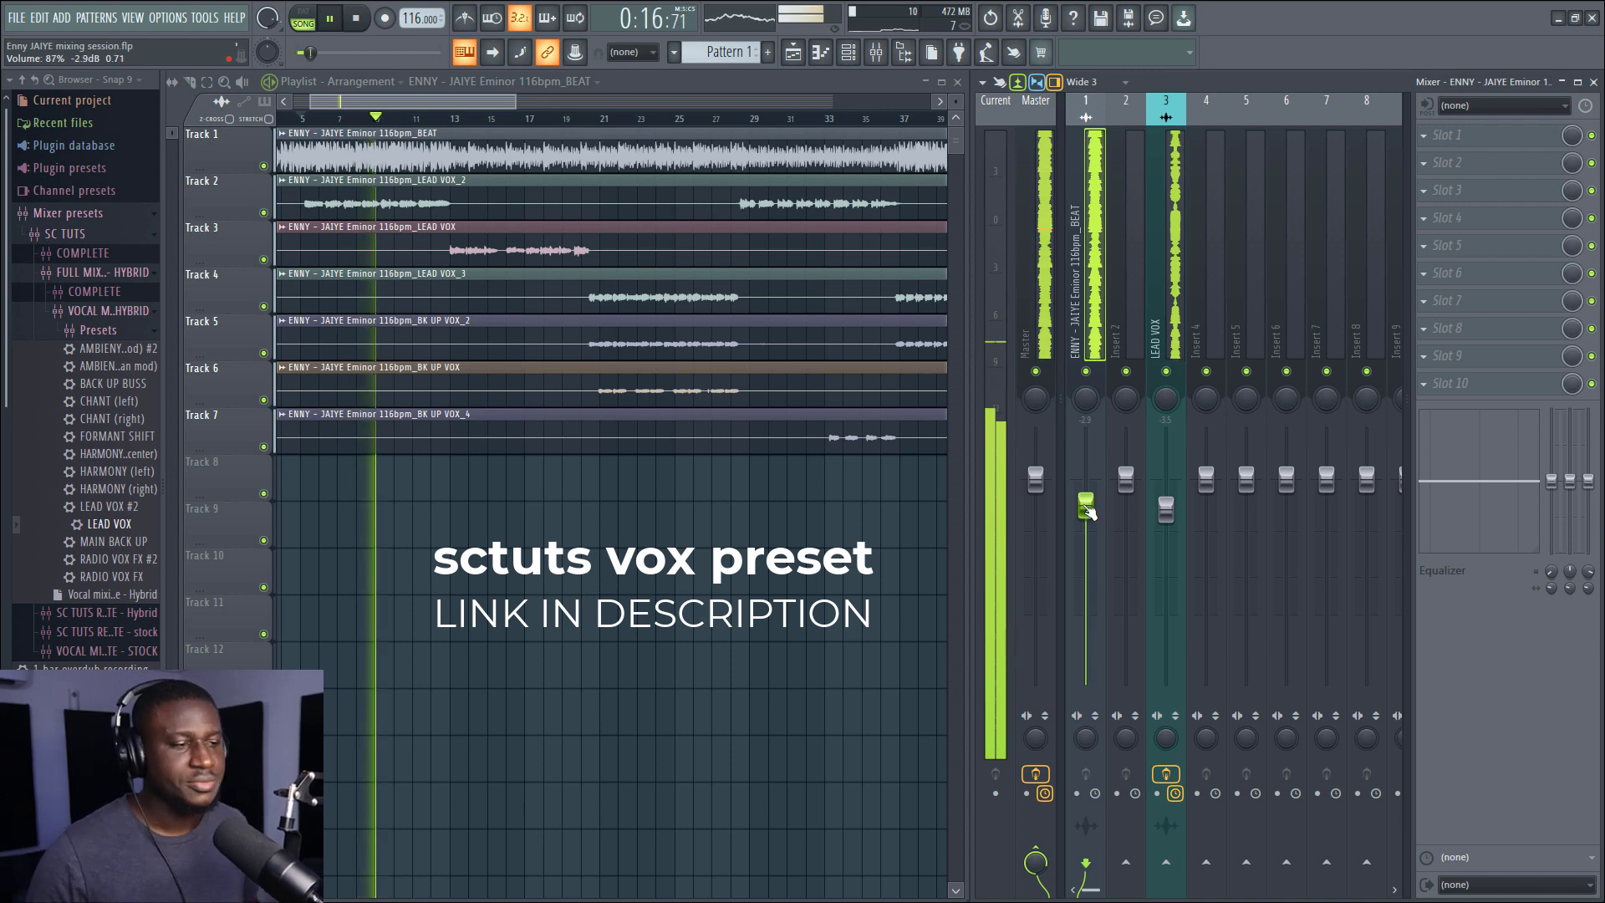
left_click_drag(1085, 506, 1085, 501)
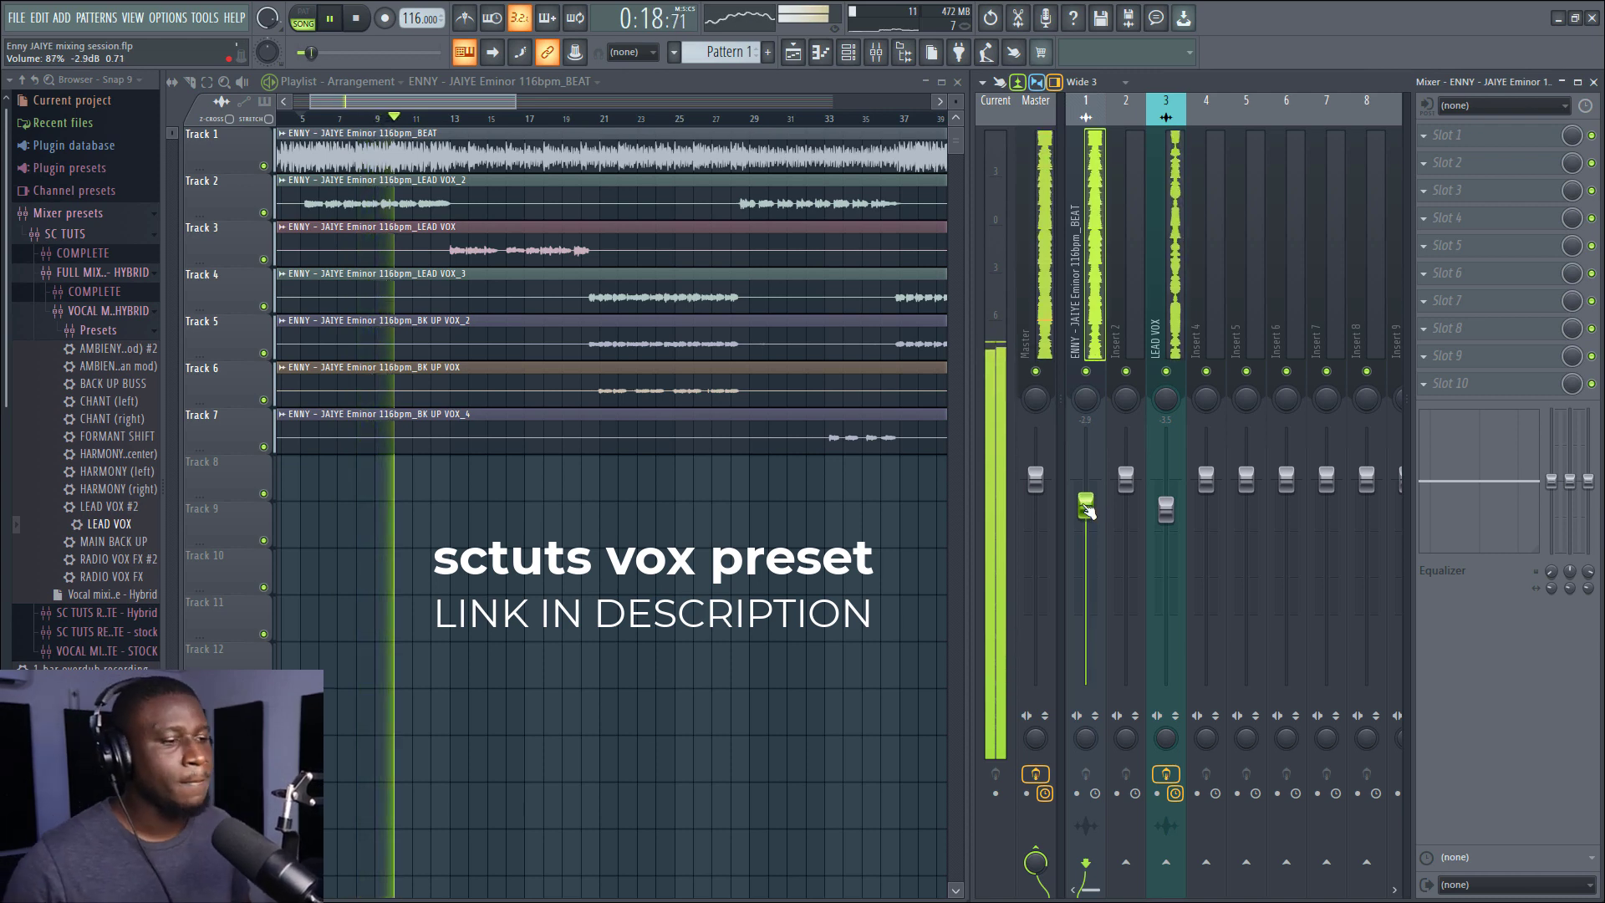
scroll(326, 109, "up", 3)
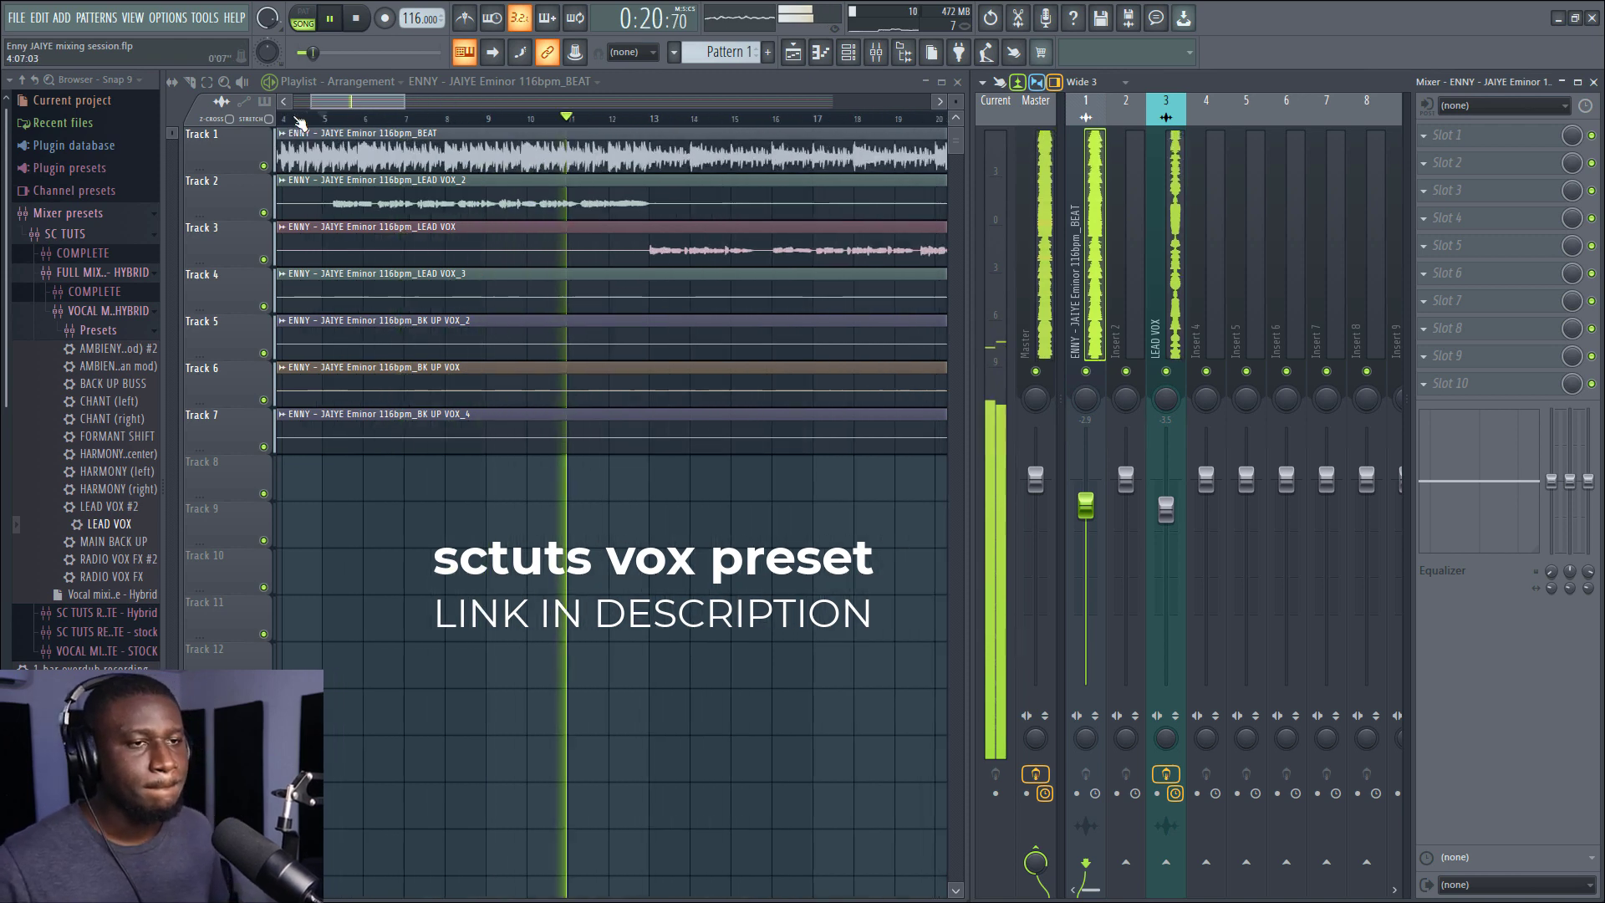
scroll(328, 111, "up", 2)
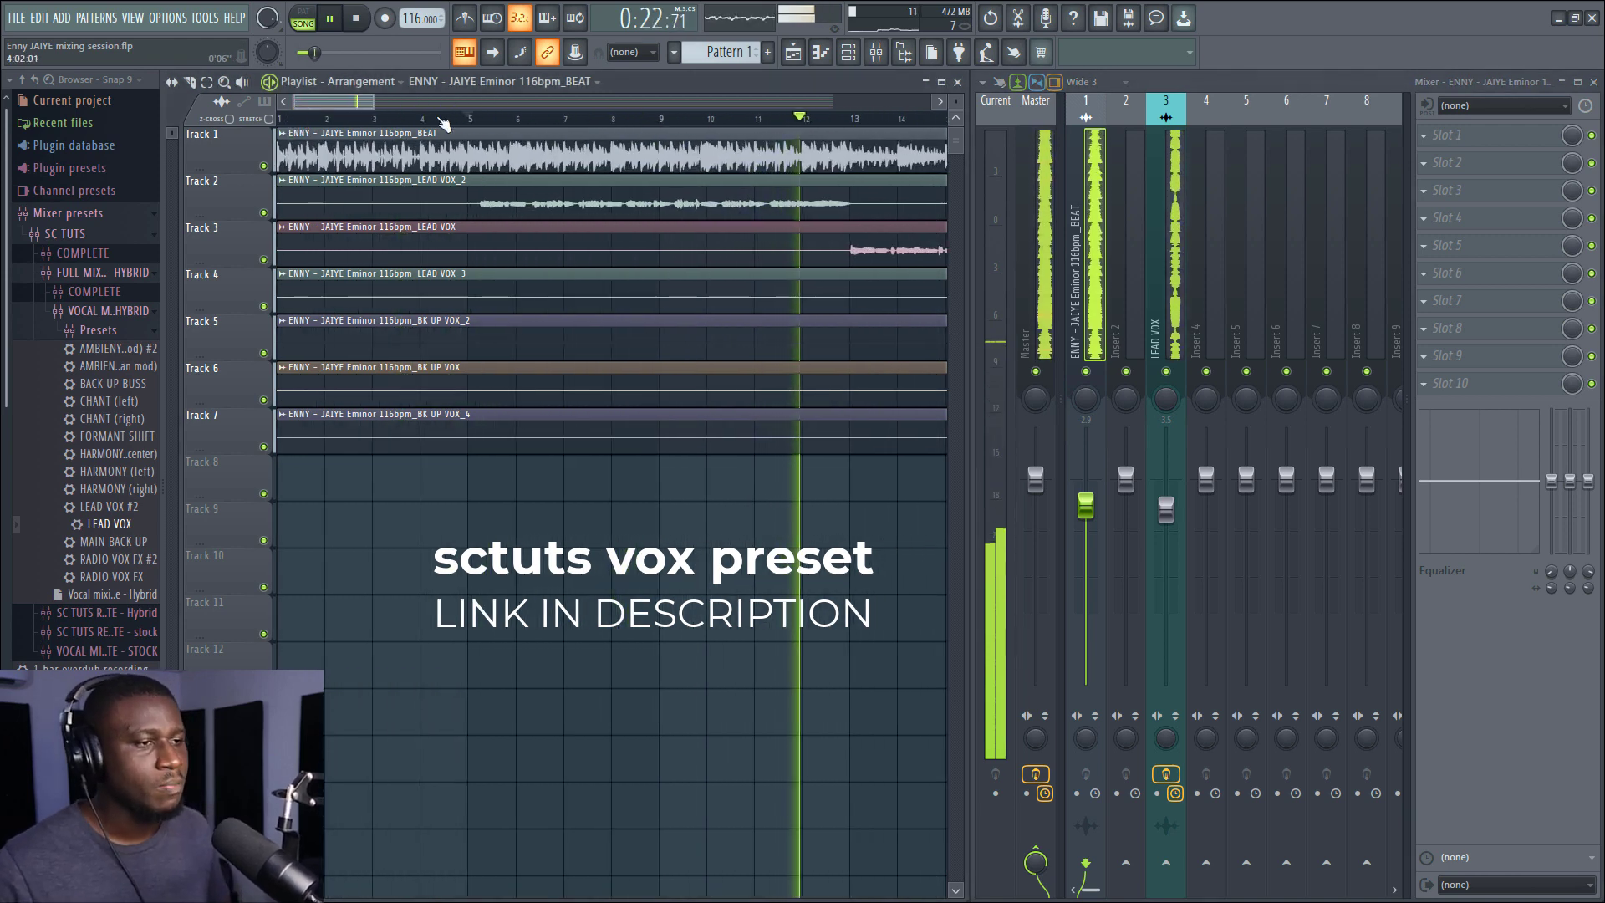
scroll(462, 124, "down", 3)
scroll(462, 123, "down", 1)
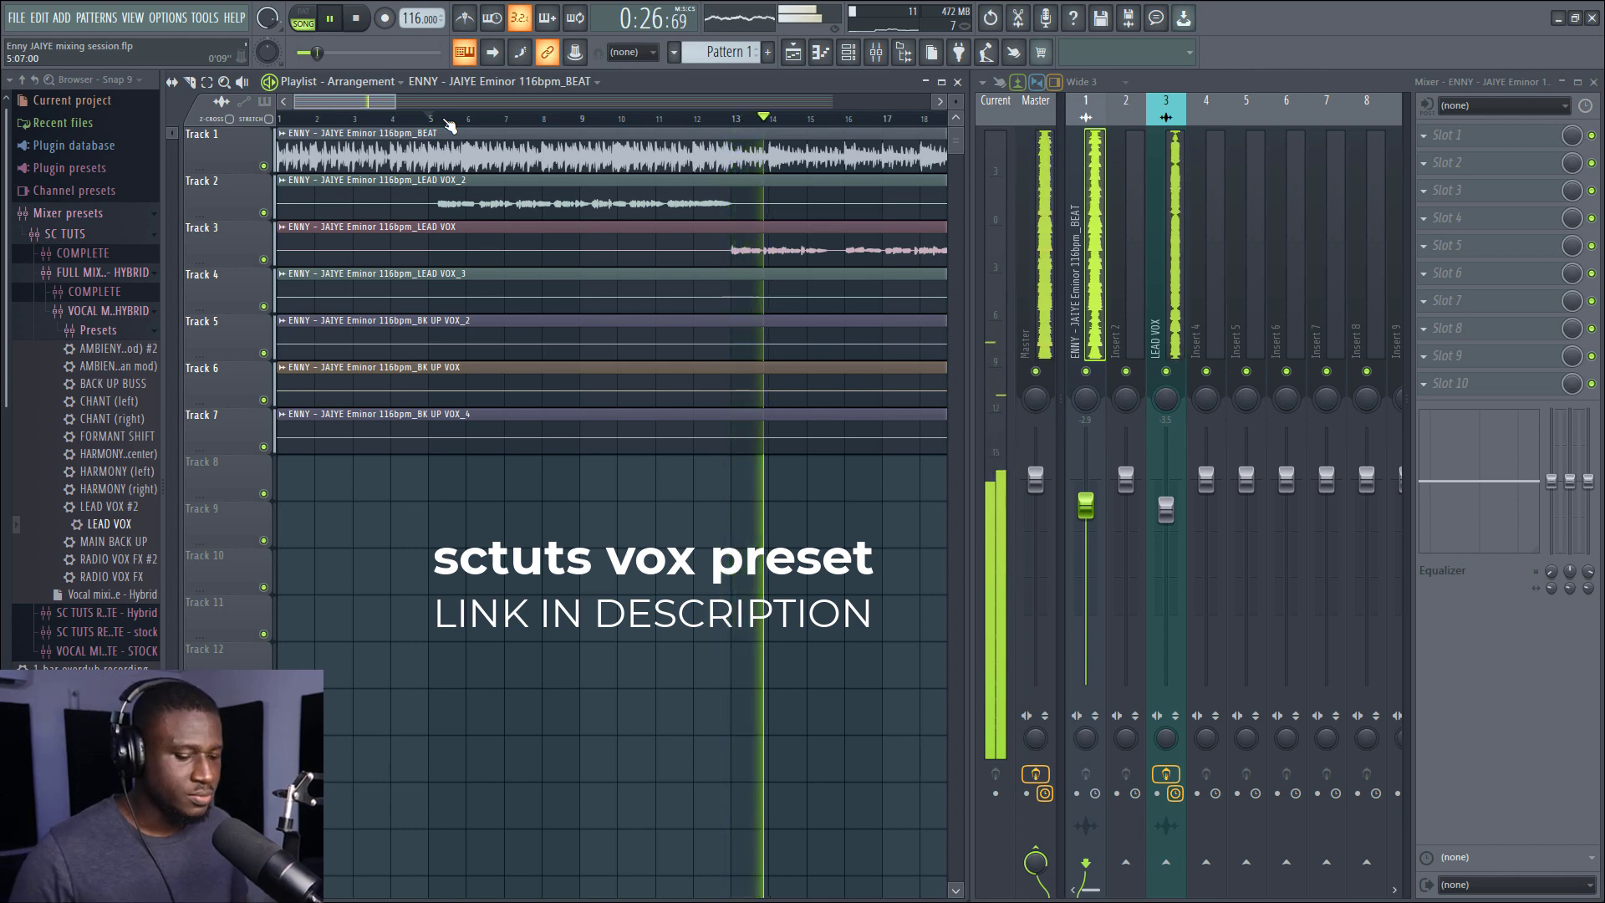
scroll(449, 124, "down", 1)
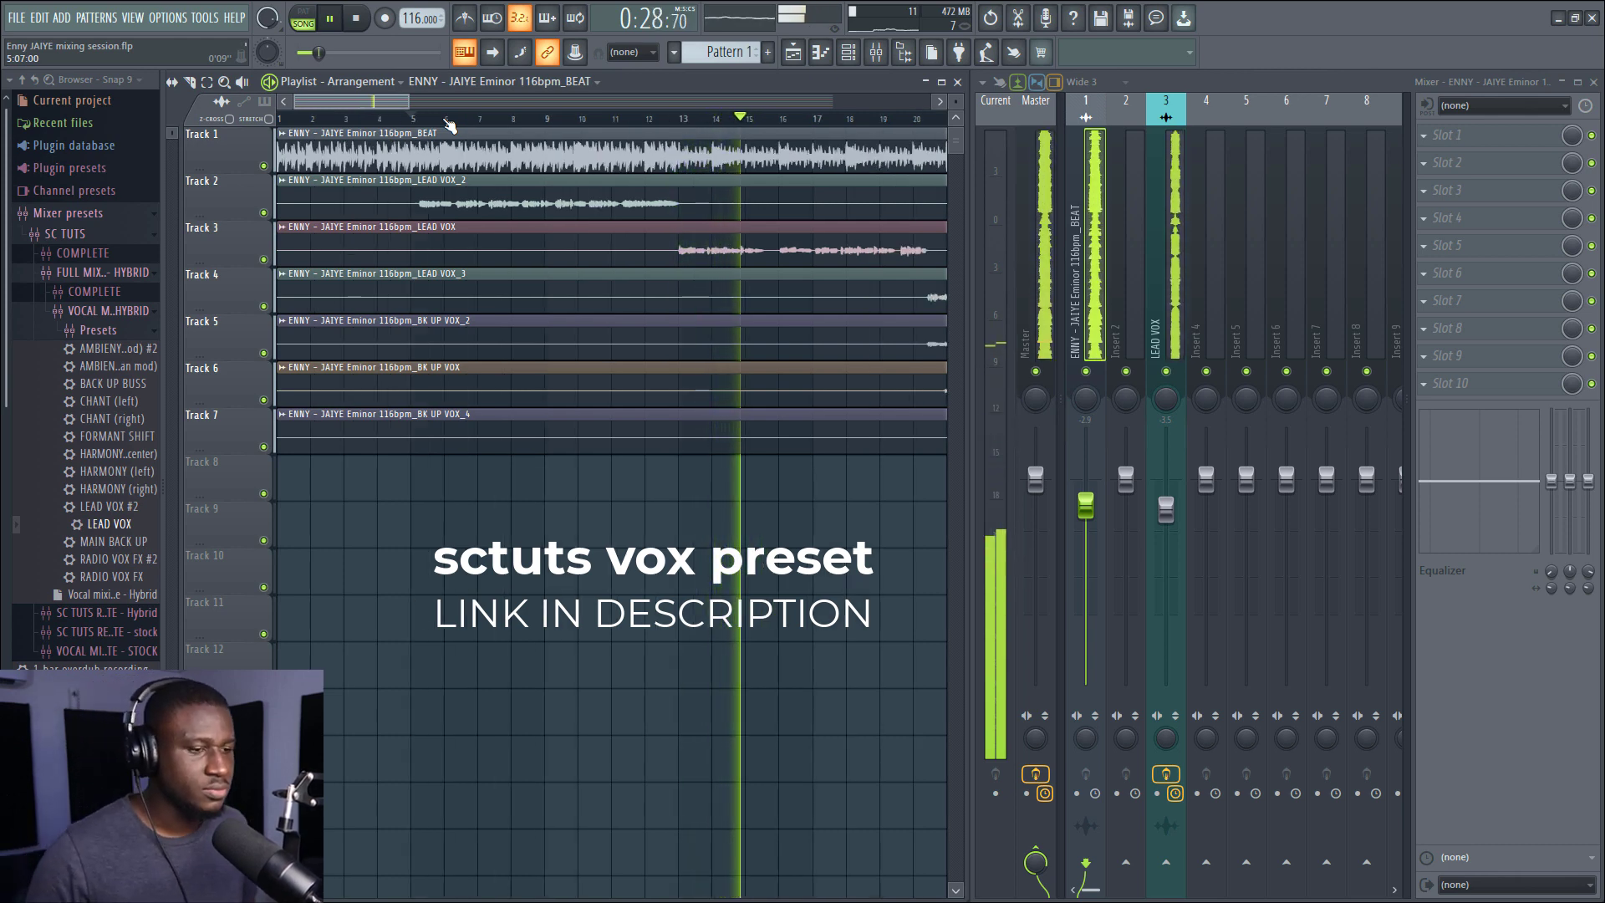
Restart playback and raise the LEAD VOX mixer track volume to about 92%.
key("space")
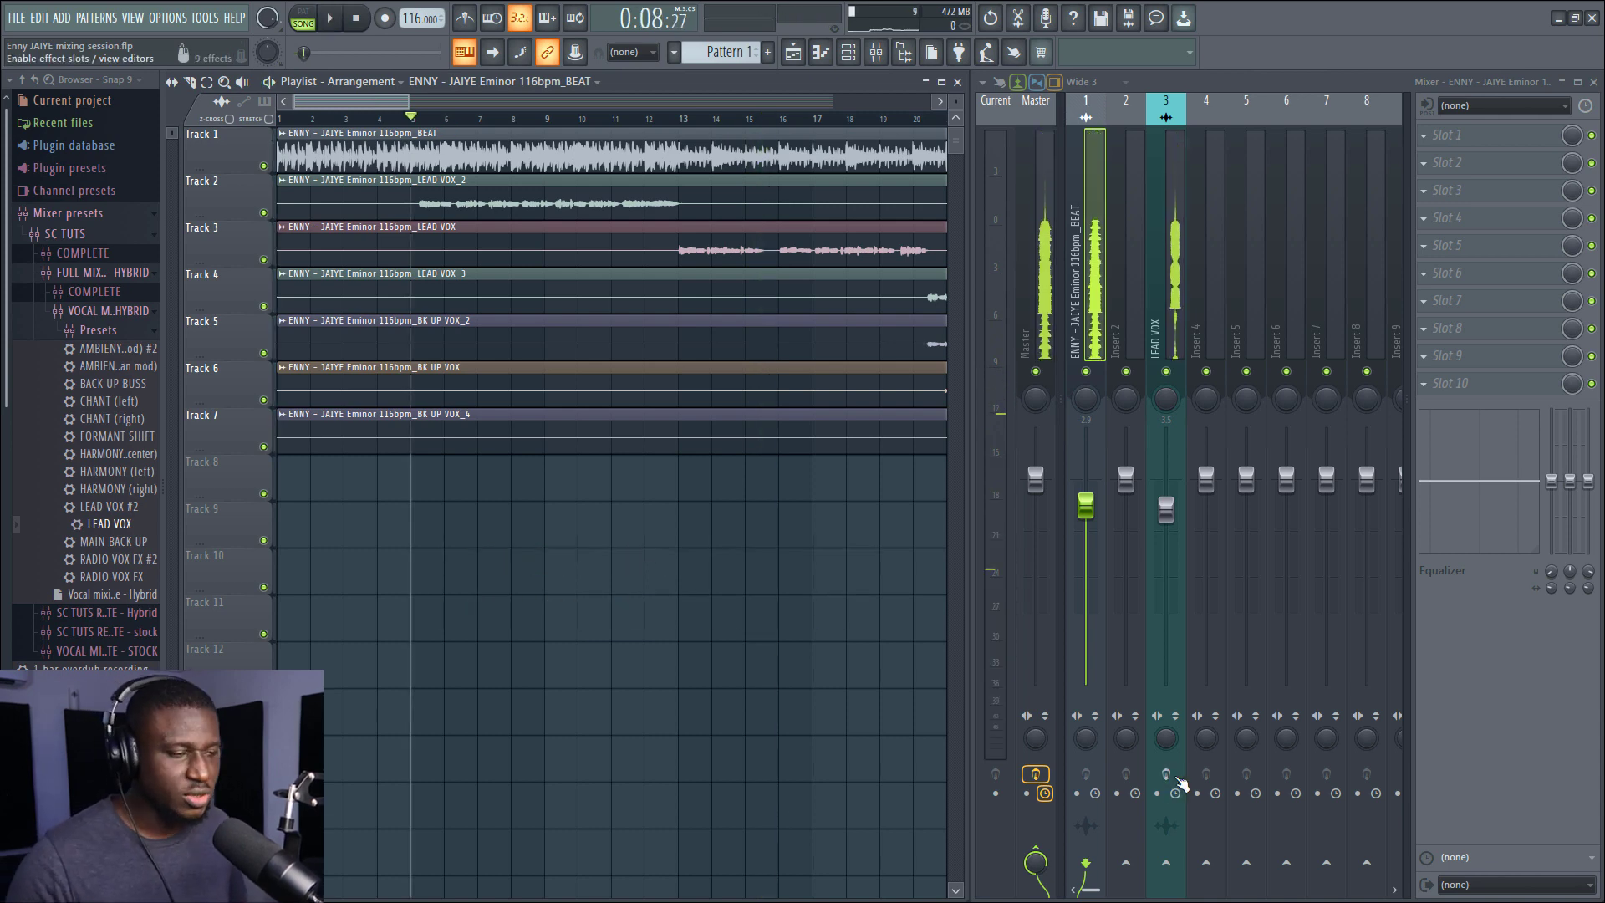
key("space")
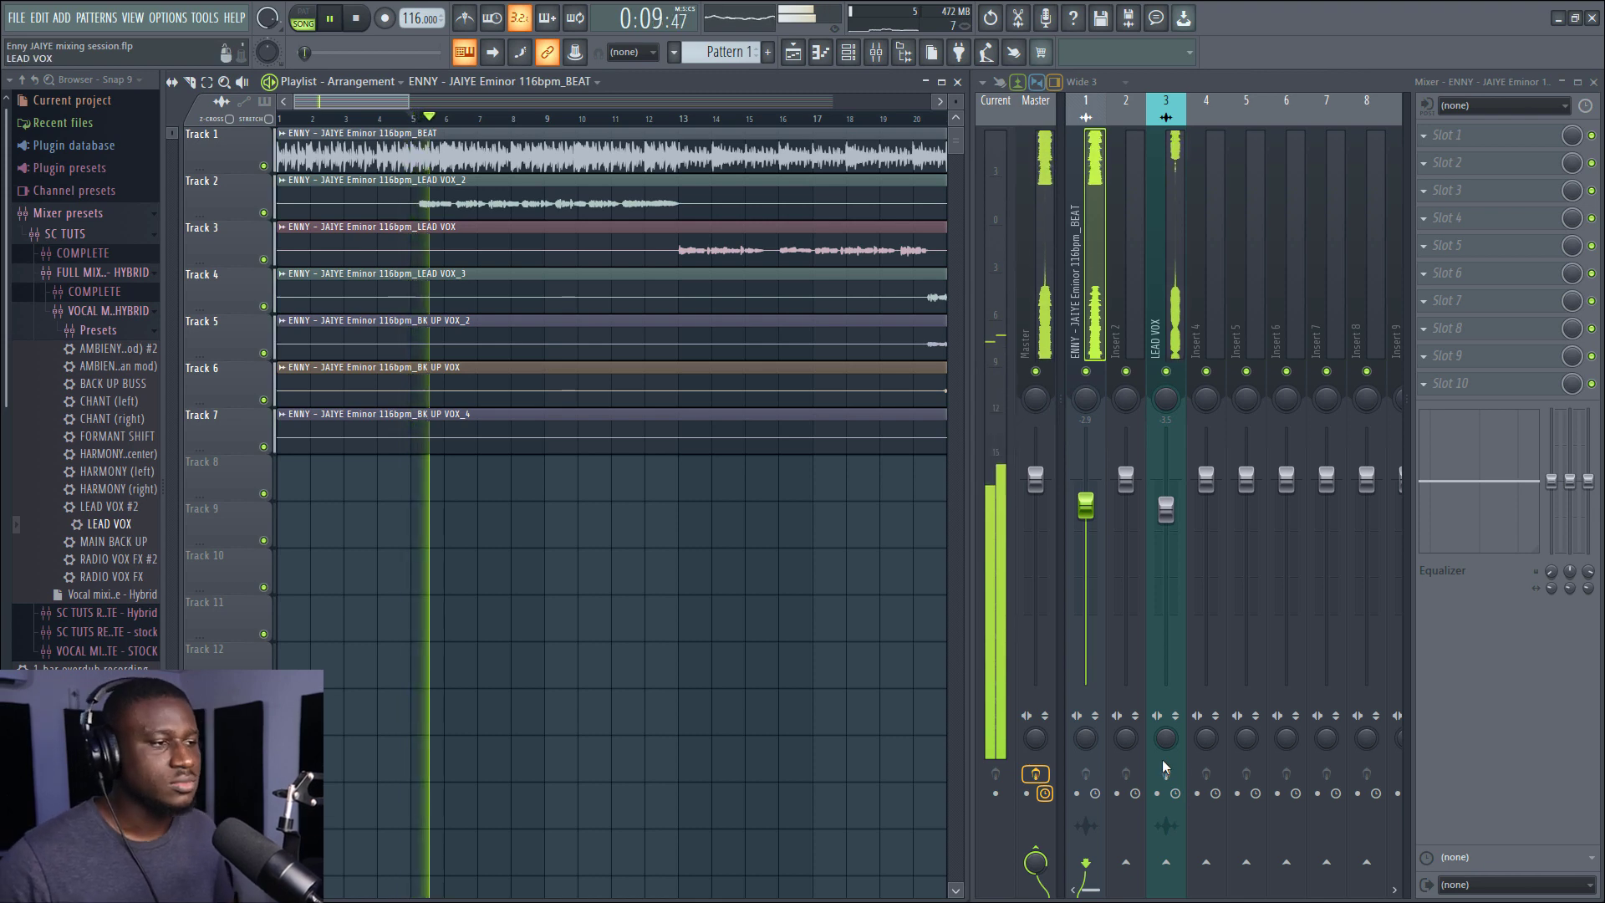
left_click_drag(1166, 510, 1166, 496)
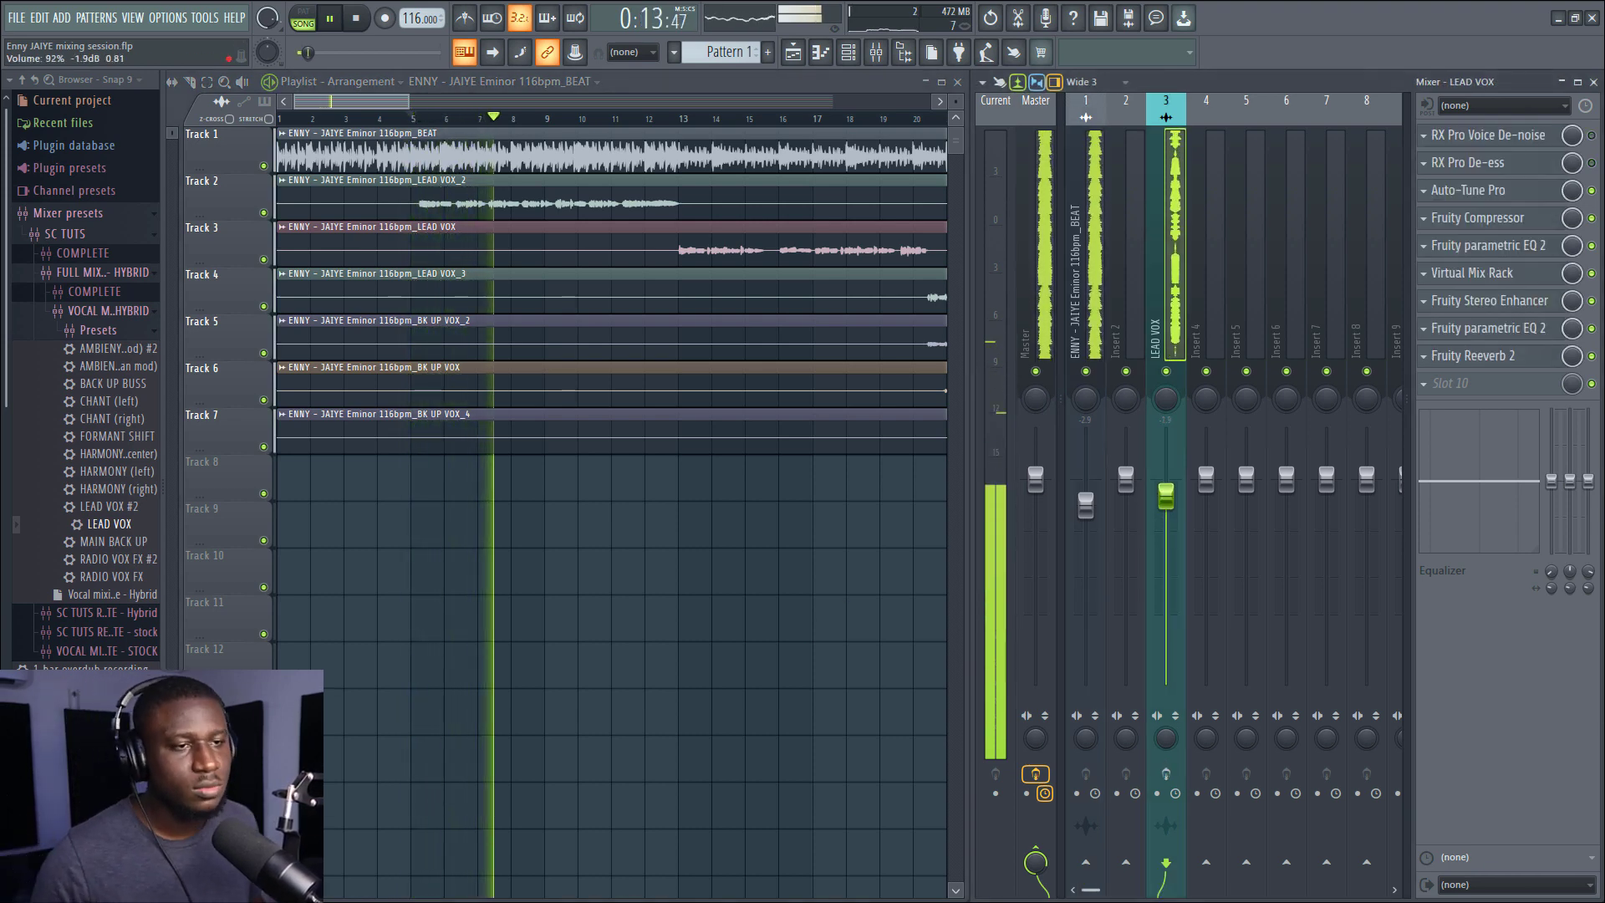
left_click_drag(1167, 491, 1168, 488)
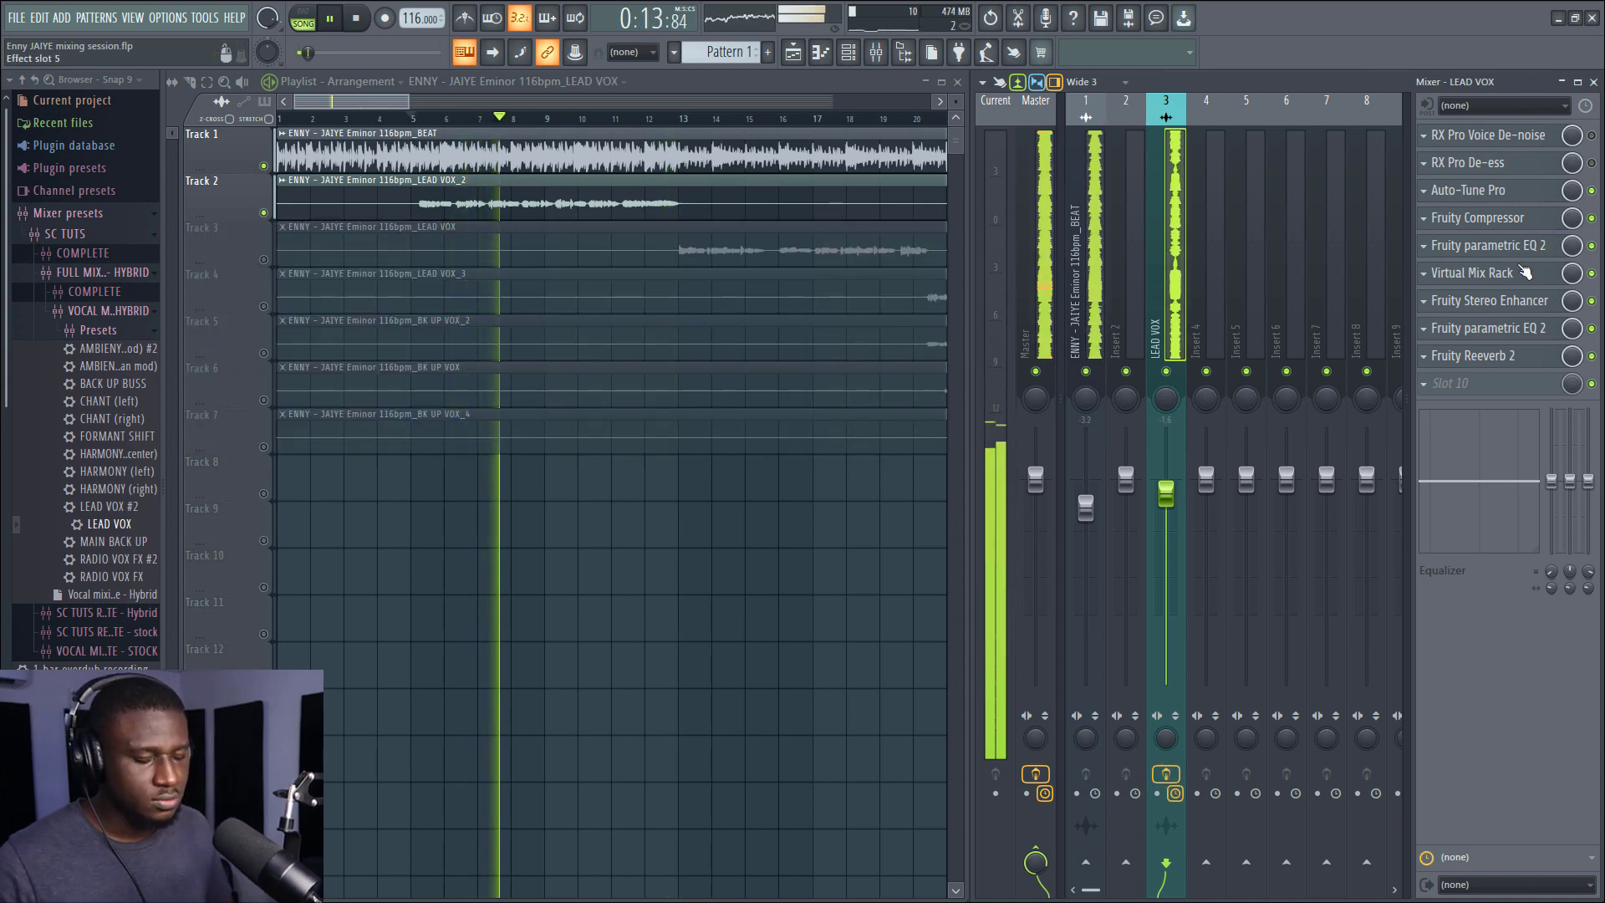
Set the Revival module's Shimmer to 9.75 in the LEAD VOX track's Virtual Mix Rack and close the plugin.
left_click(1519, 274)
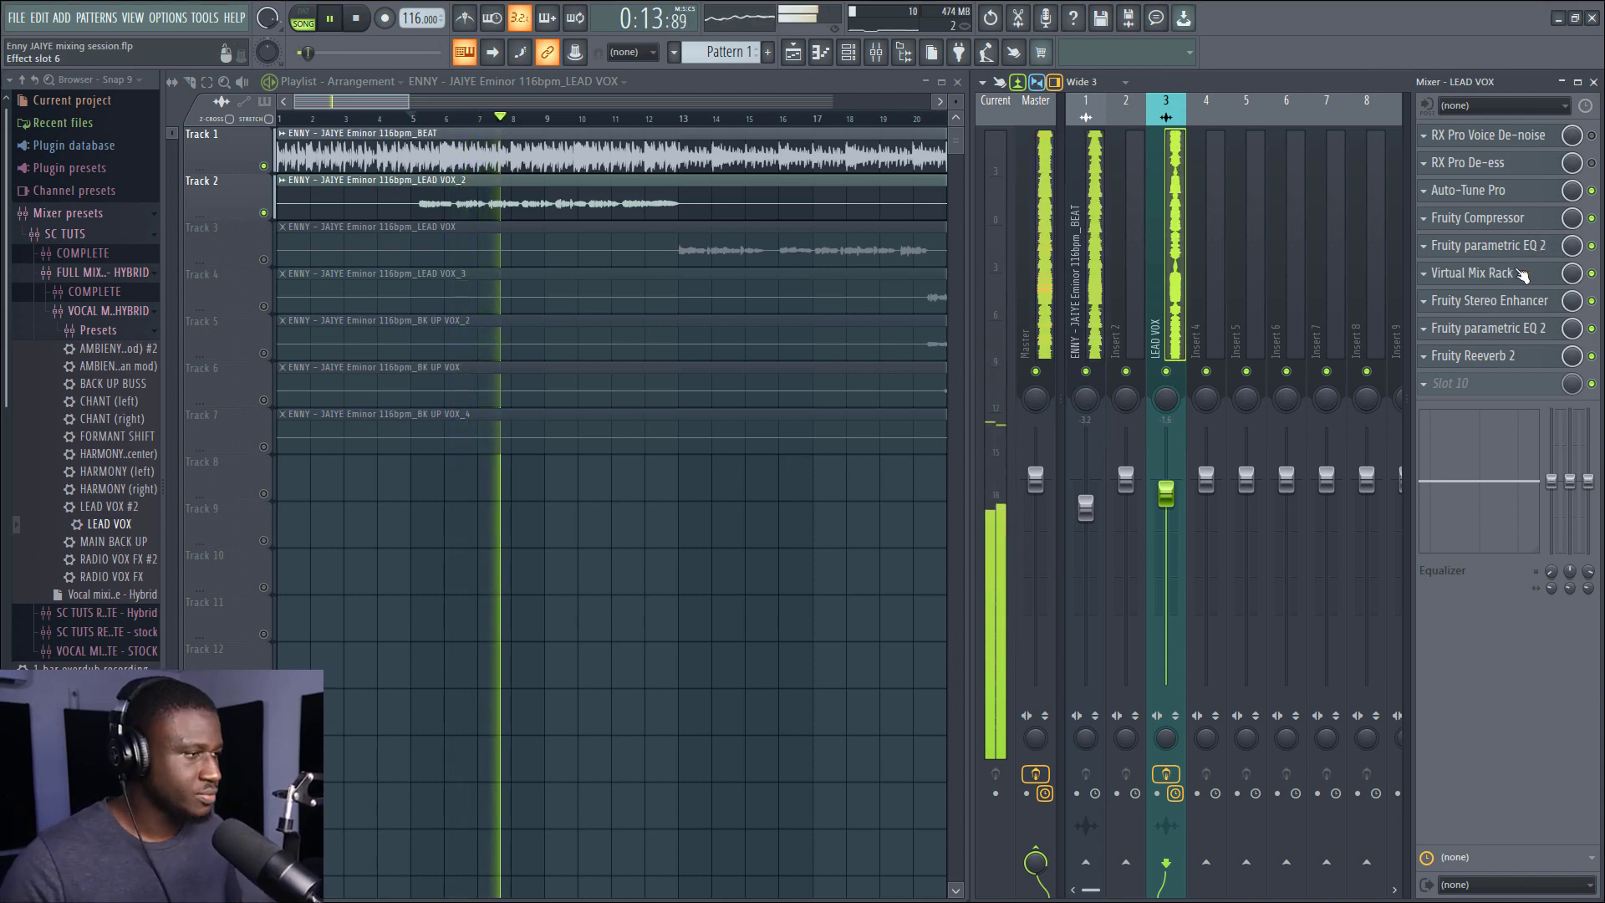
left_click(1519, 276)
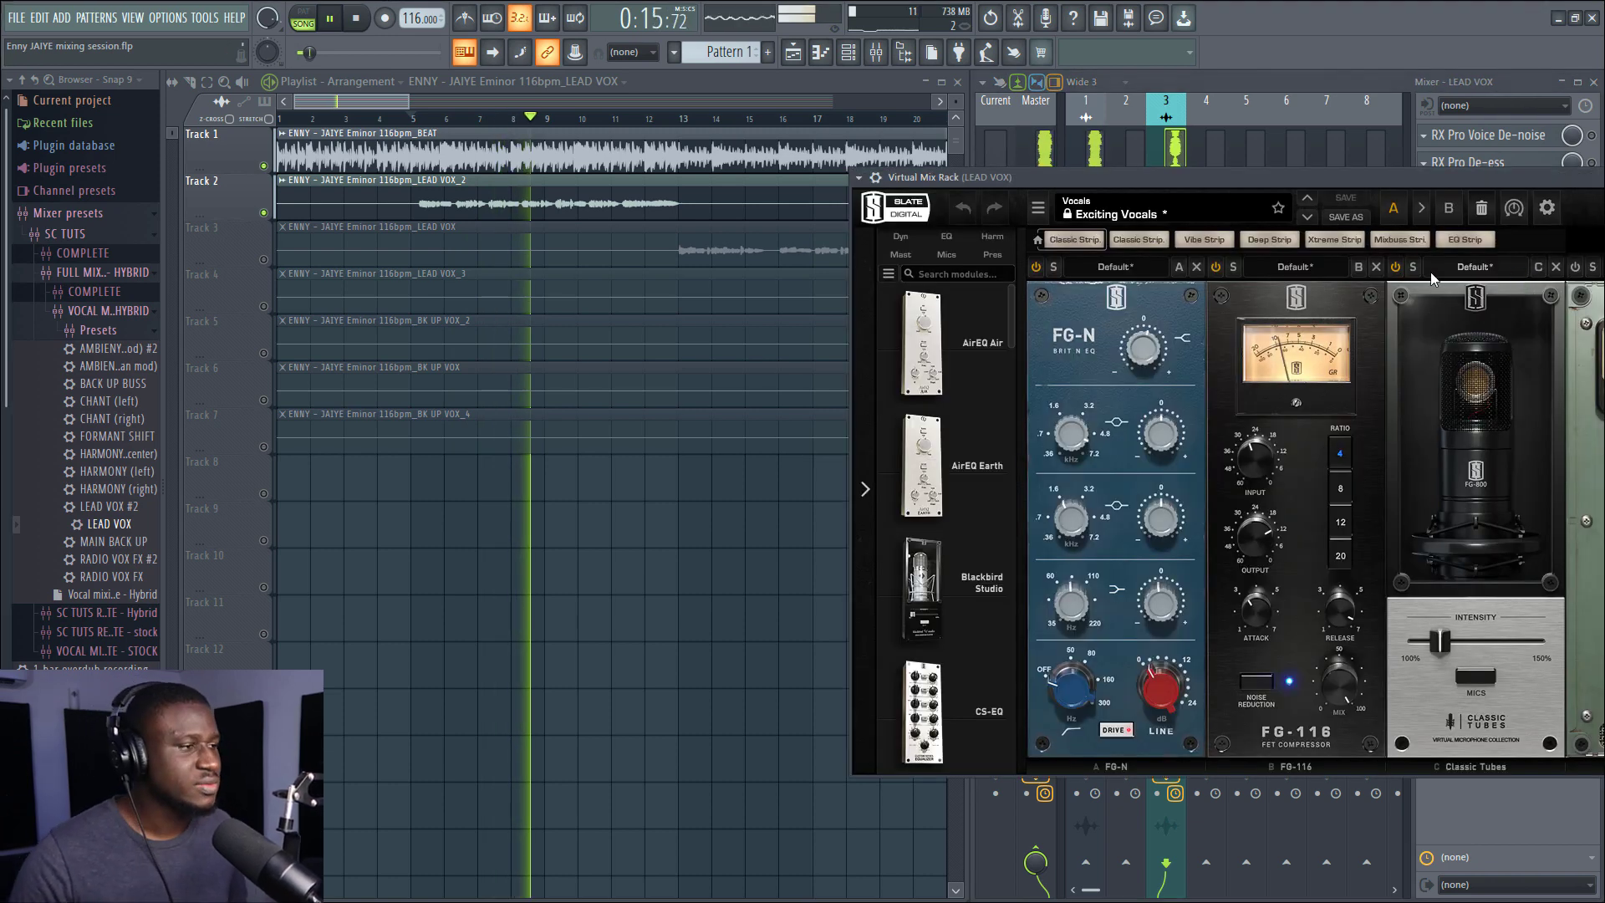
left_click_drag(1366, 180, 760, 210)
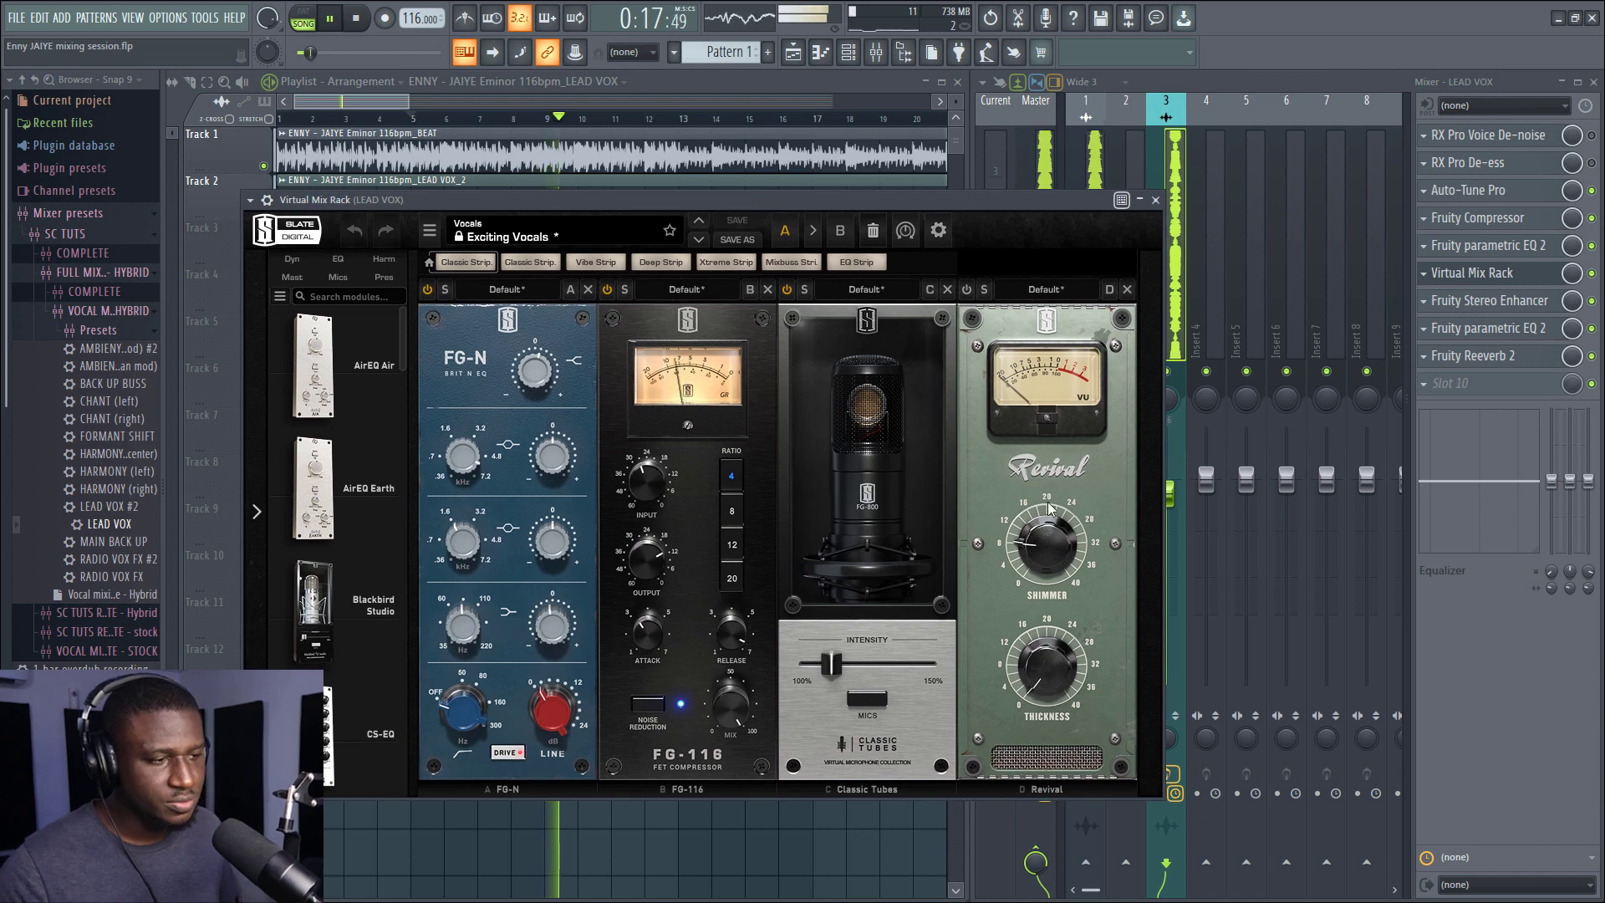
left_click(1065, 537)
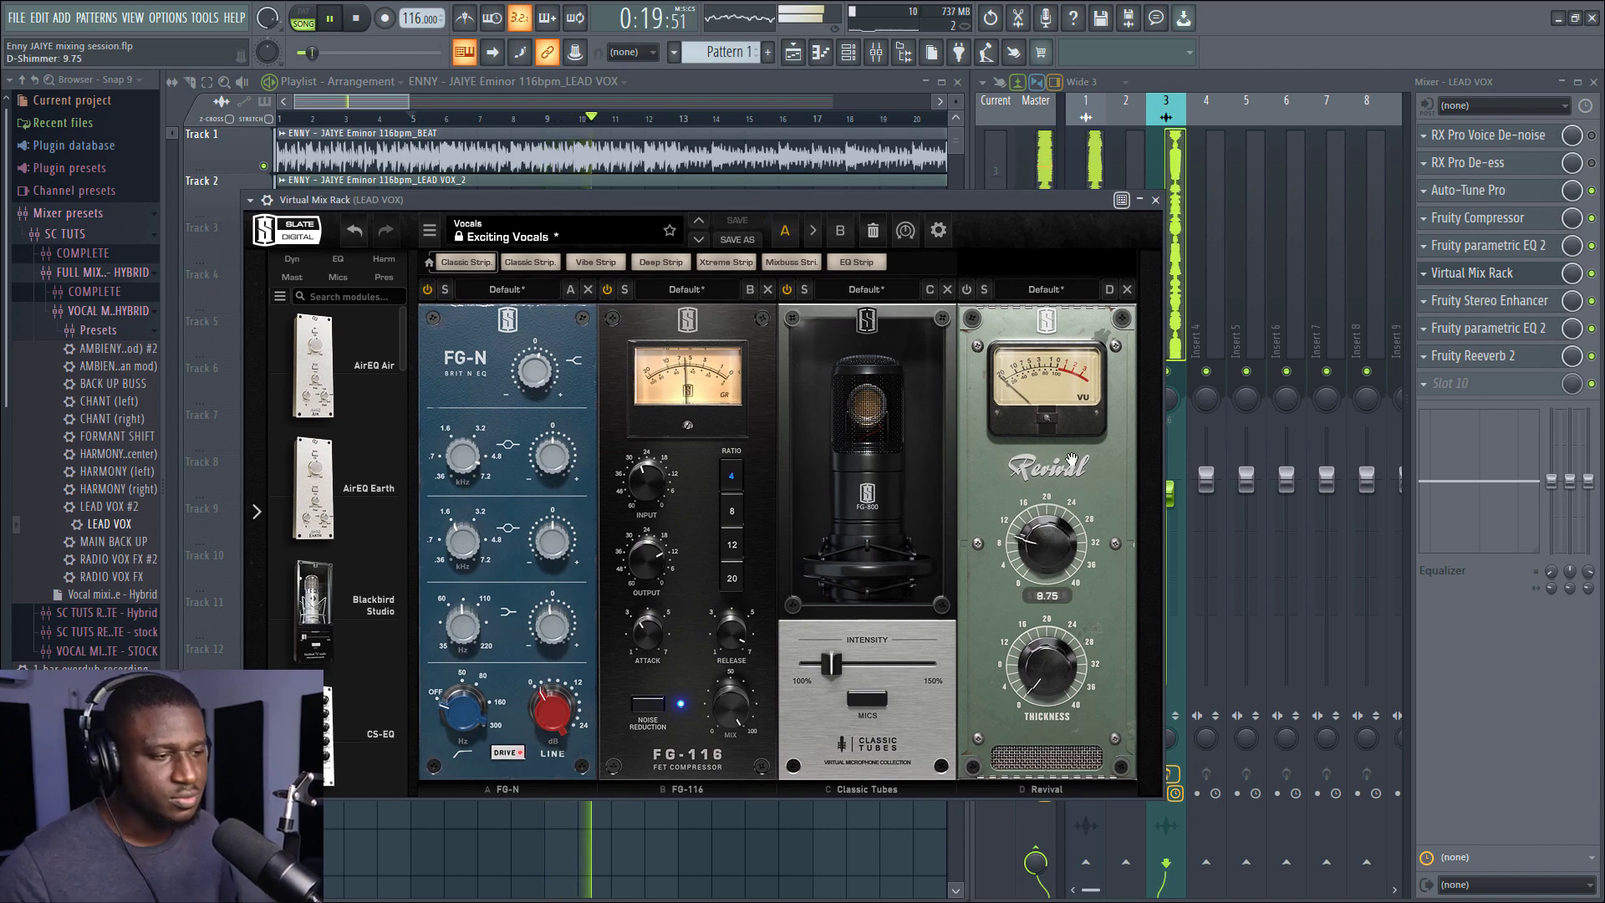
left_click(1155, 200)
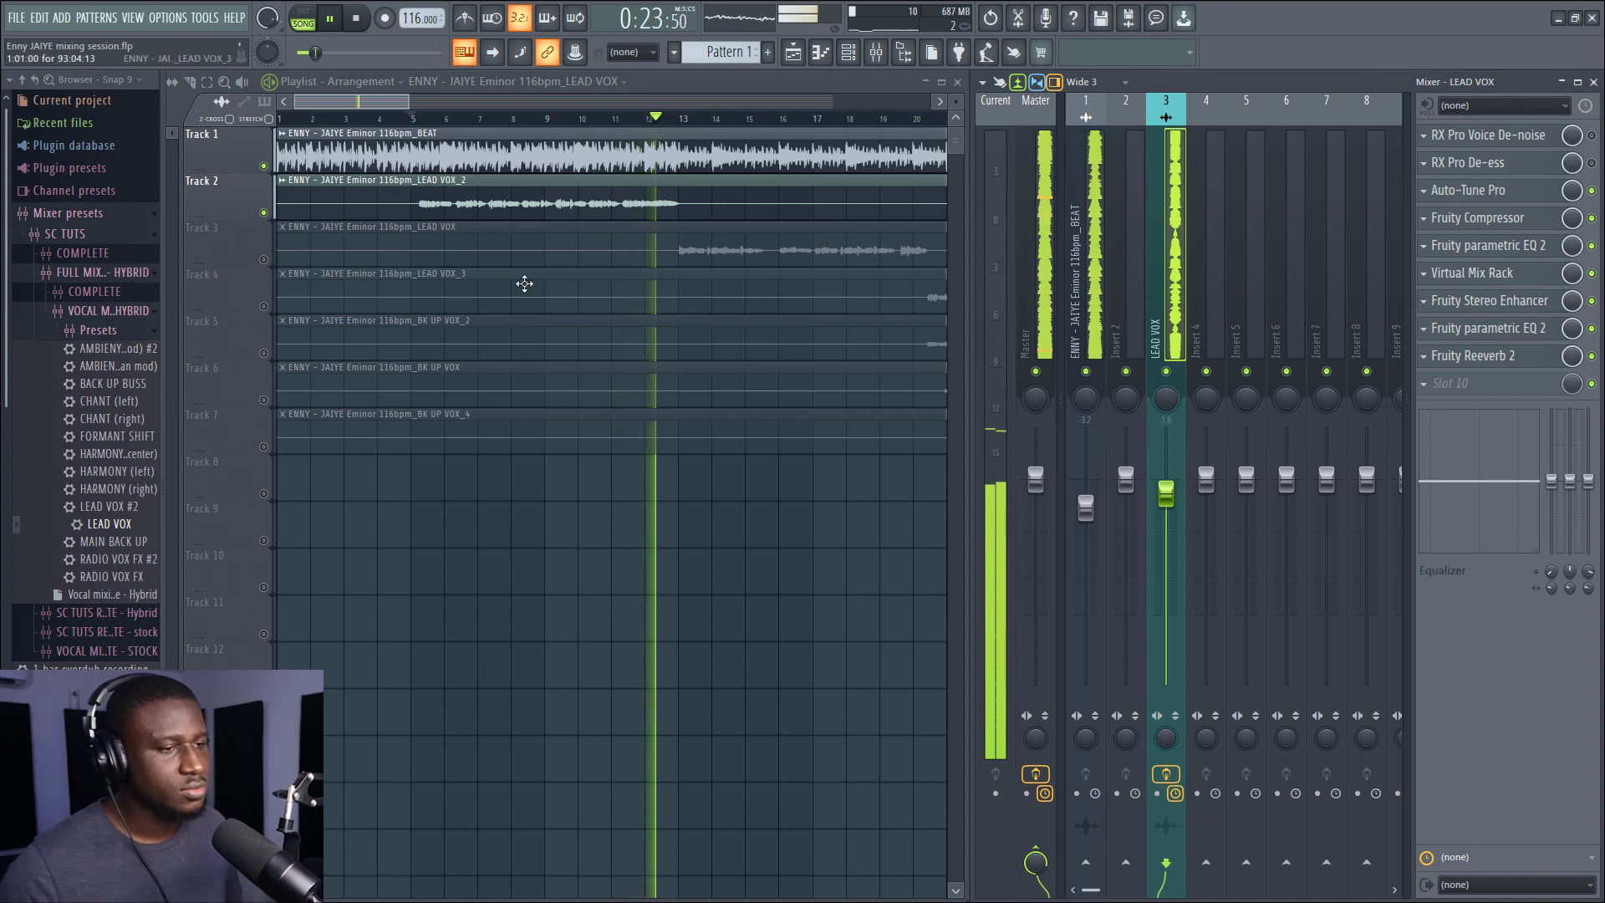
Unmute playlist Track 3, replay that part and lower the LEAD VOX fader slightly.
left_click(263, 260)
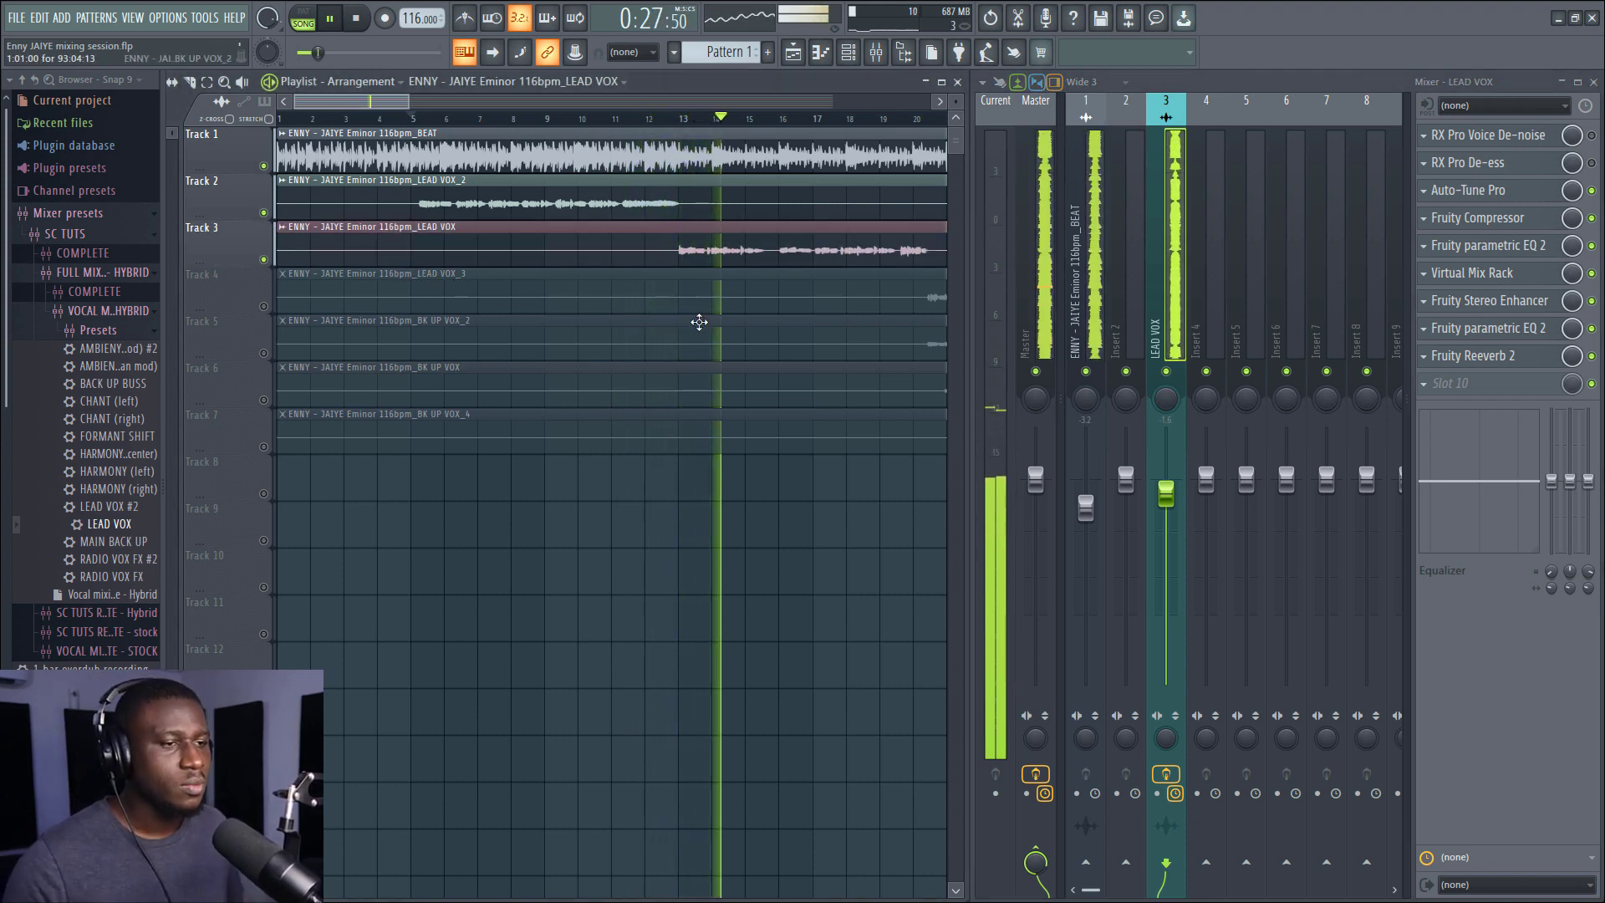
key("space")
key("space")
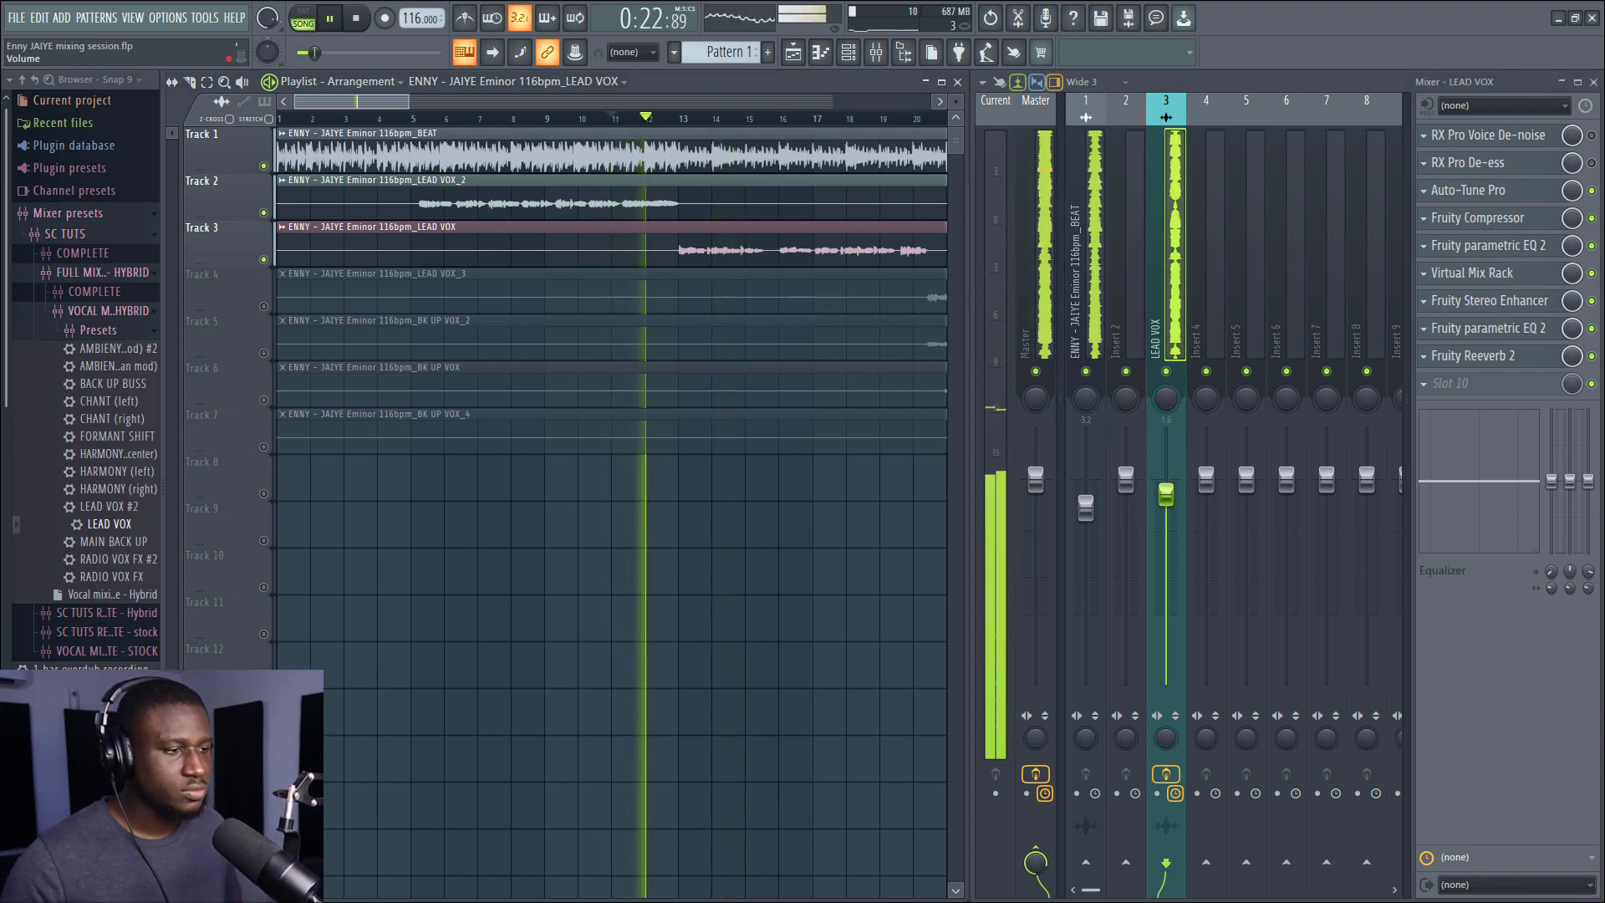
left_click_drag(1166, 493, 1166, 499)
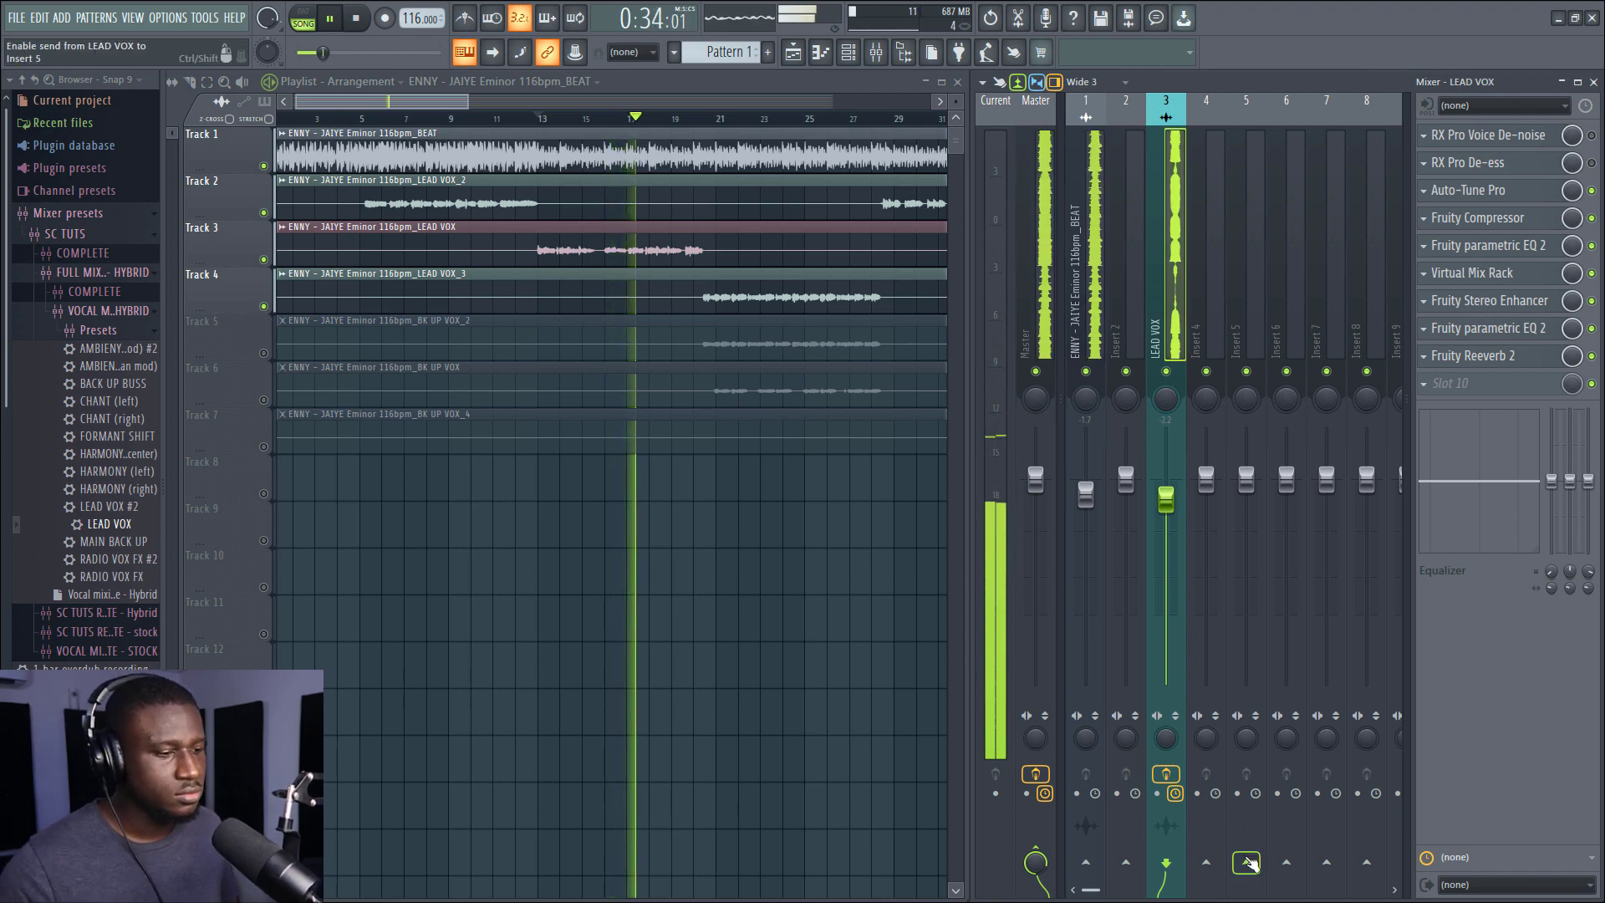
Send LEAD VOX to Insert 5 and load Fruity Reeverb 2 in that insert's first effect slot.
left_click(1246, 862)
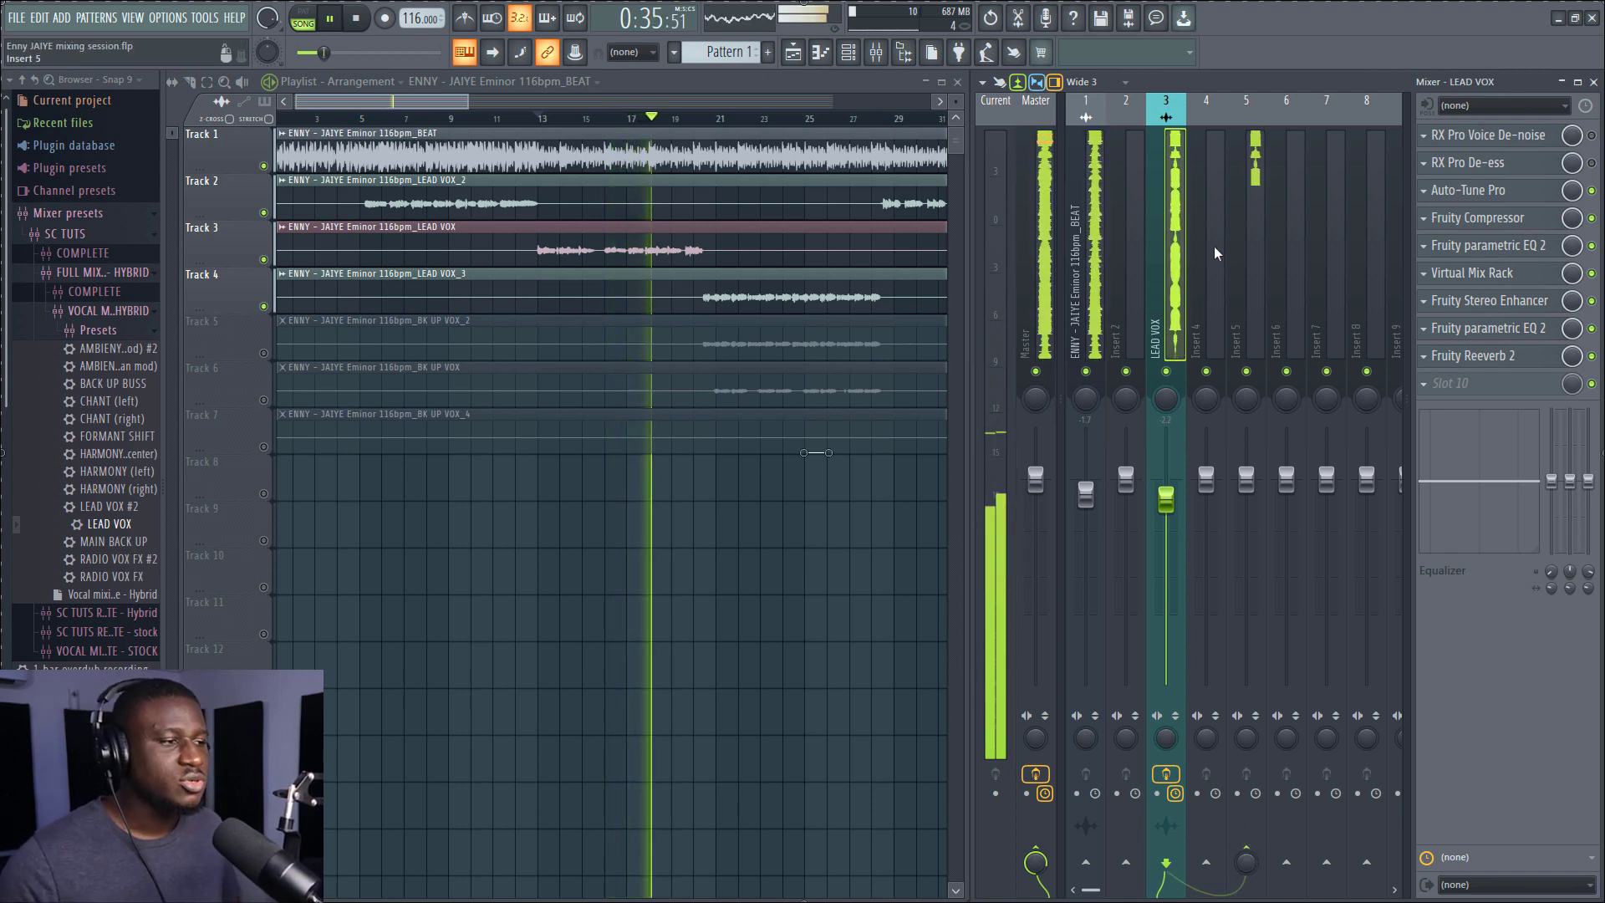
left_click(1247, 243)
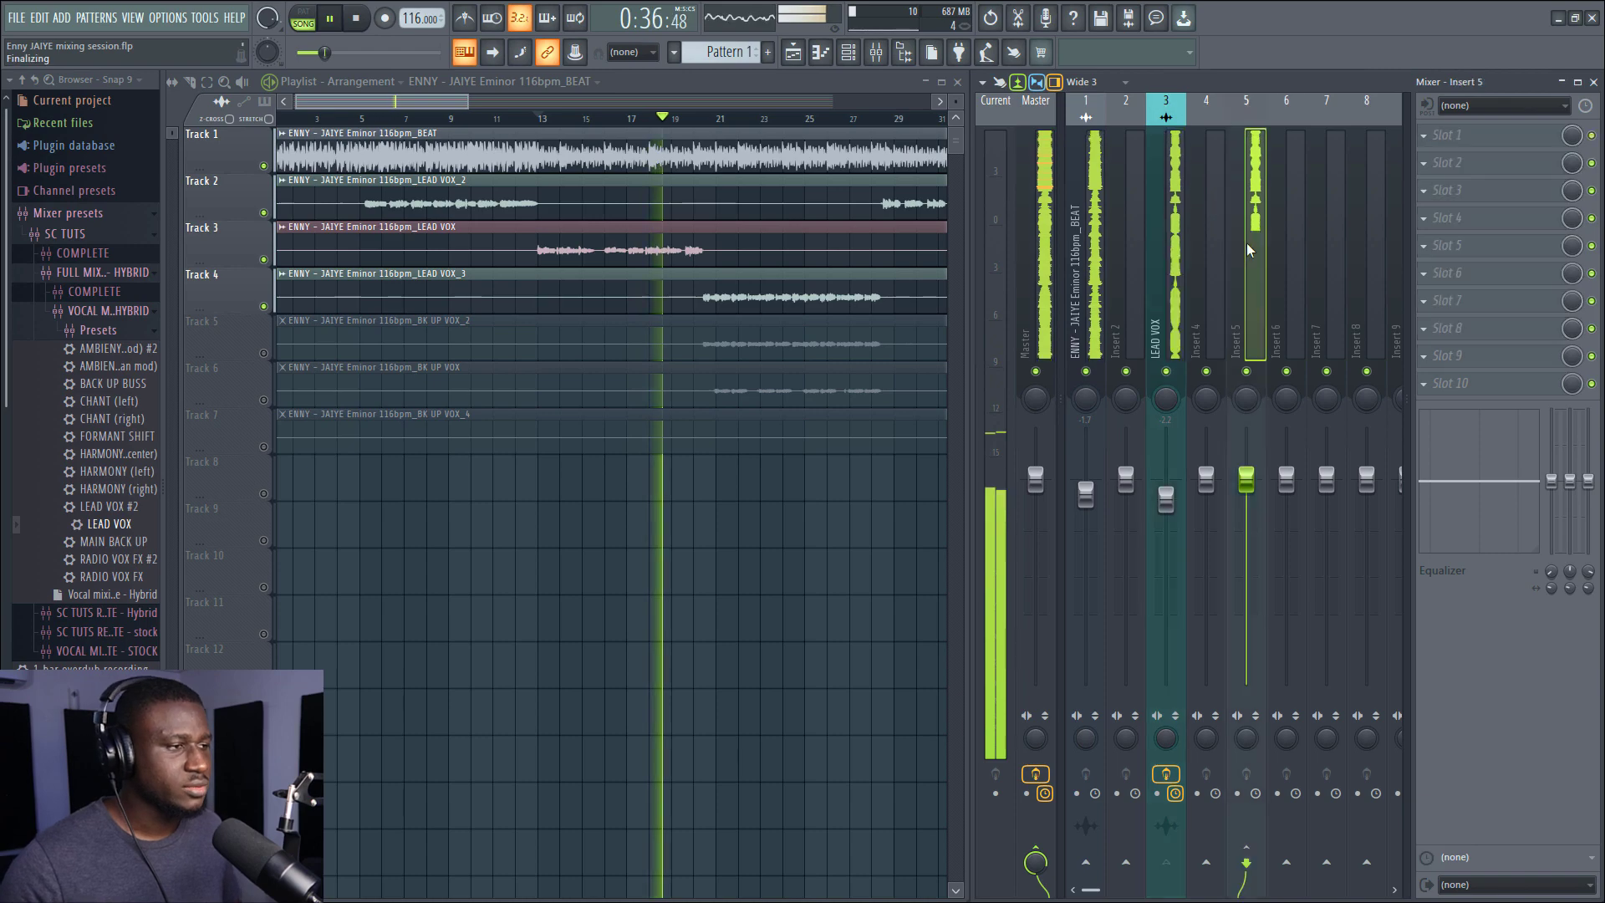
left_click(1432, 149)
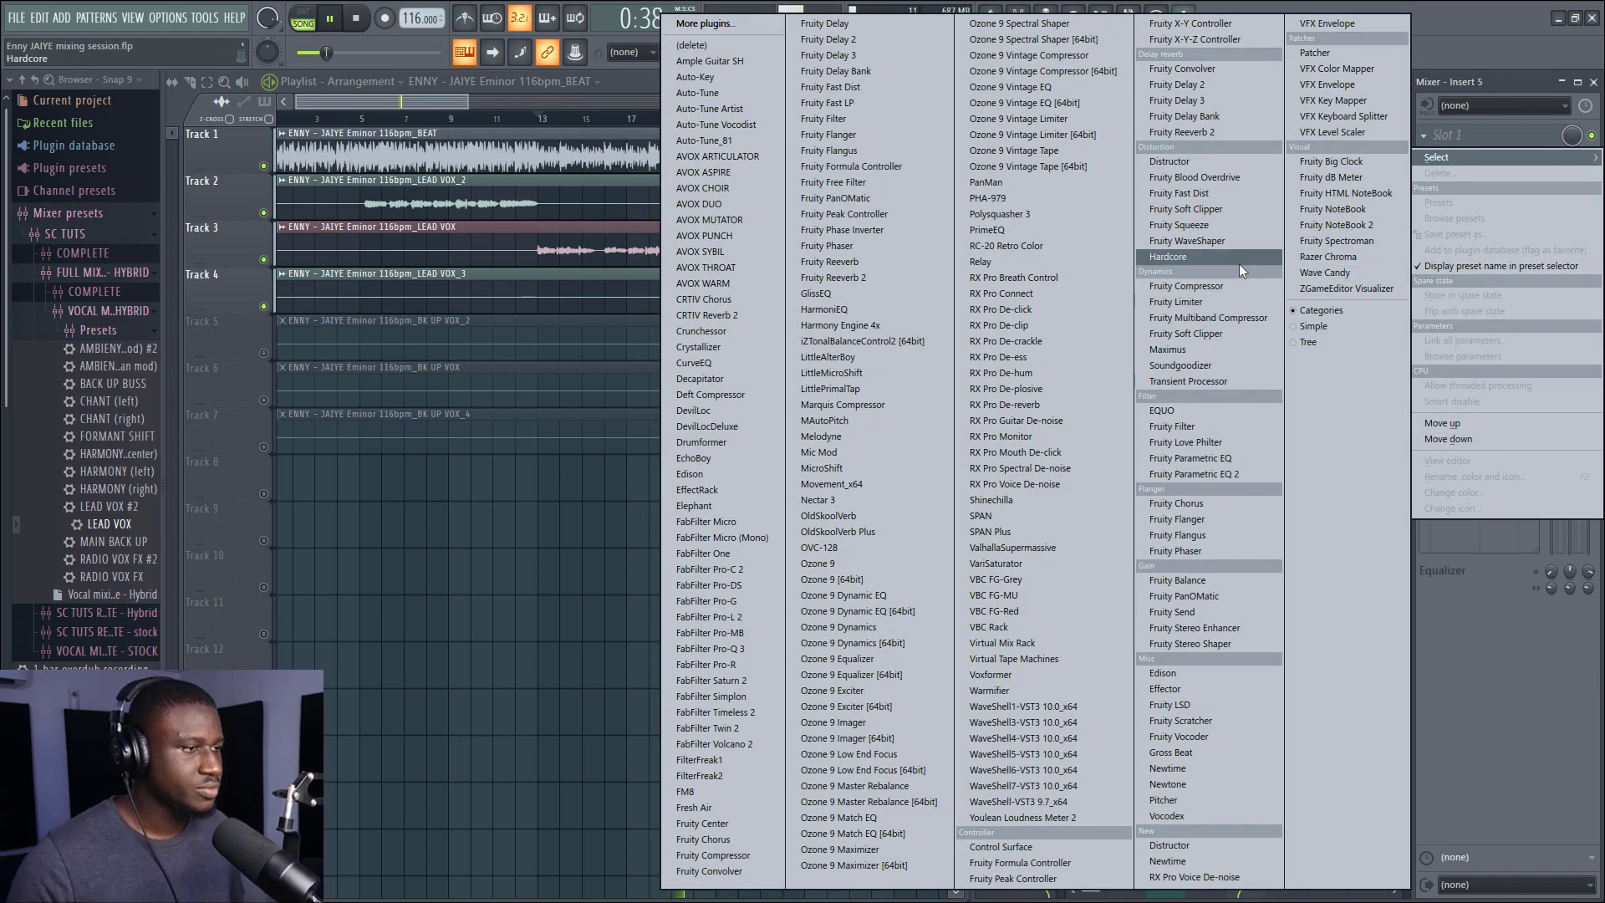
left_click(1196, 135)
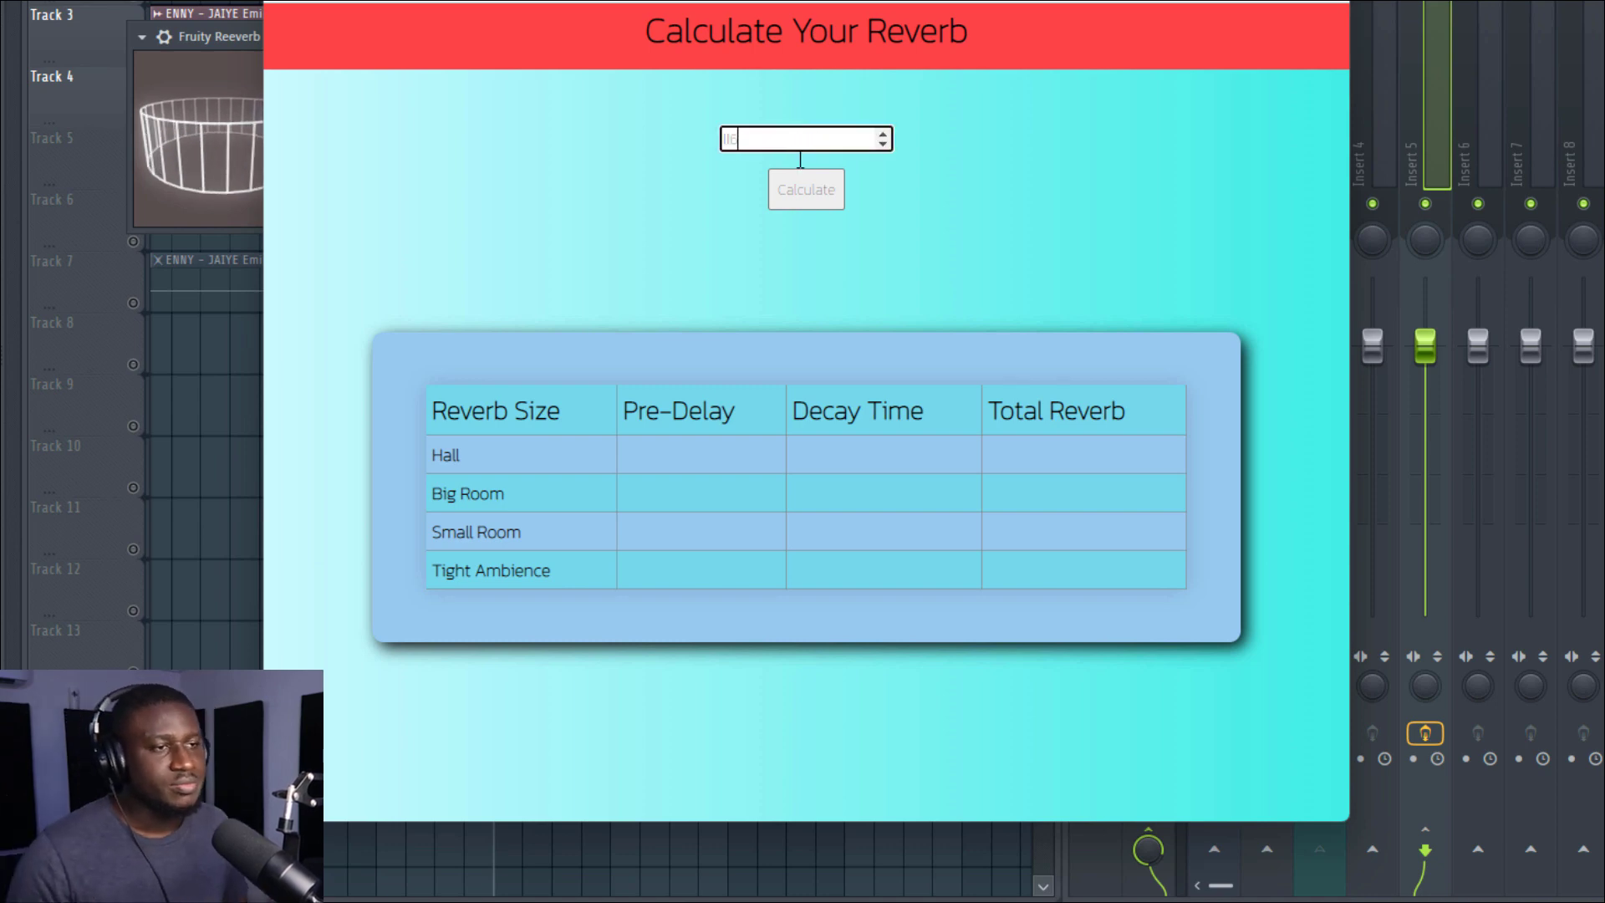
Calculate the pre-delay and decay times for the song's tempo in the web reverb calculator.
left_click(804, 197)
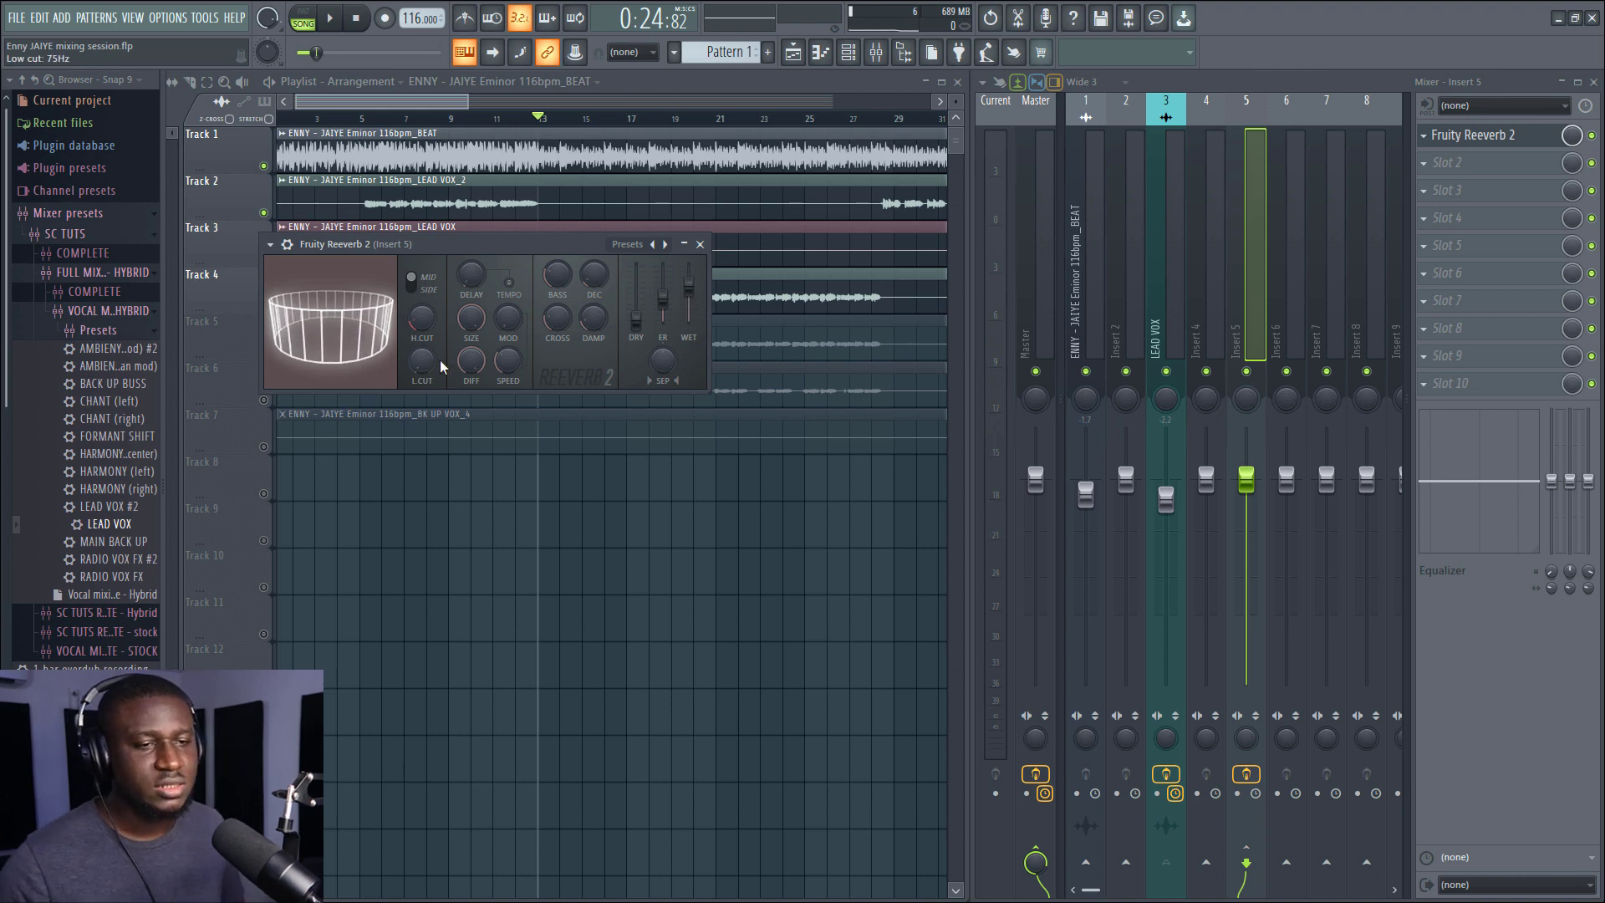
Lower the Insert 5 reverb fader during playback and close the Fruity Reeverb 2 window.
key("space")
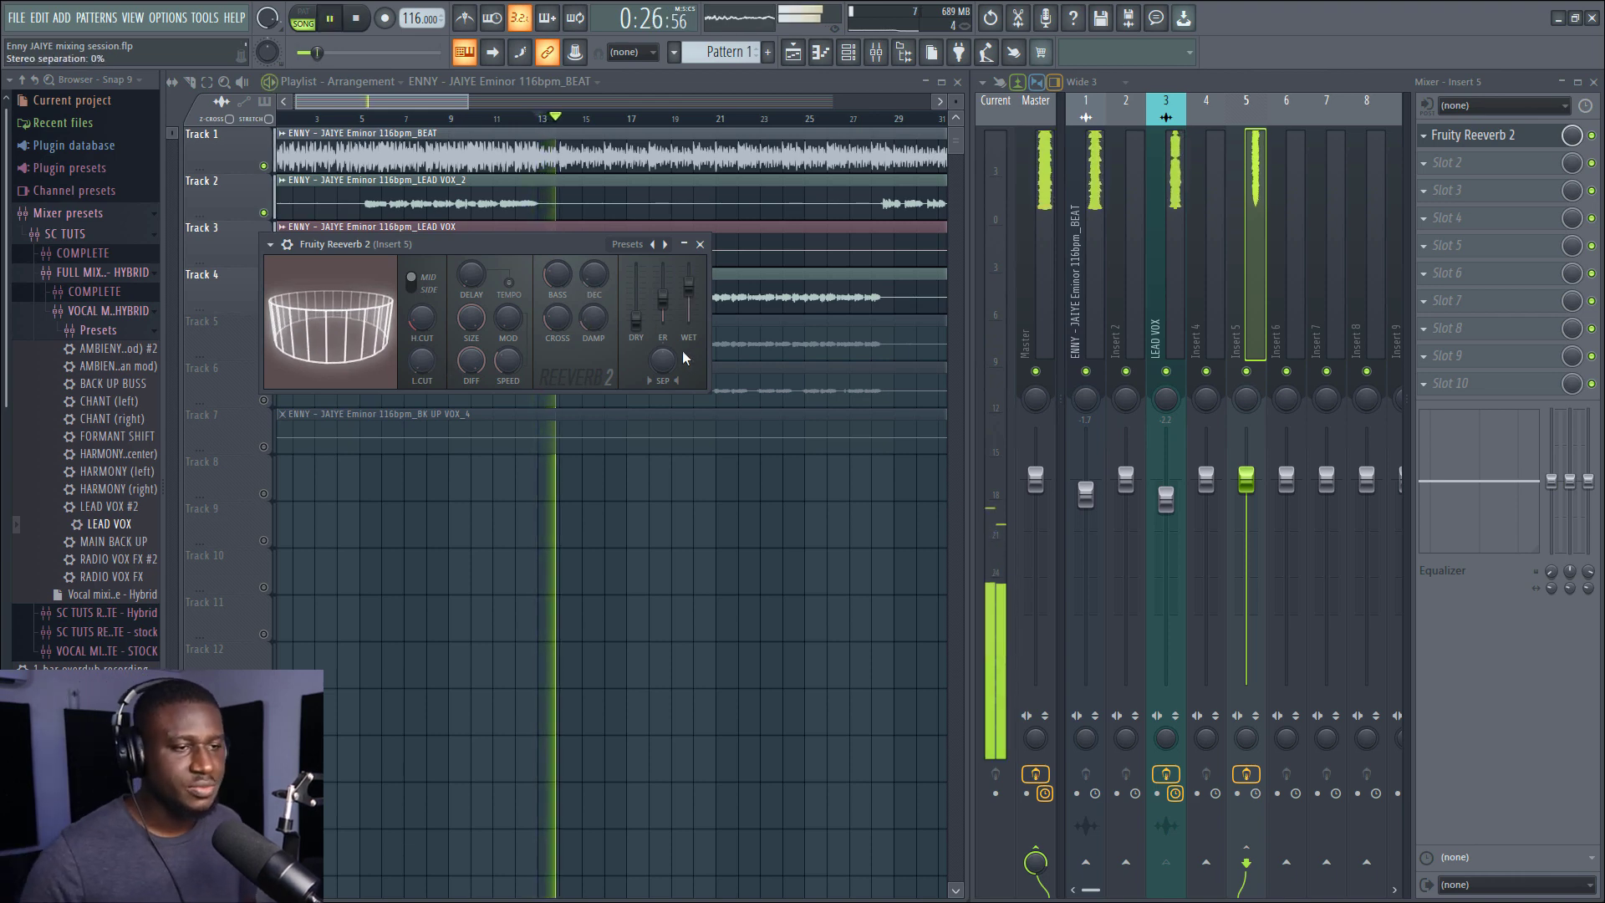
left_click_drag(1245, 479, 1246, 522)
left_click(1162, 320)
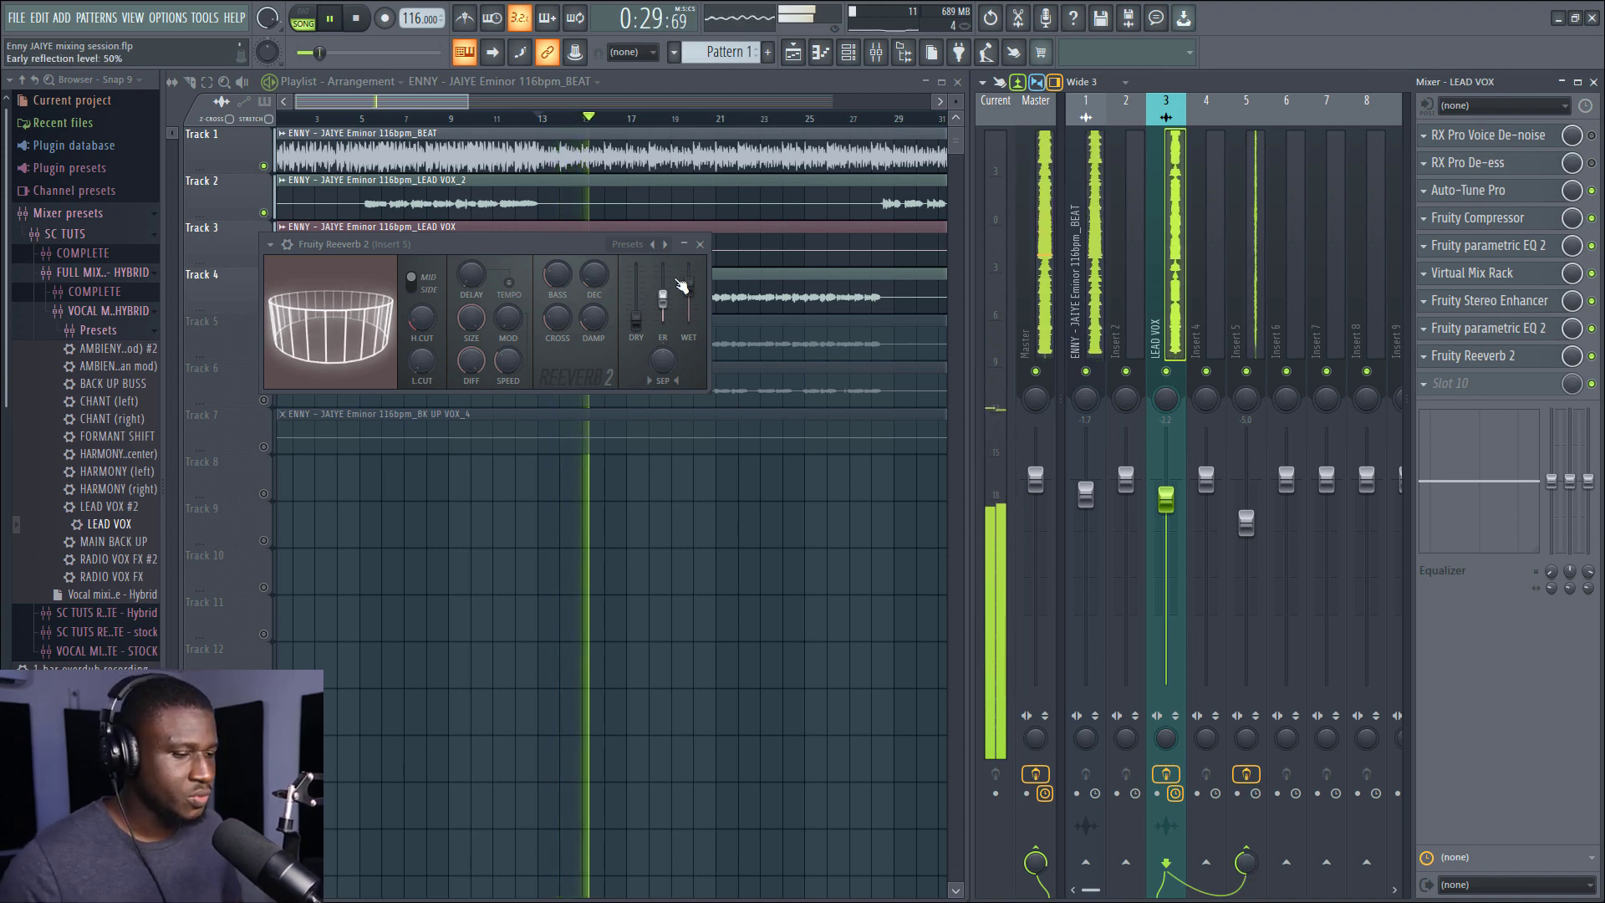
left_click(700, 244)
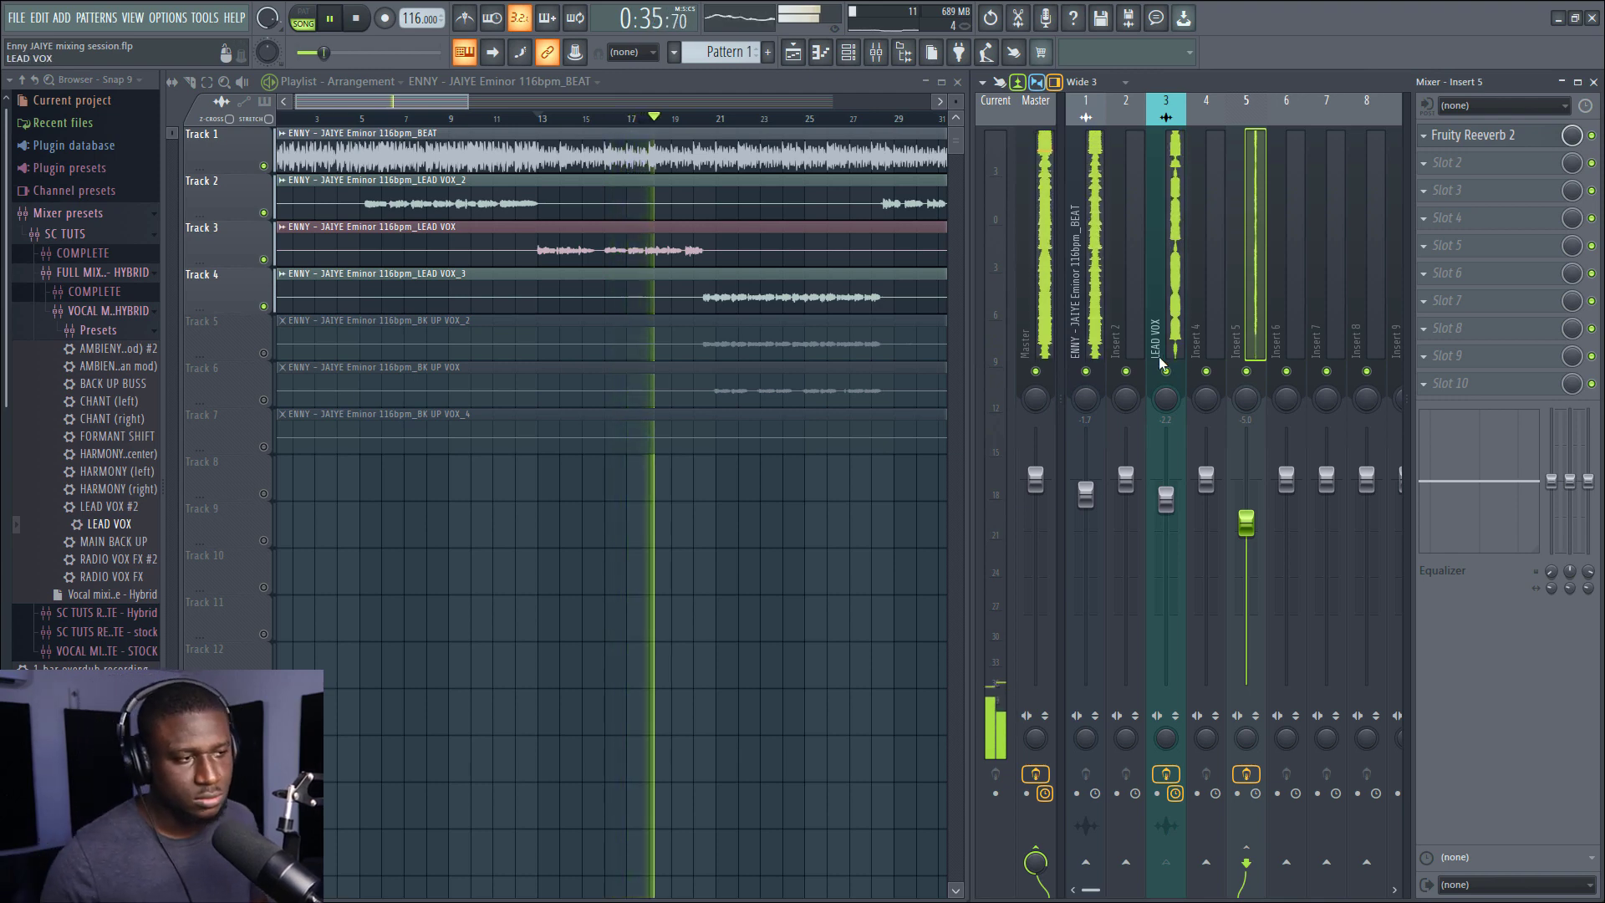
Rename mixer Insert 5 to "Reverb send".
right_click(1265, 94)
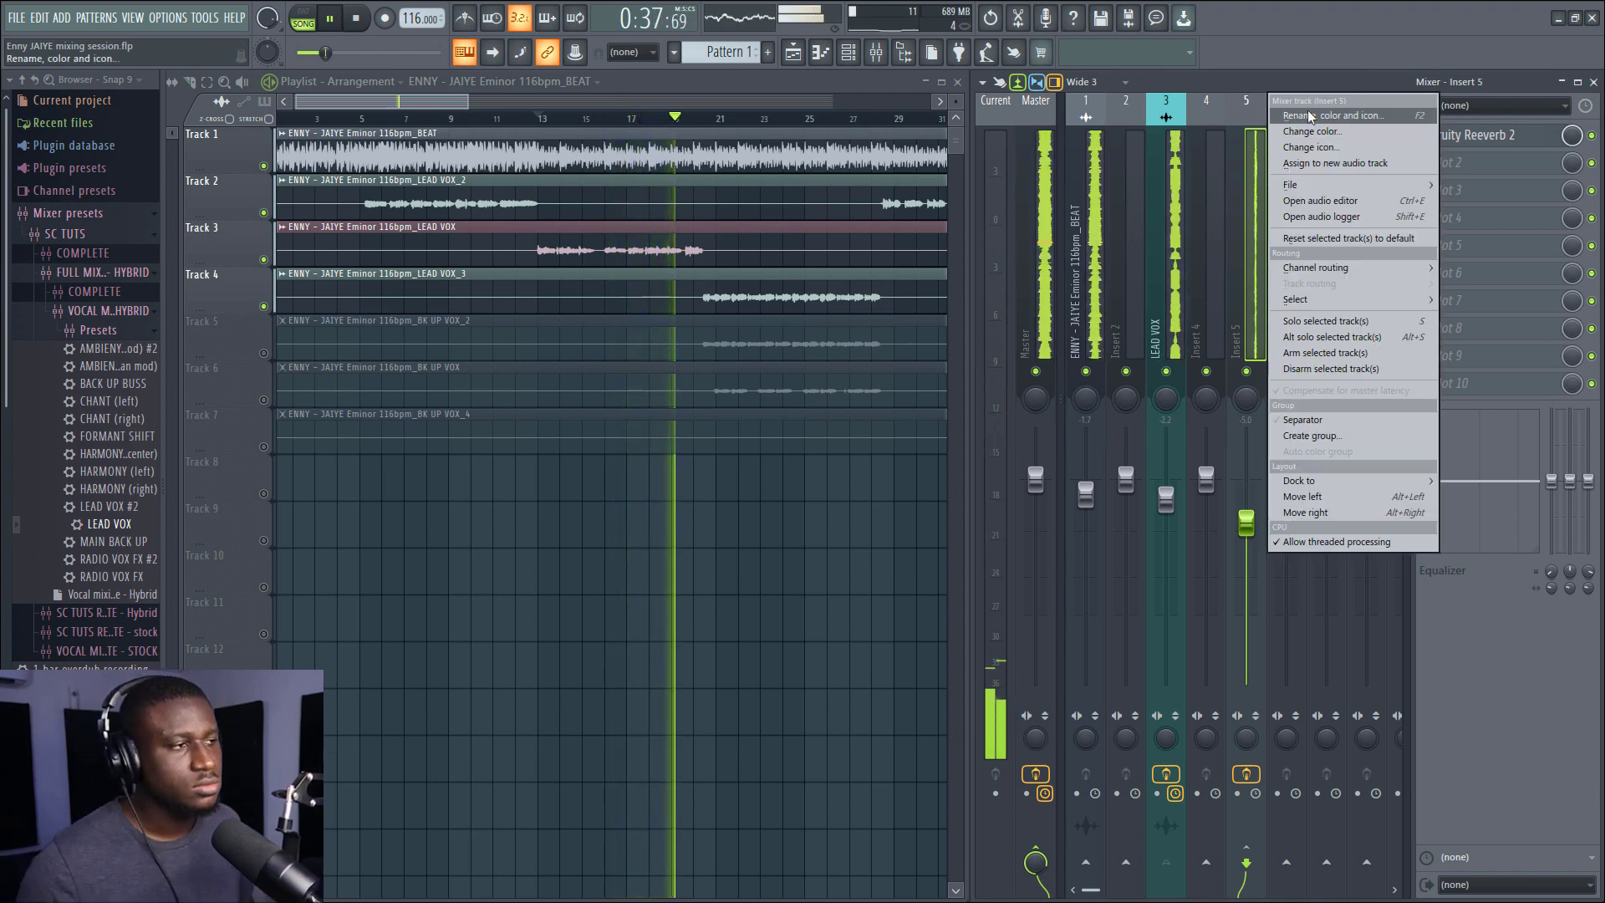
left_click(1291, 97)
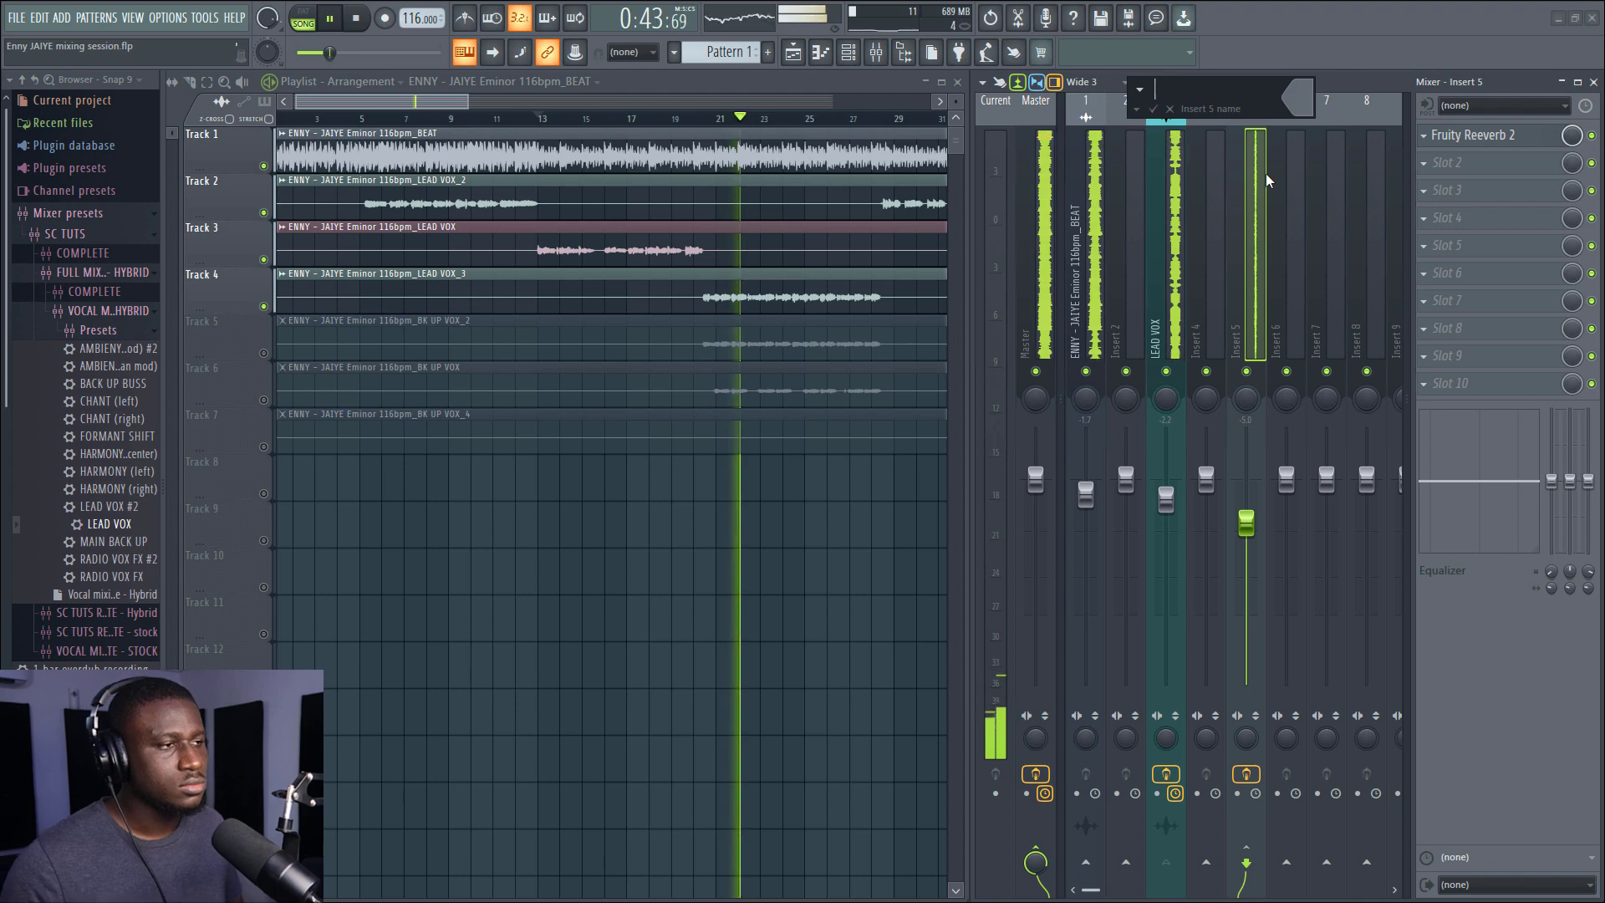
type("R")
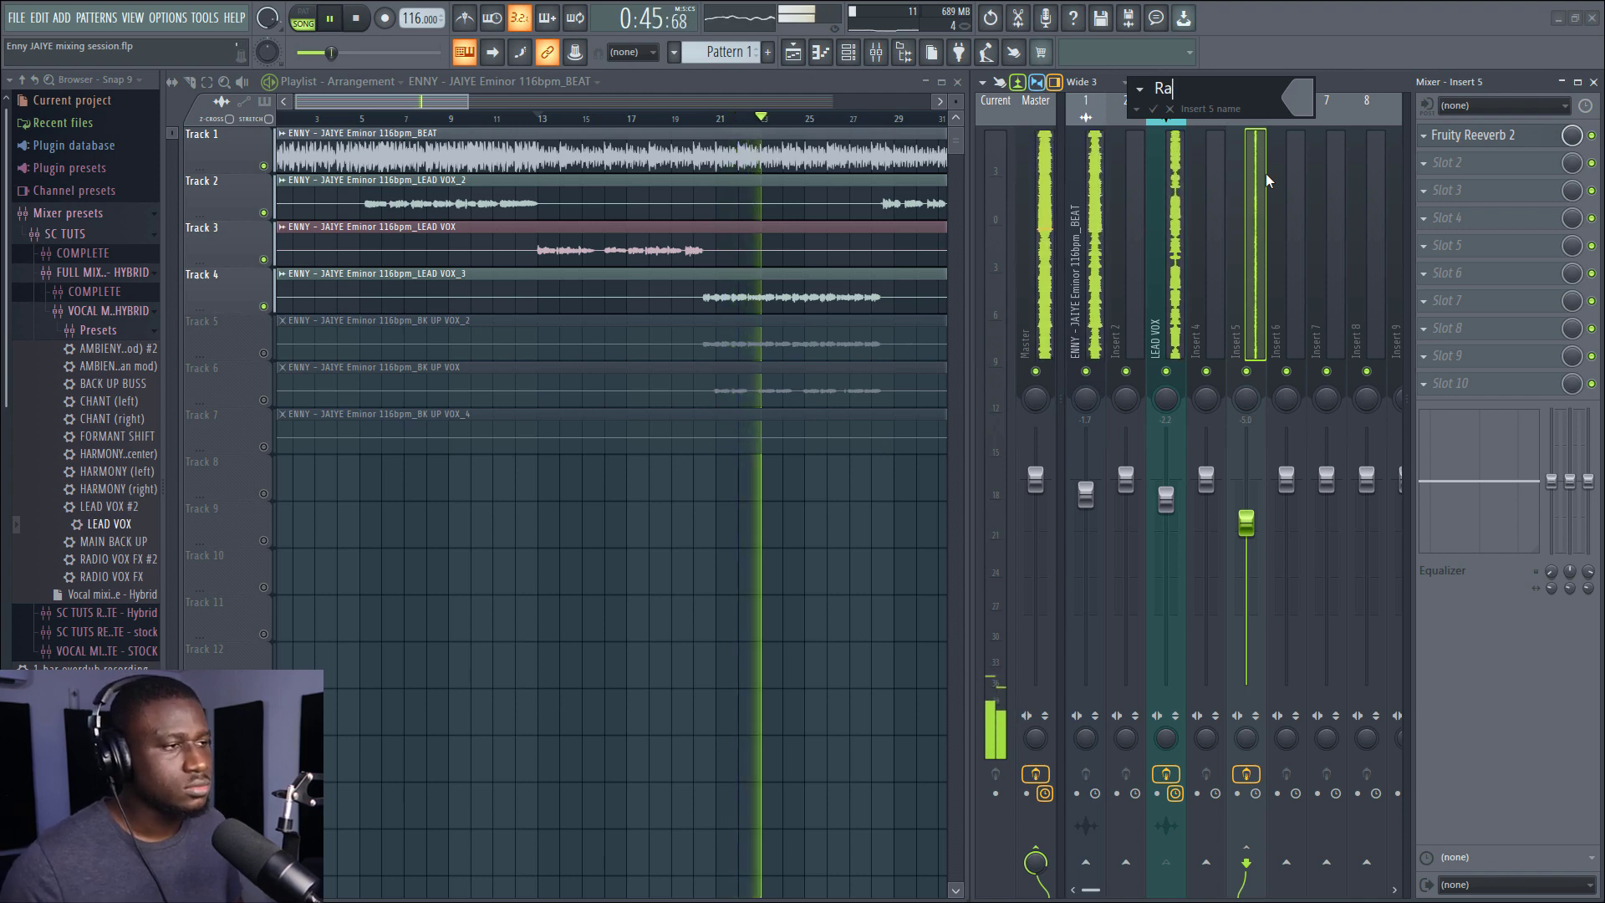
type("everb send")
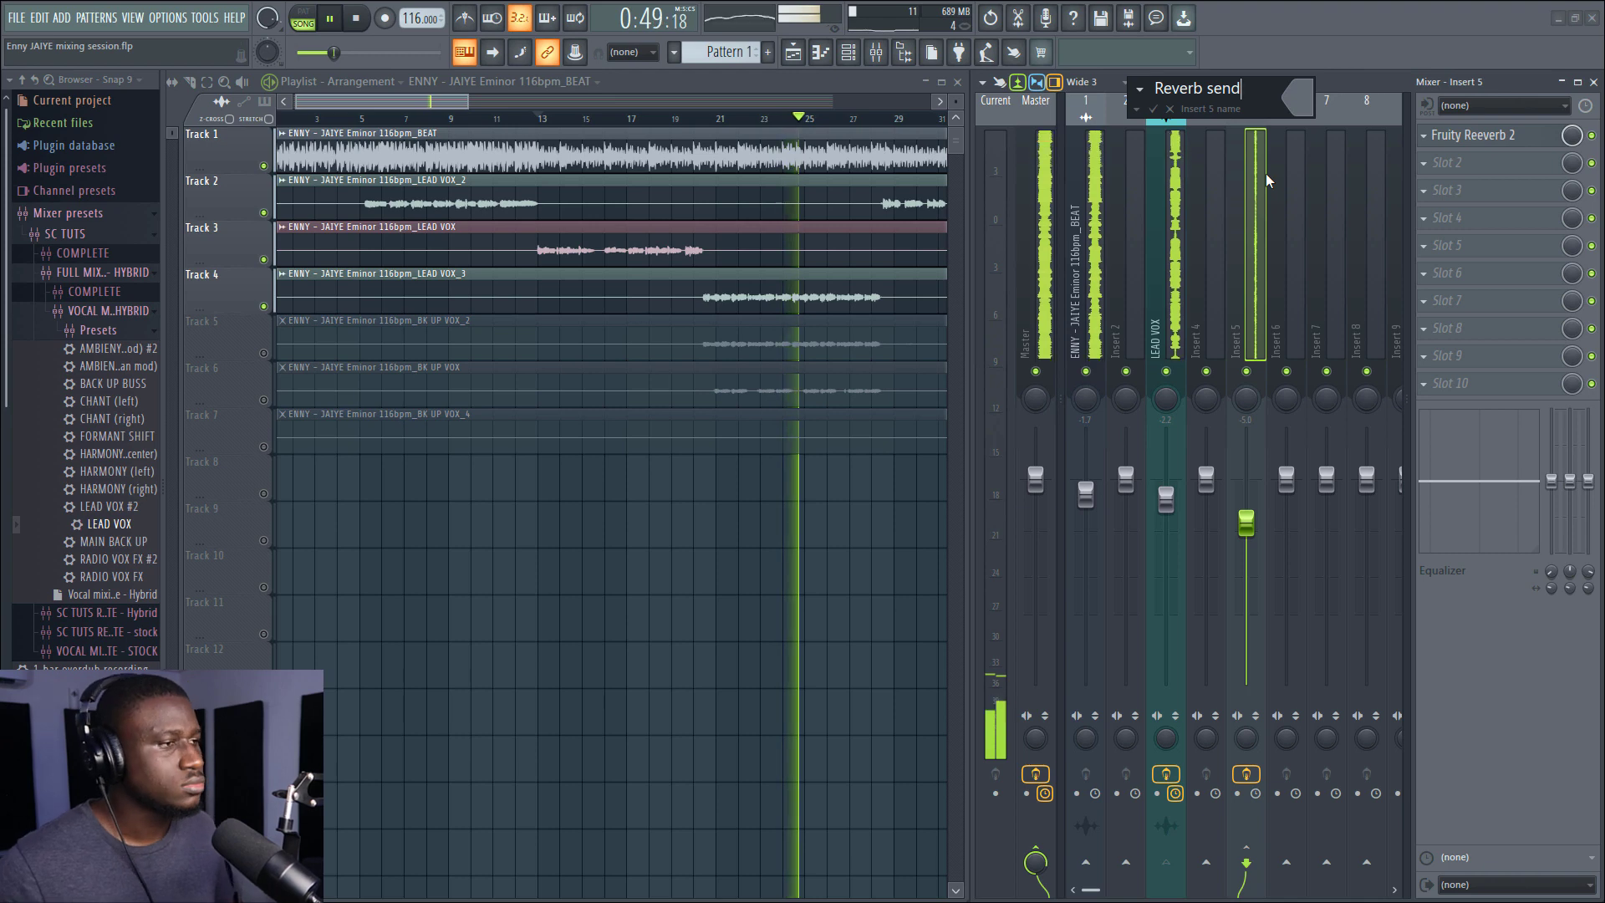
key("Return")
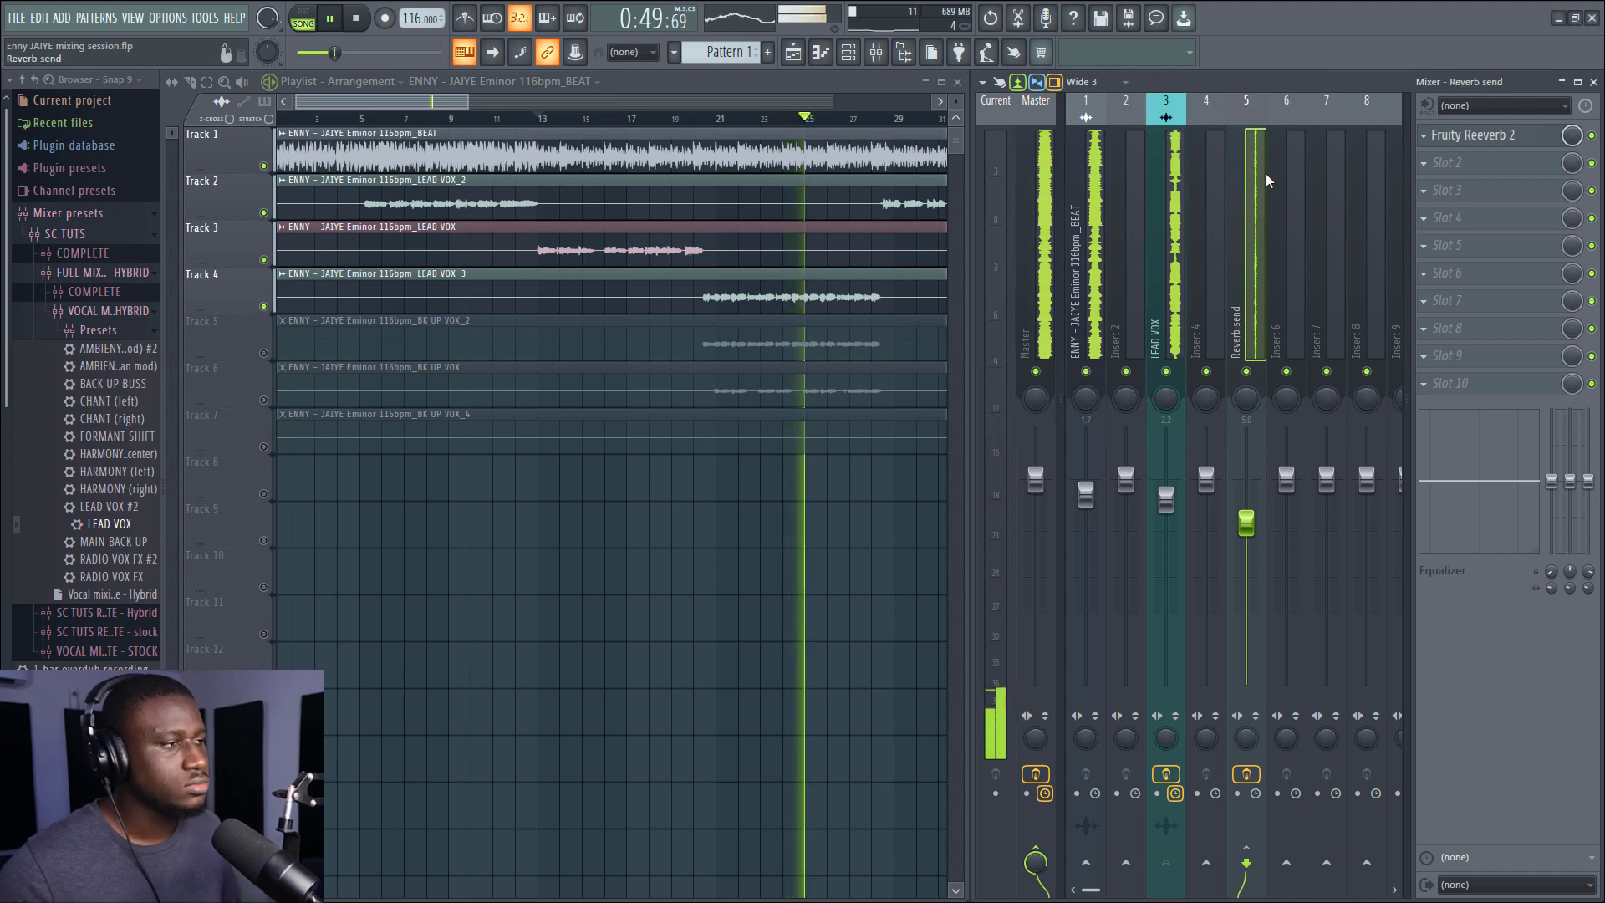
Replay from around bar 13, lower the Reverb send fader to about -5.3 dB, and save the project.
left_click(535, 117)
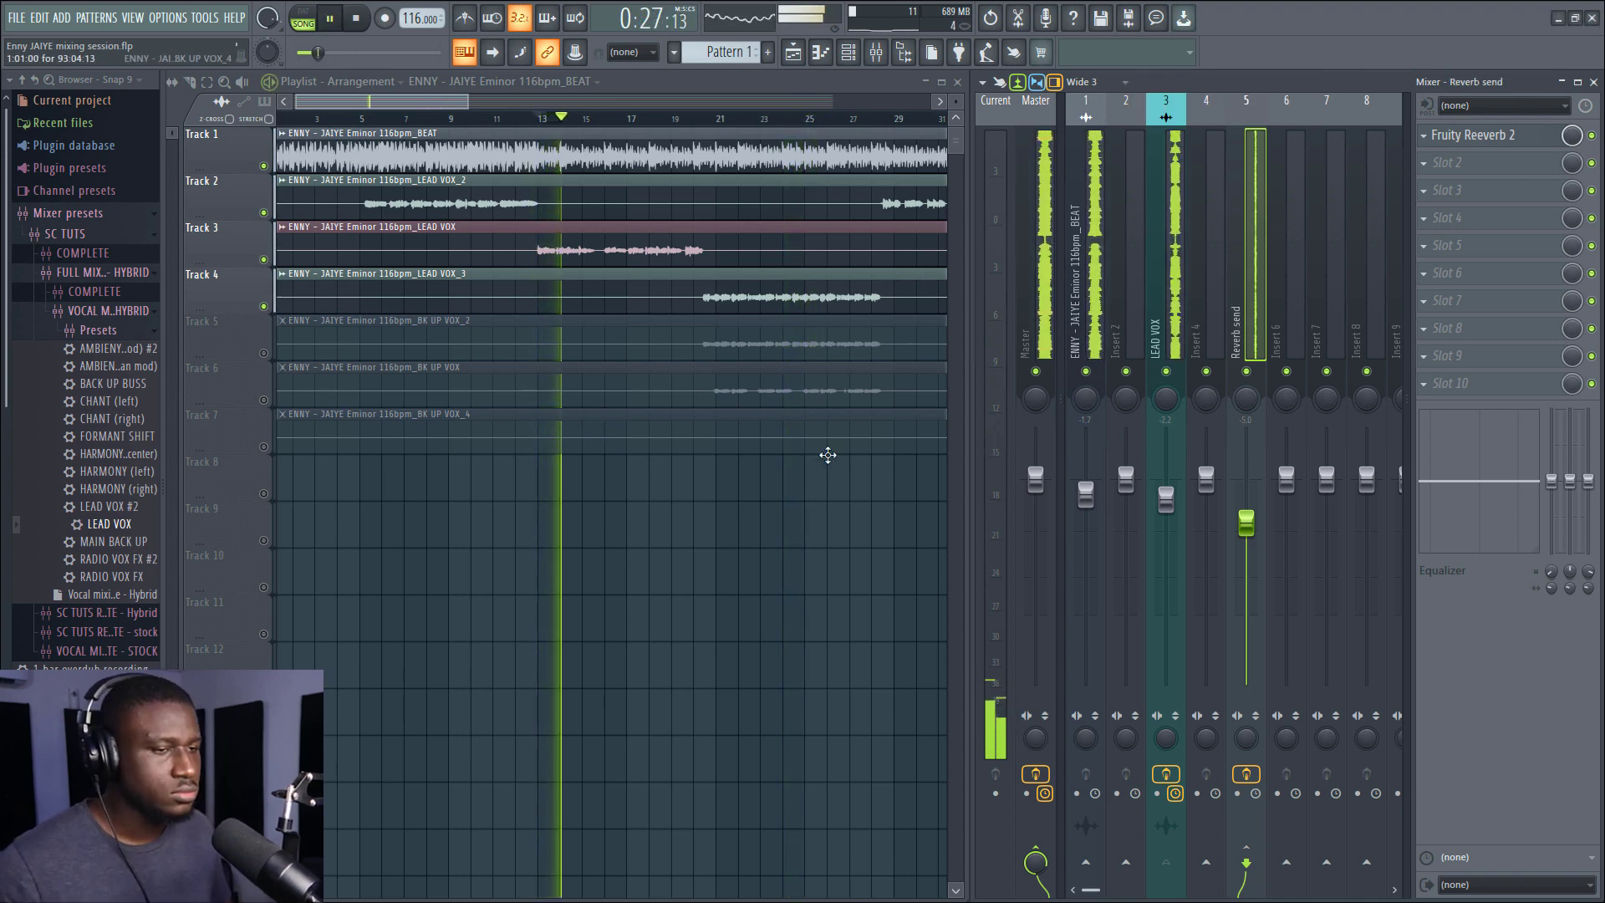
left_click_drag(1245, 523, 1245, 526)
left_click(1174, 322)
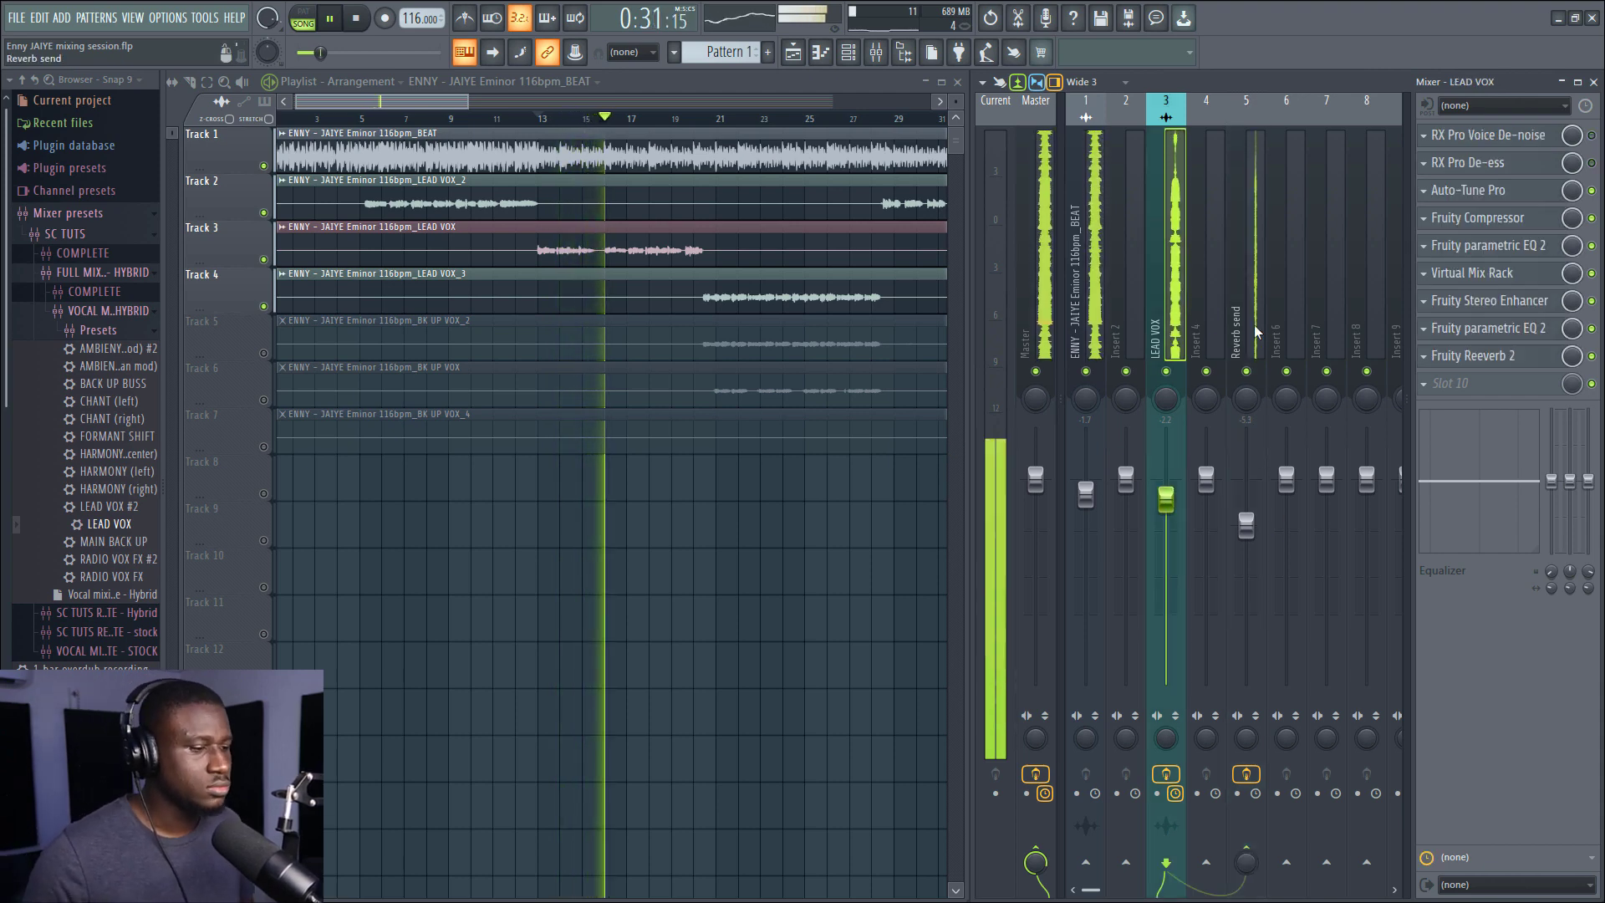
key("ctrl+s")
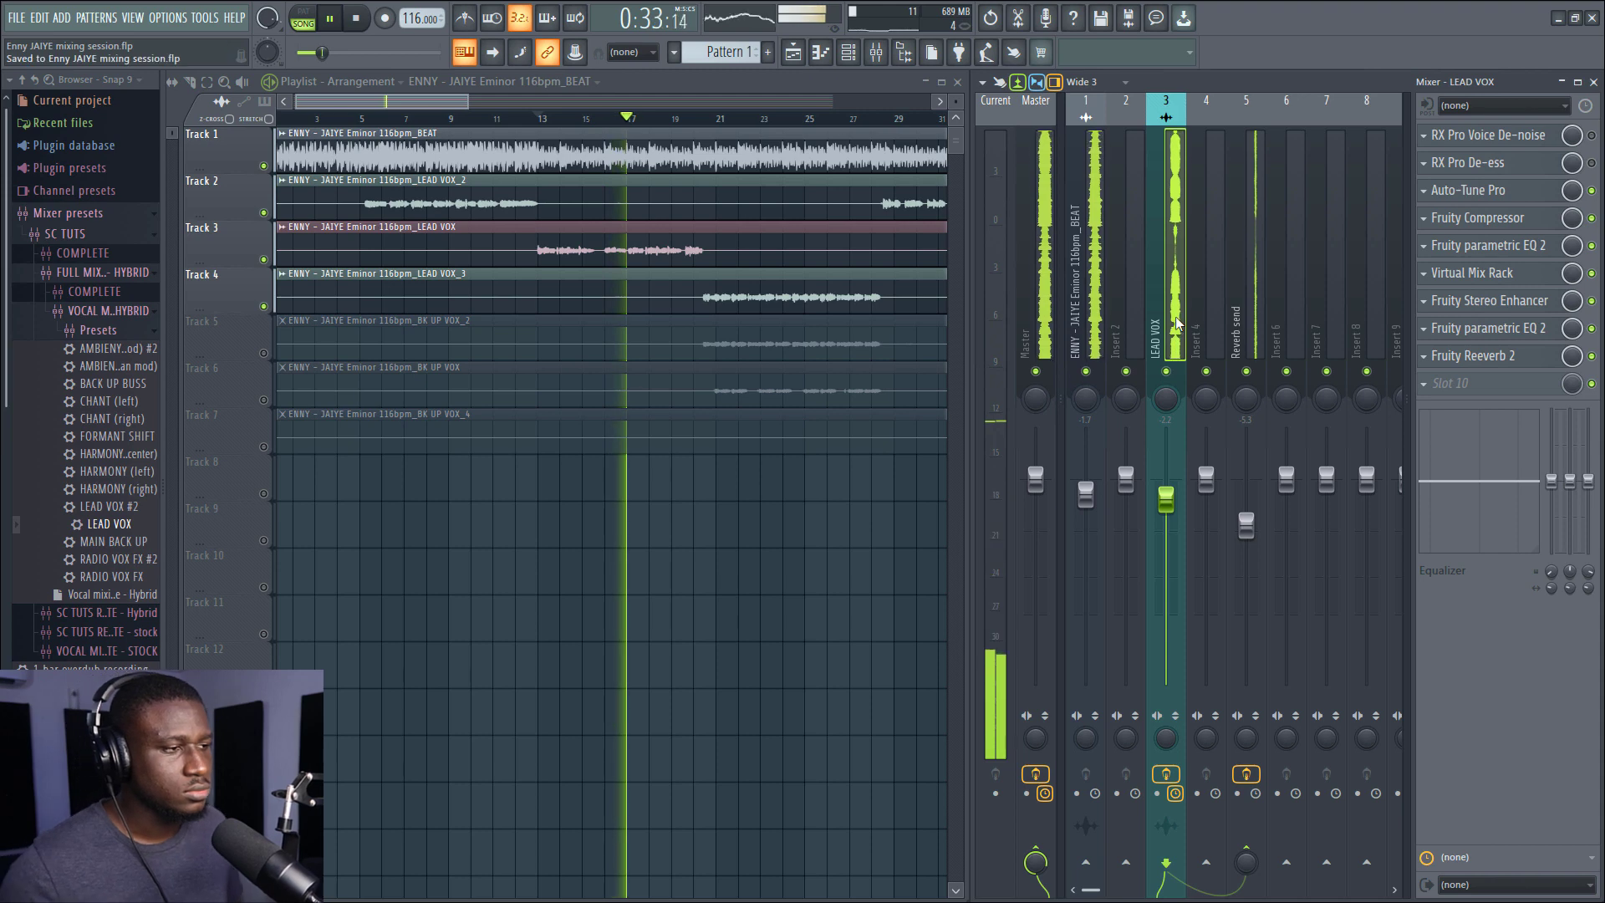
Stop playback, send LEAD VOX to Insert 6 and load Fruity delay 2 in that insert's first effect slot.
left_click(1235, 320)
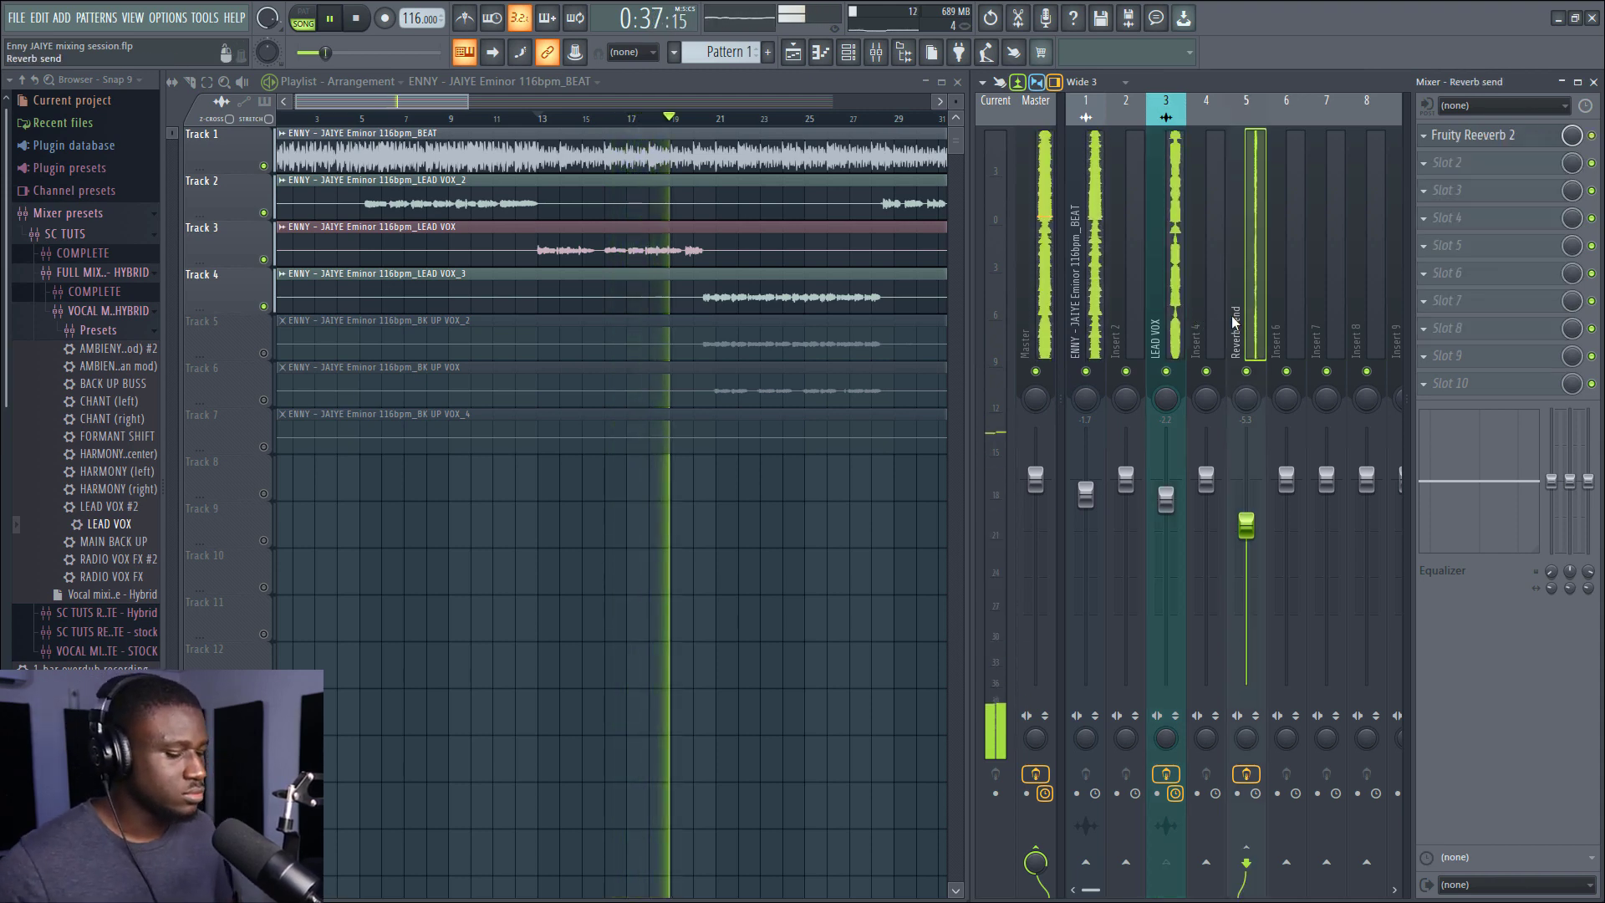
left_click(1166, 317)
key("space")
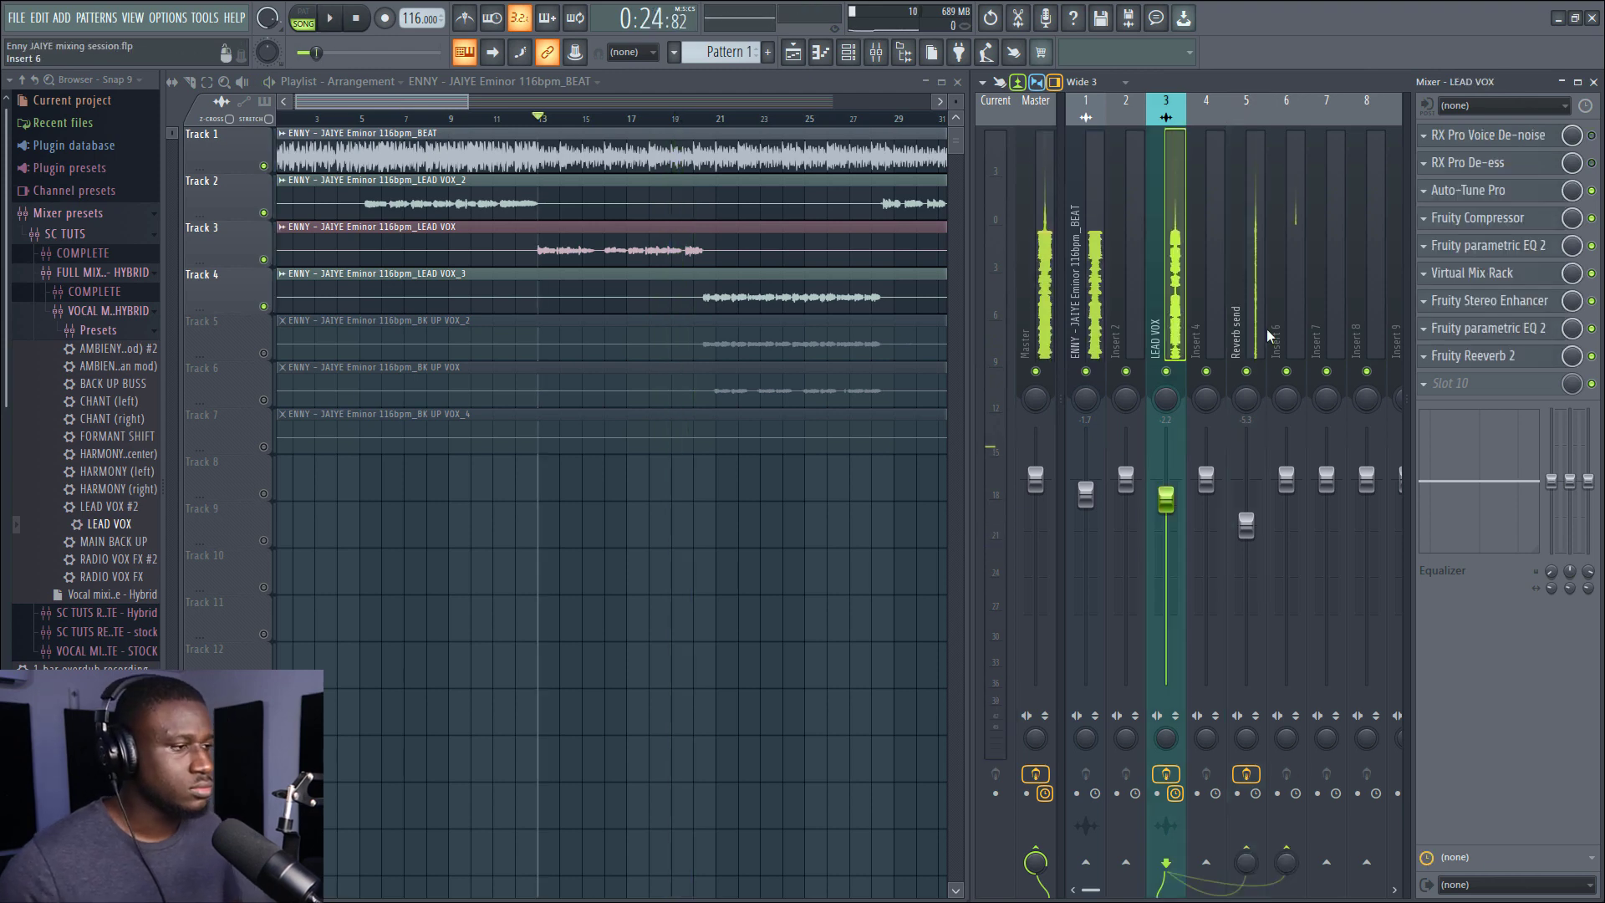
left_click(1327, 309)
left_click(1287, 309)
left_click(1467, 135)
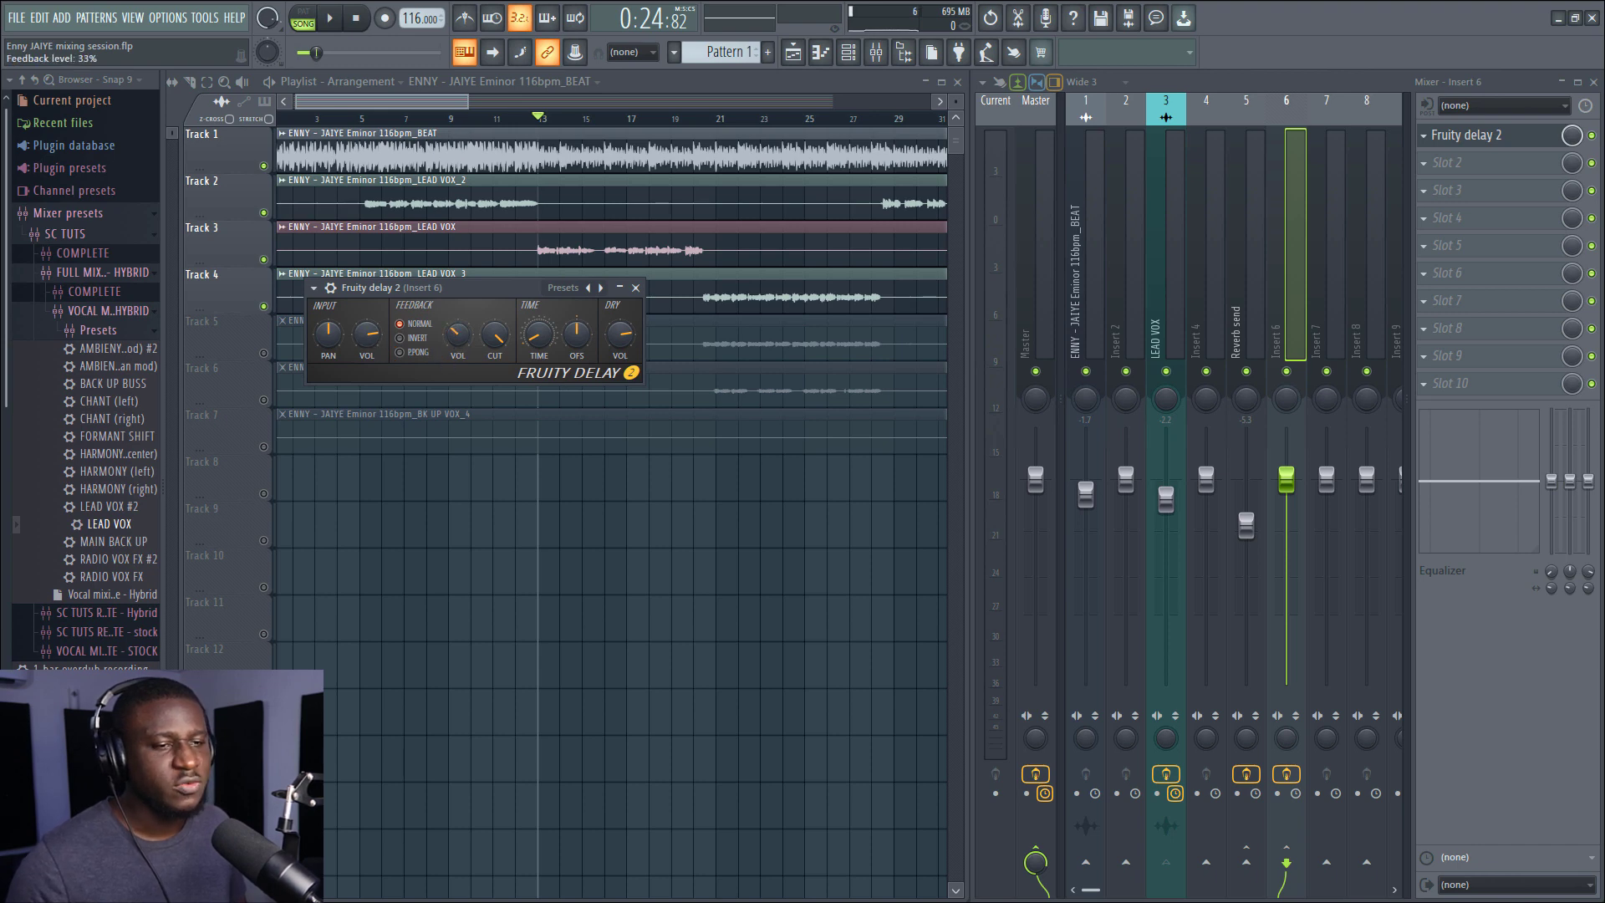
During playback, turn down the dry volume in Fruity delay 2 and raise the LEAD VOX send level to Insert 6.
key("space")
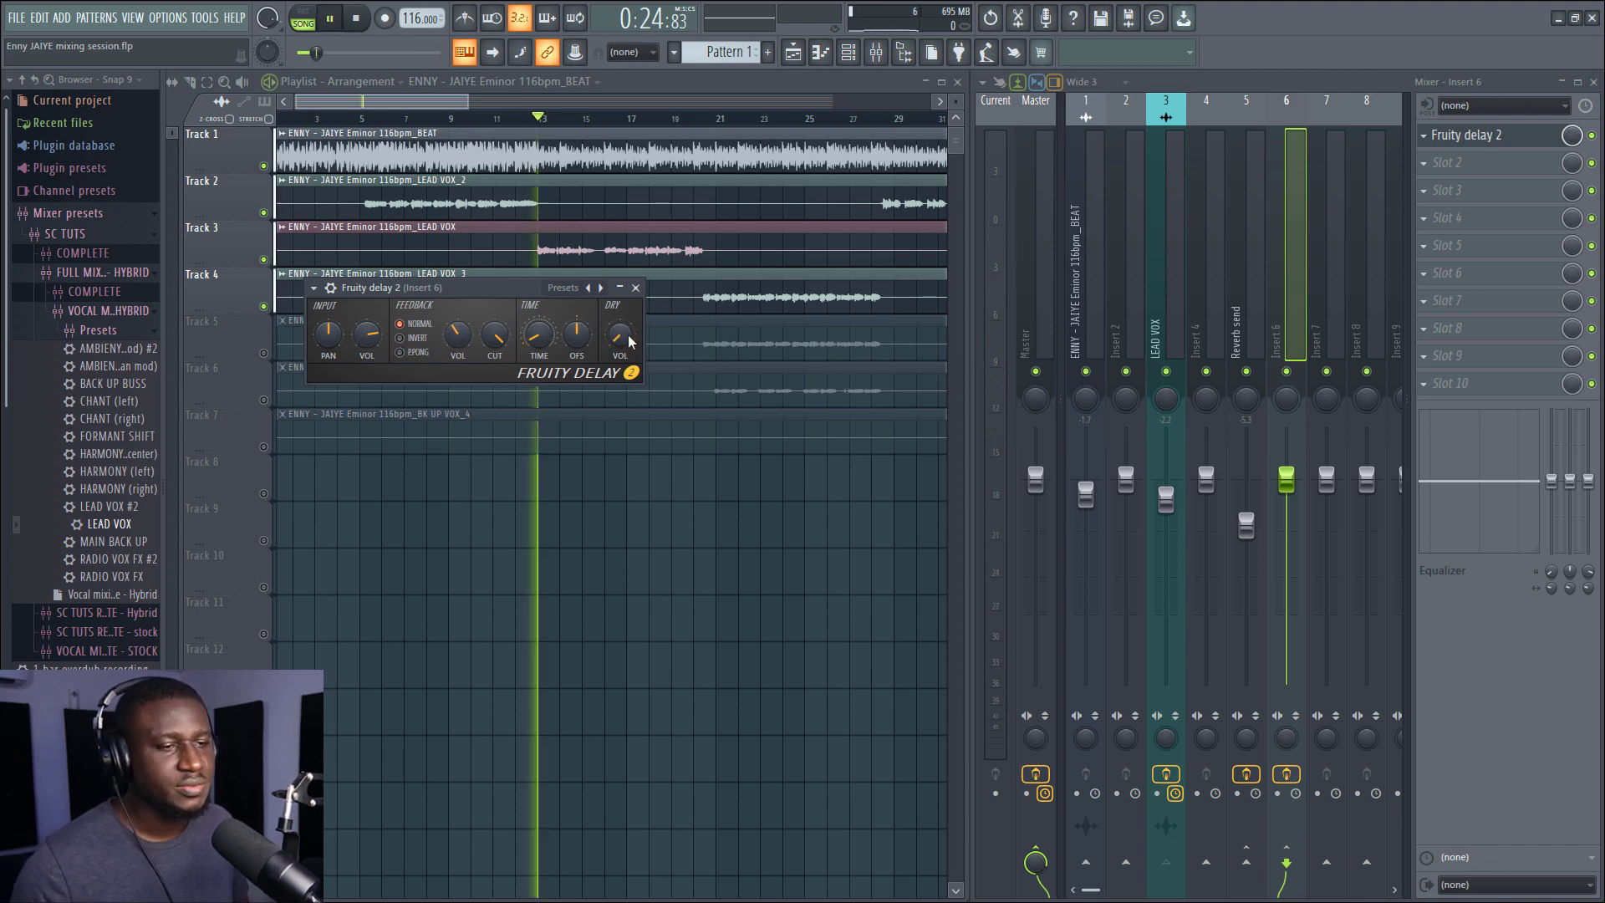
left_click(1180, 307)
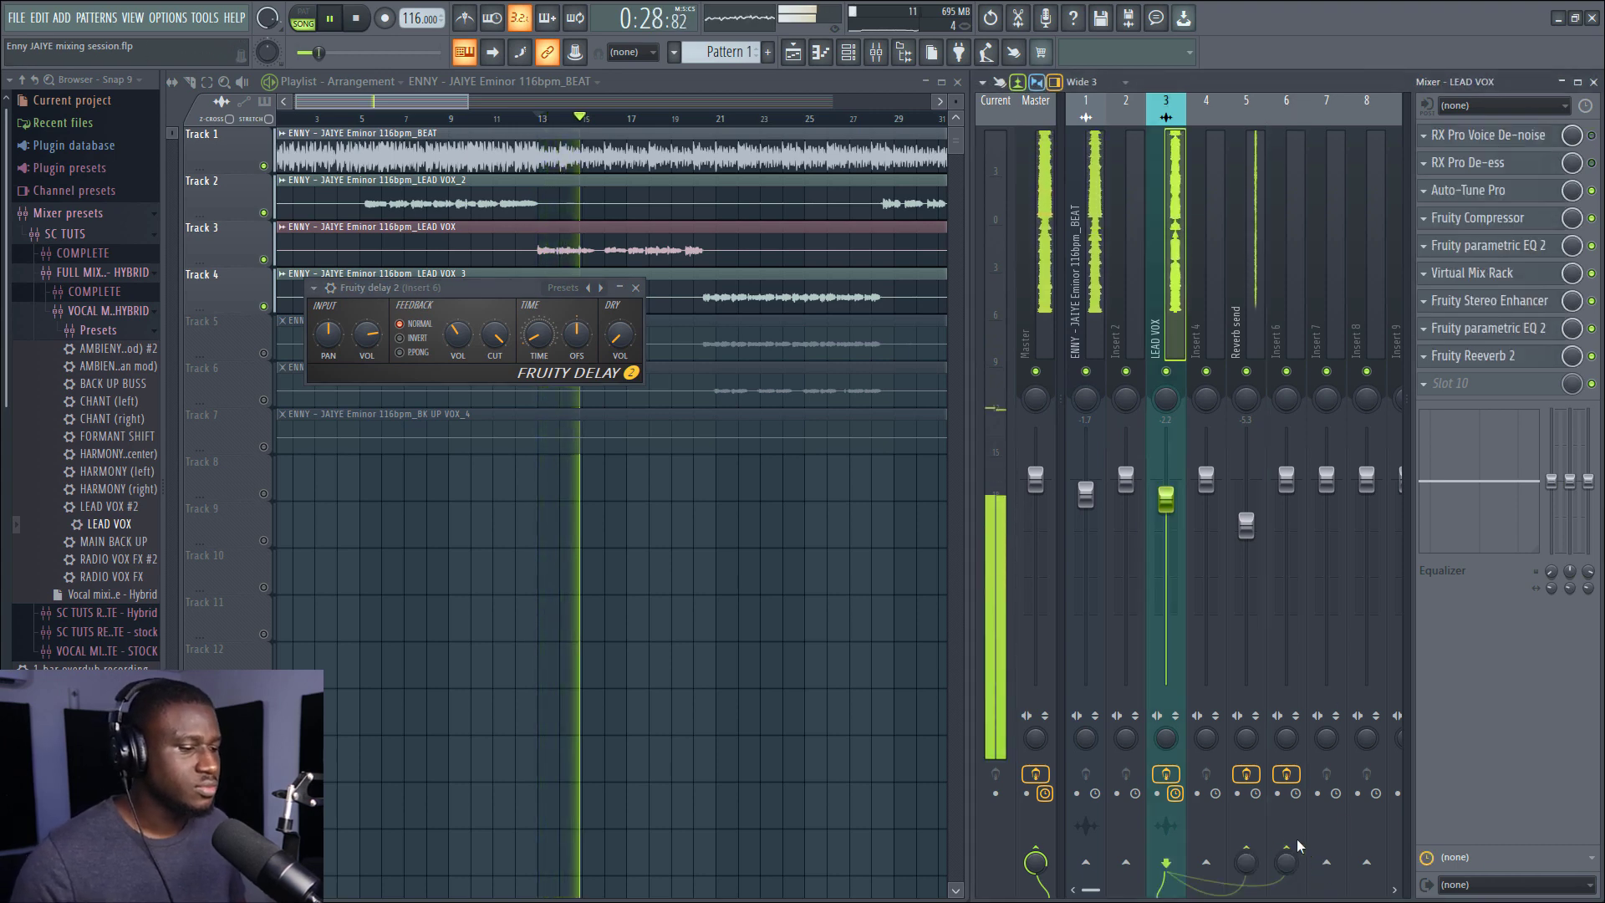
left_click(1285, 316)
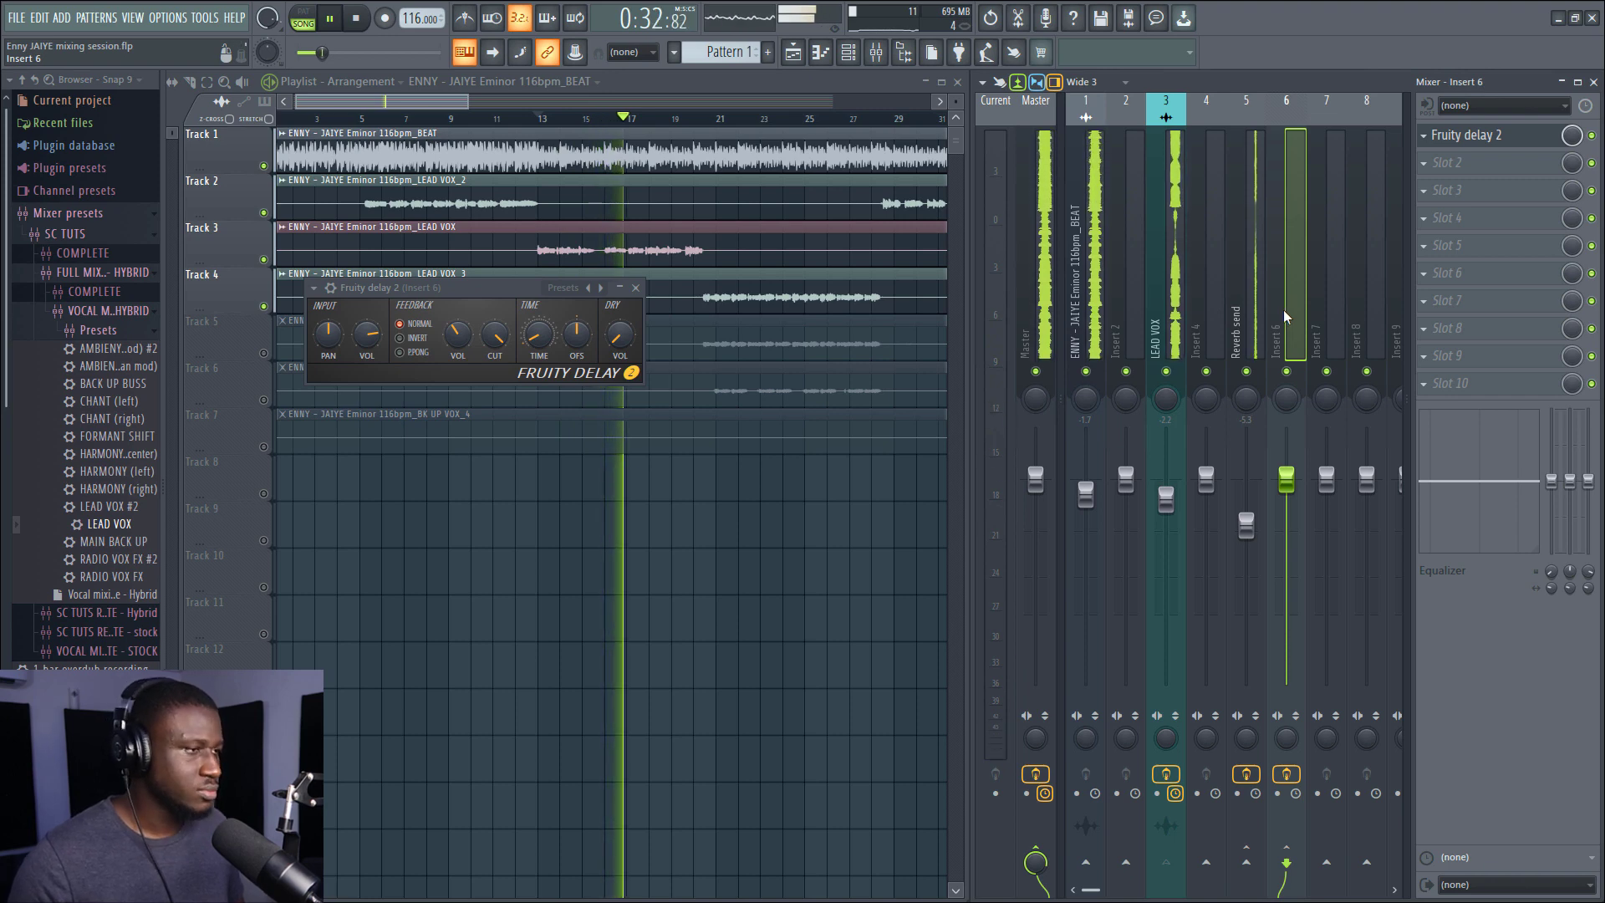
left_click(1159, 324)
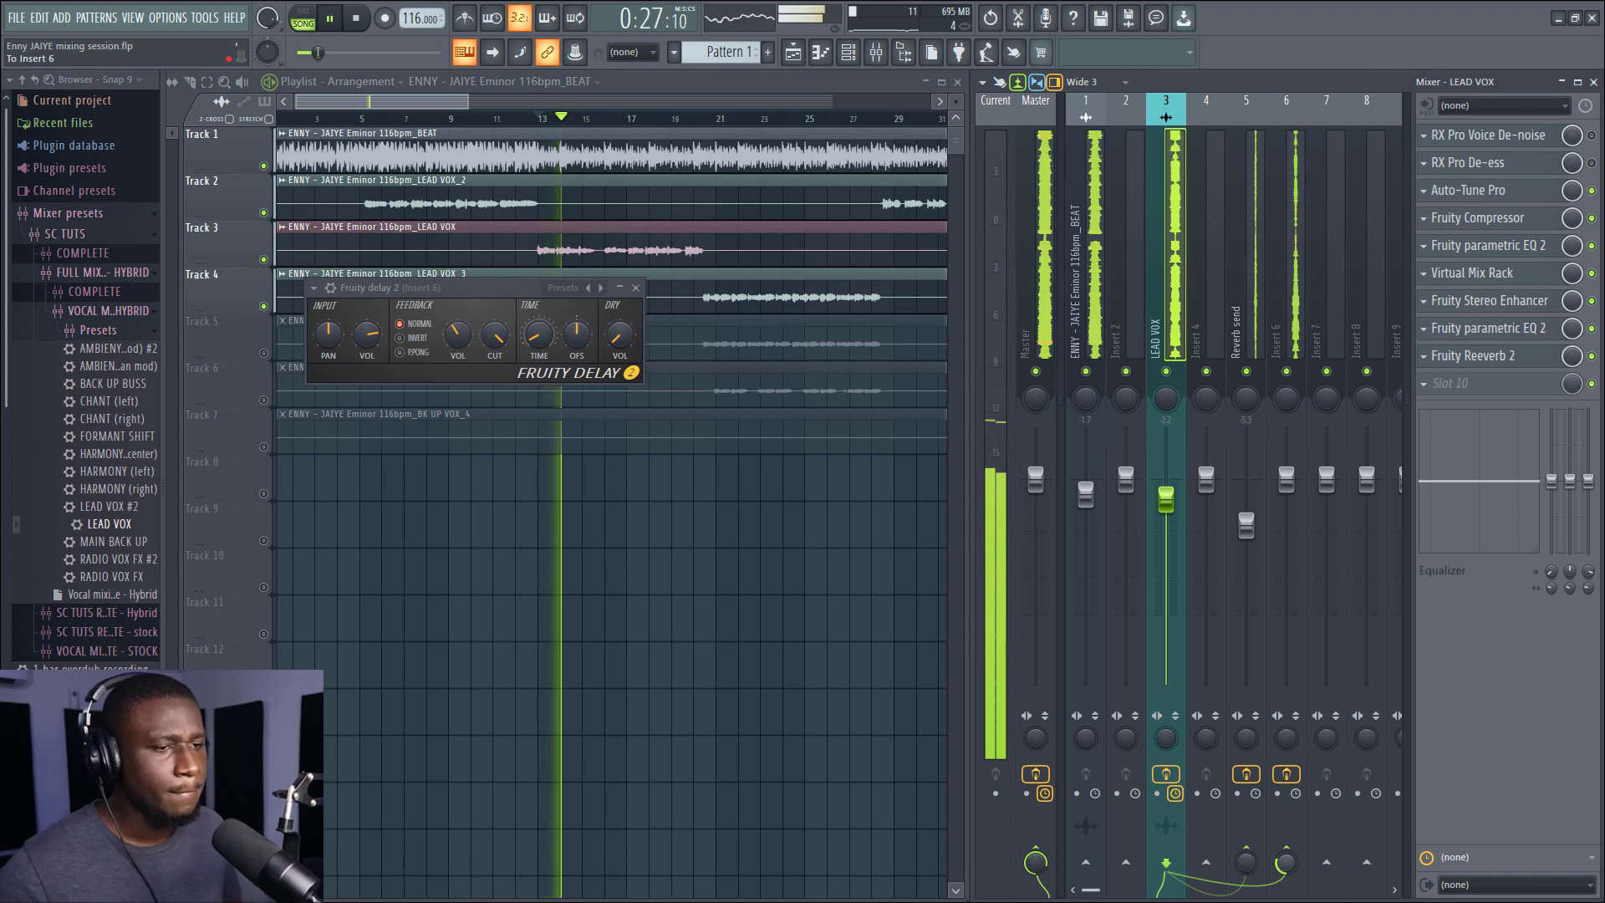
Increase the delay time in Fruity delay 2 and replay the lead vocal with its send to Insert 6.
left_click(1292, 199)
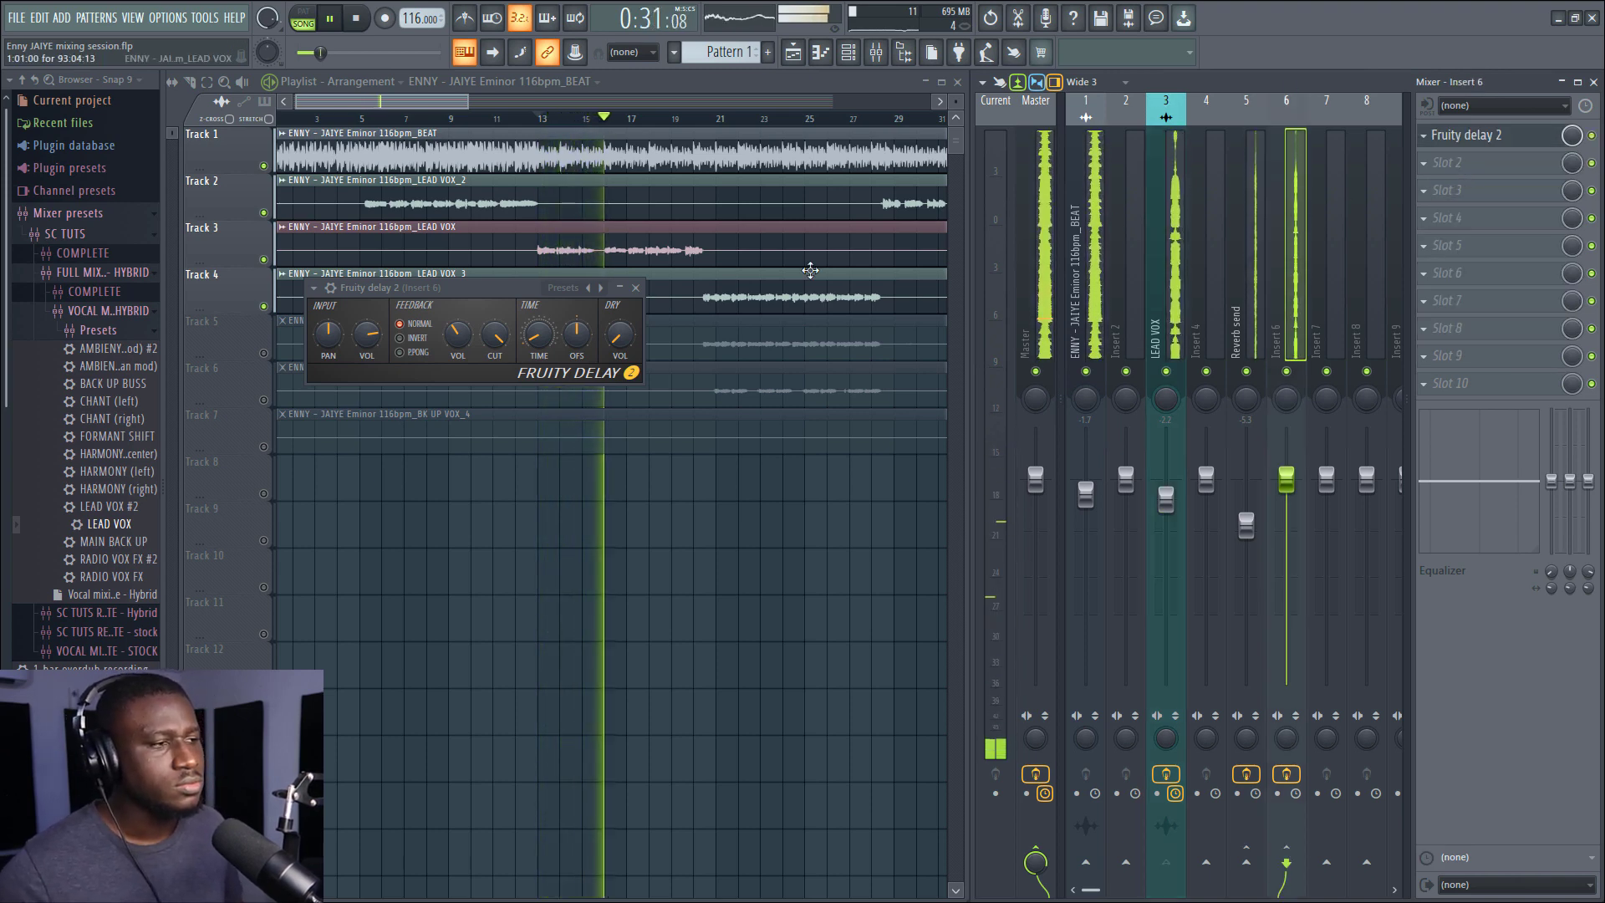
key("space")
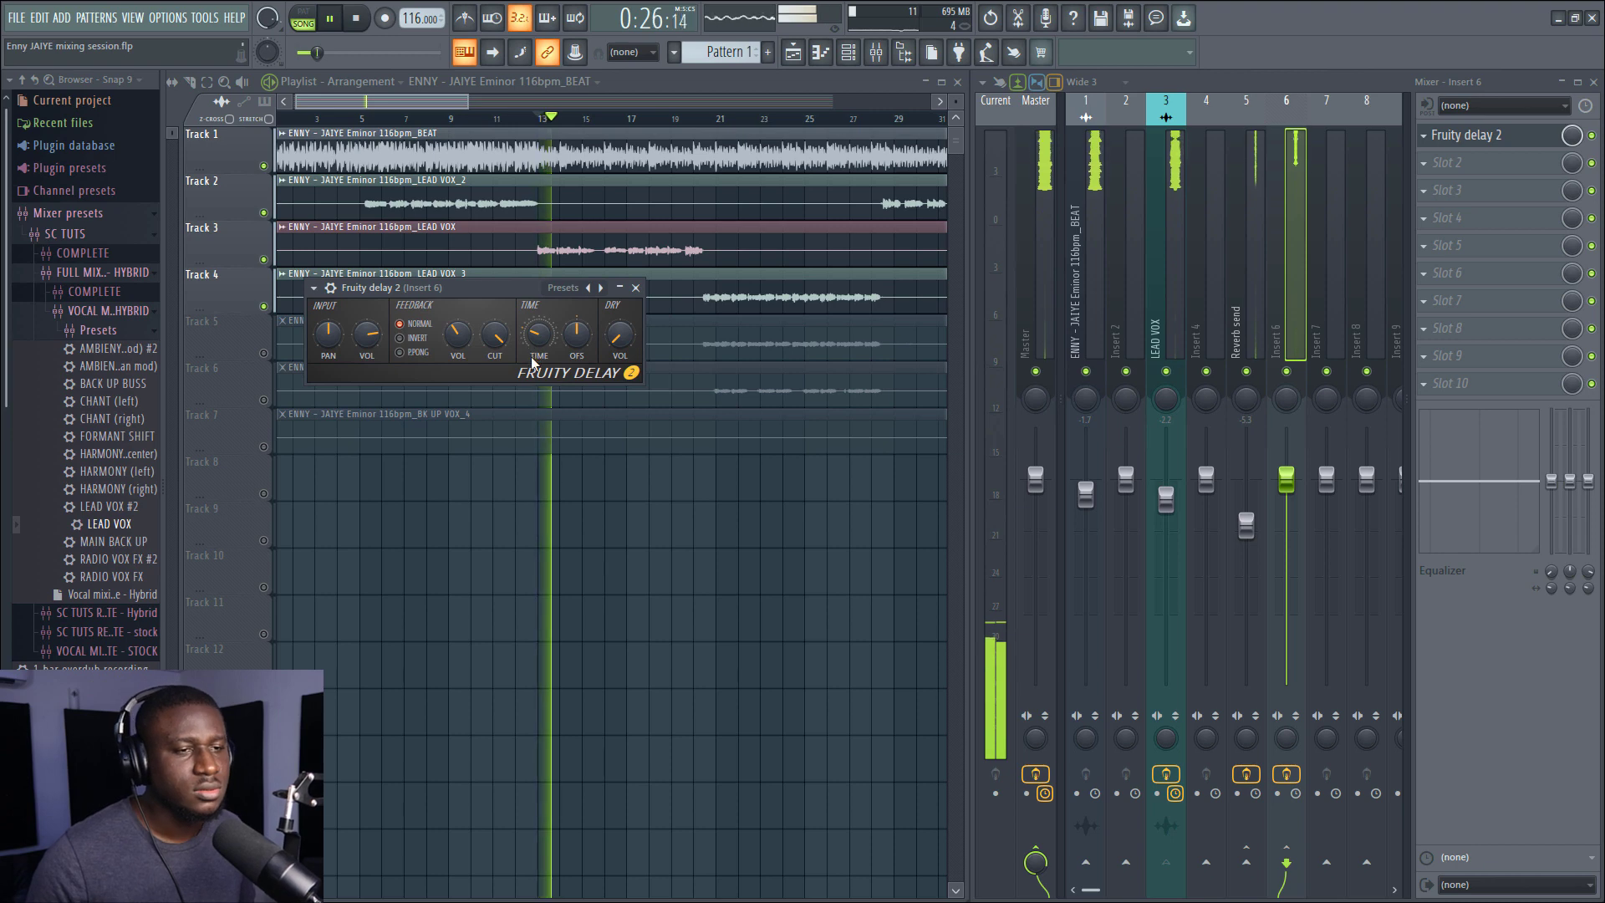
left_click(1160, 273)
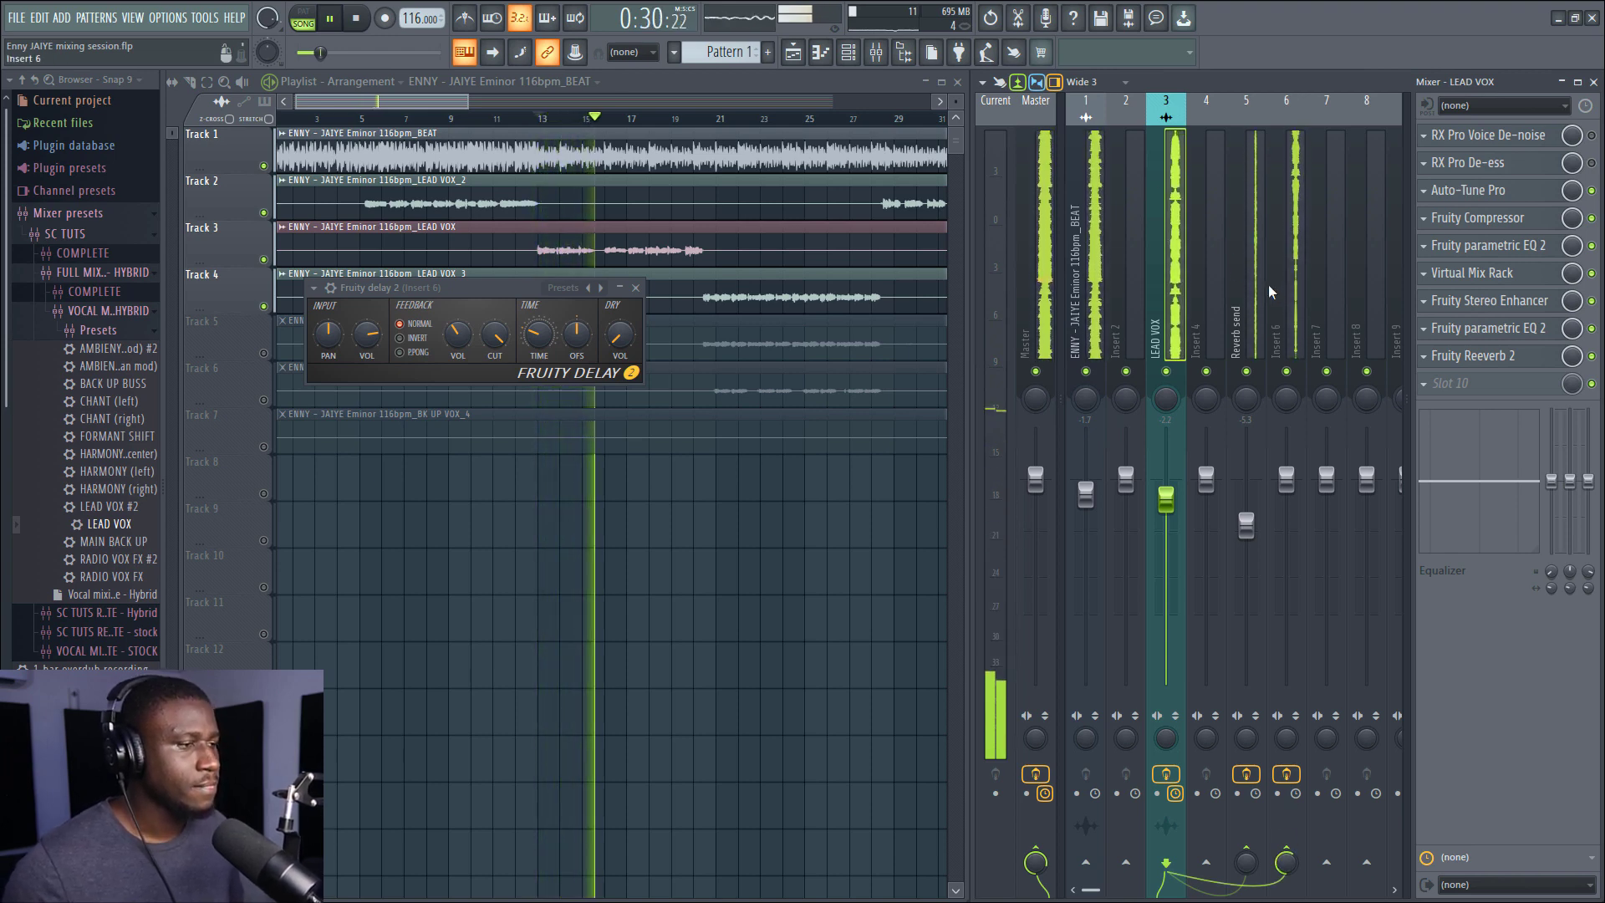
left_click(1288, 303)
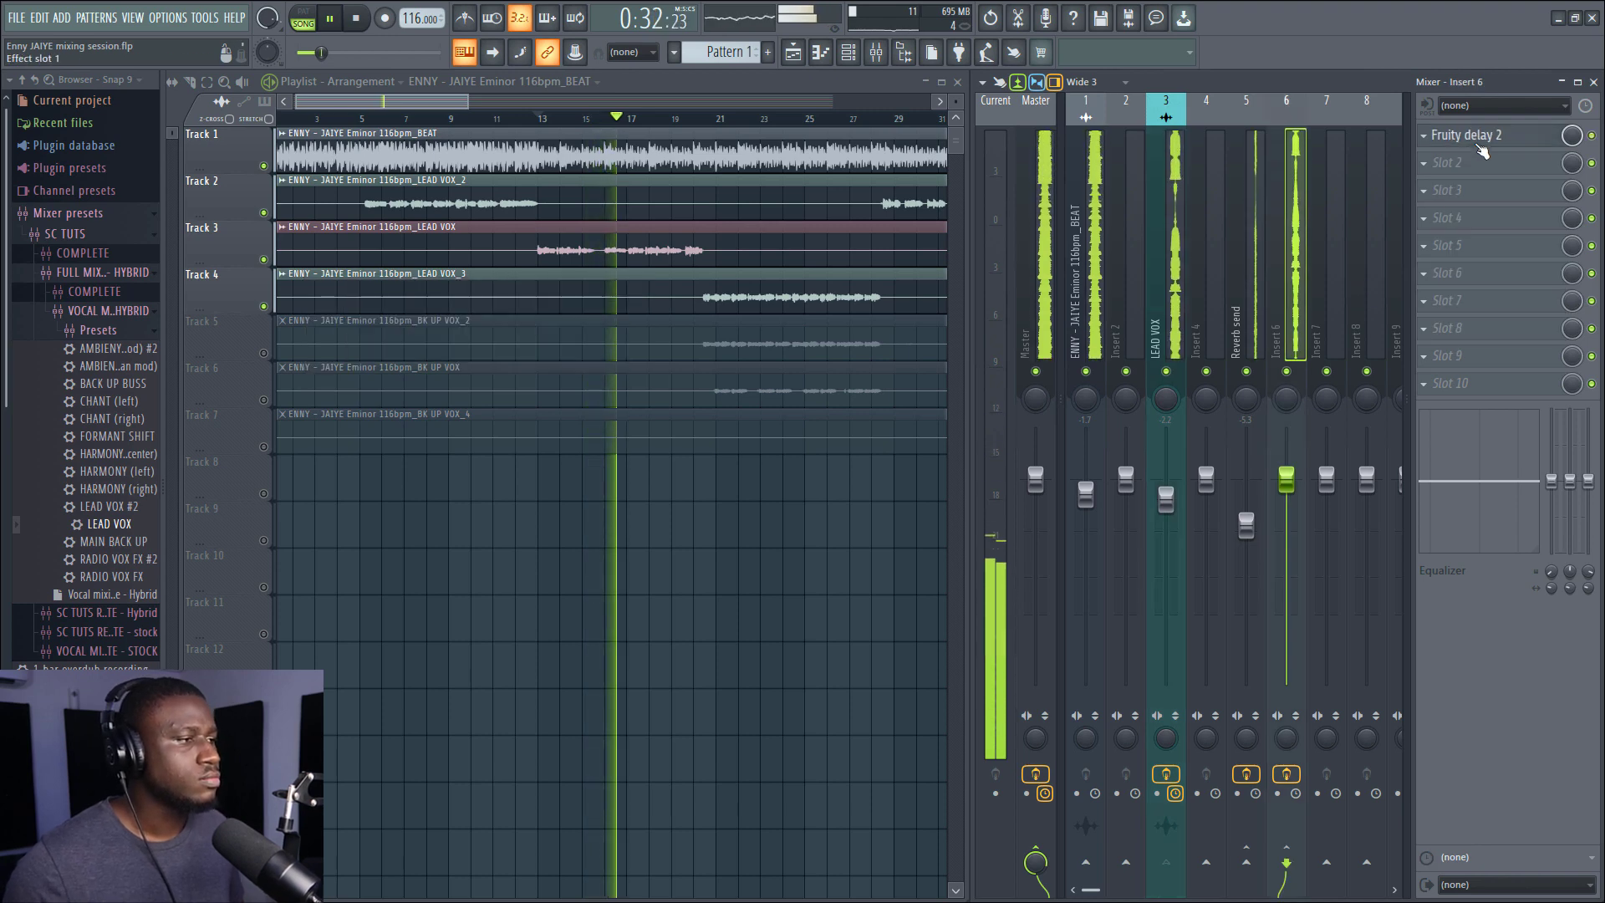
Adjust the dry volume of Fruity delay 2 on Insert 6 while replaying the lead vocal.
key("space")
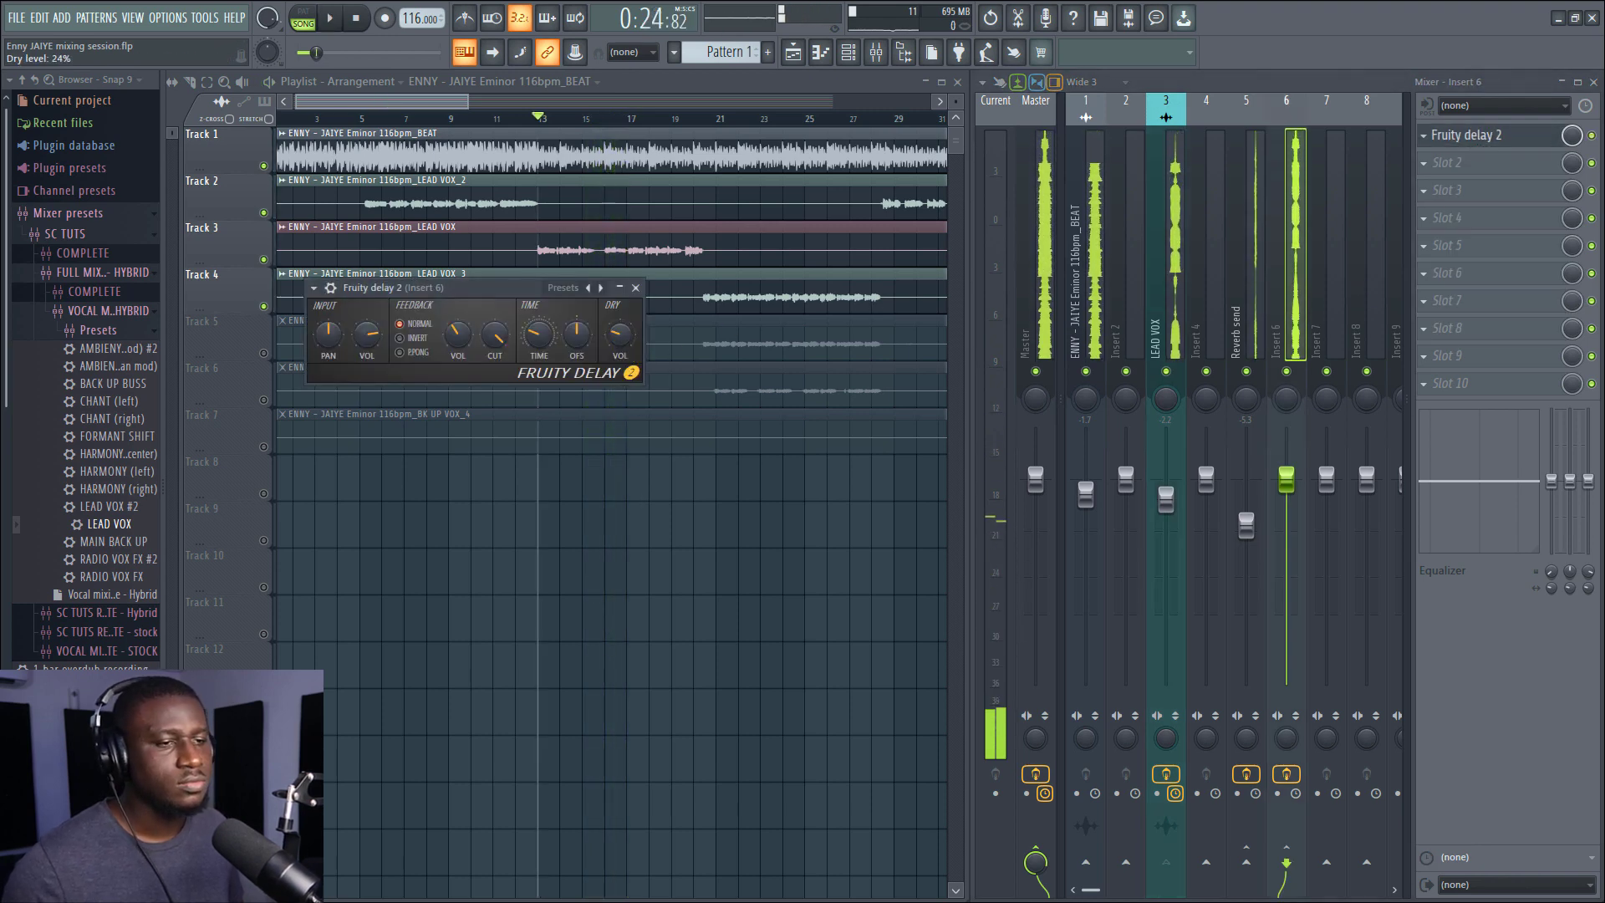
left_click_drag(620, 335, 620, 310)
right_click(624, 346)
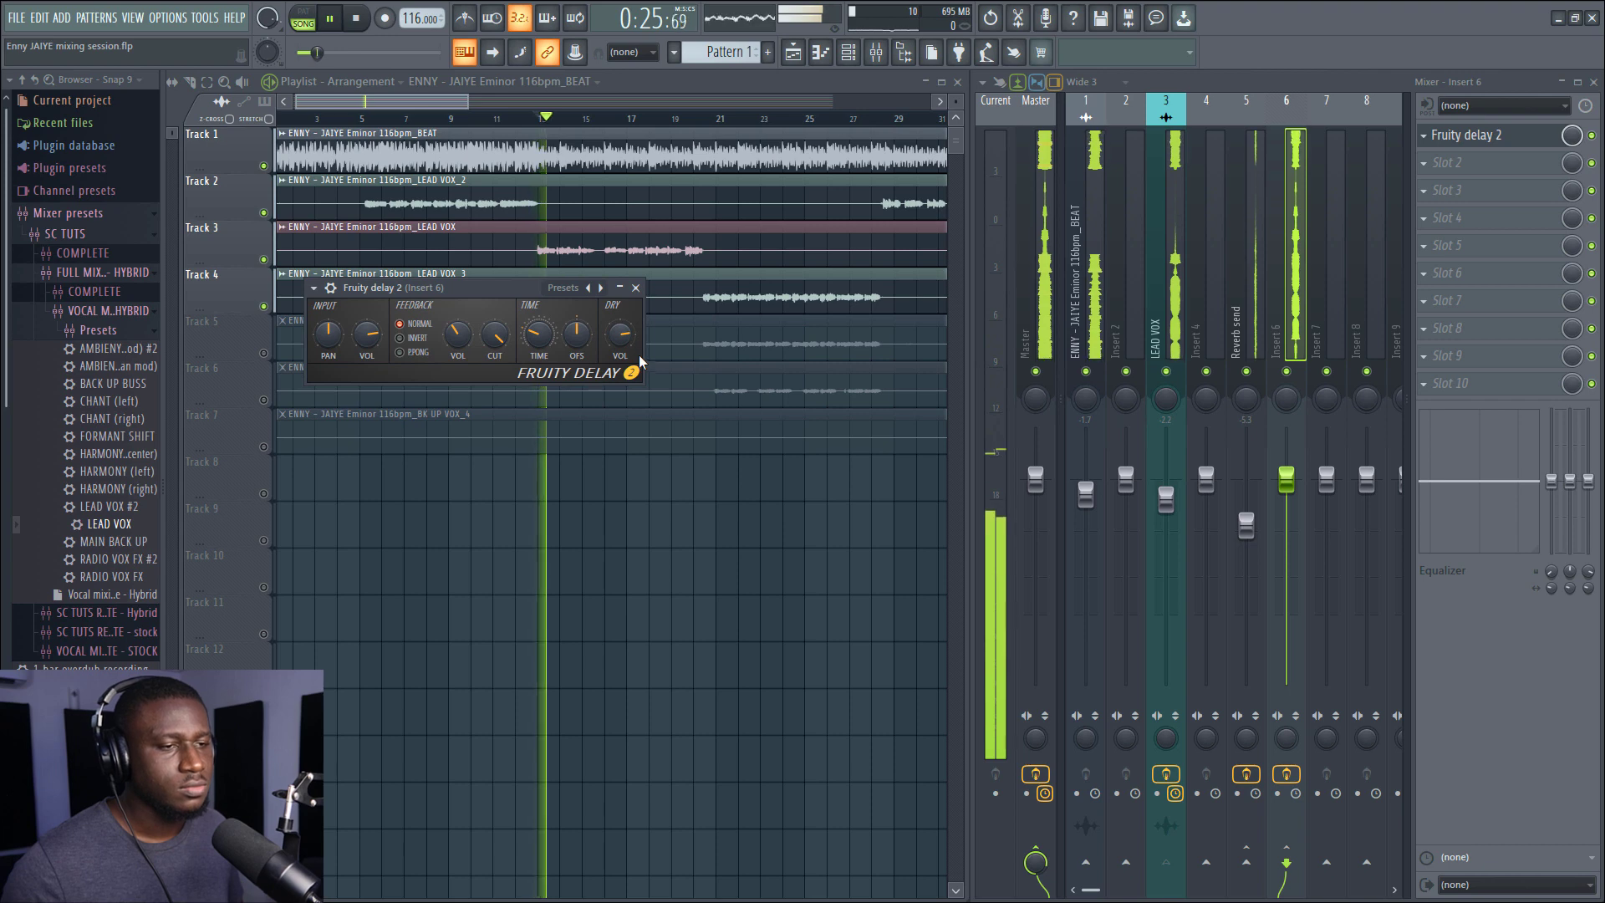
right_click(629, 338)
left_click(642, 339)
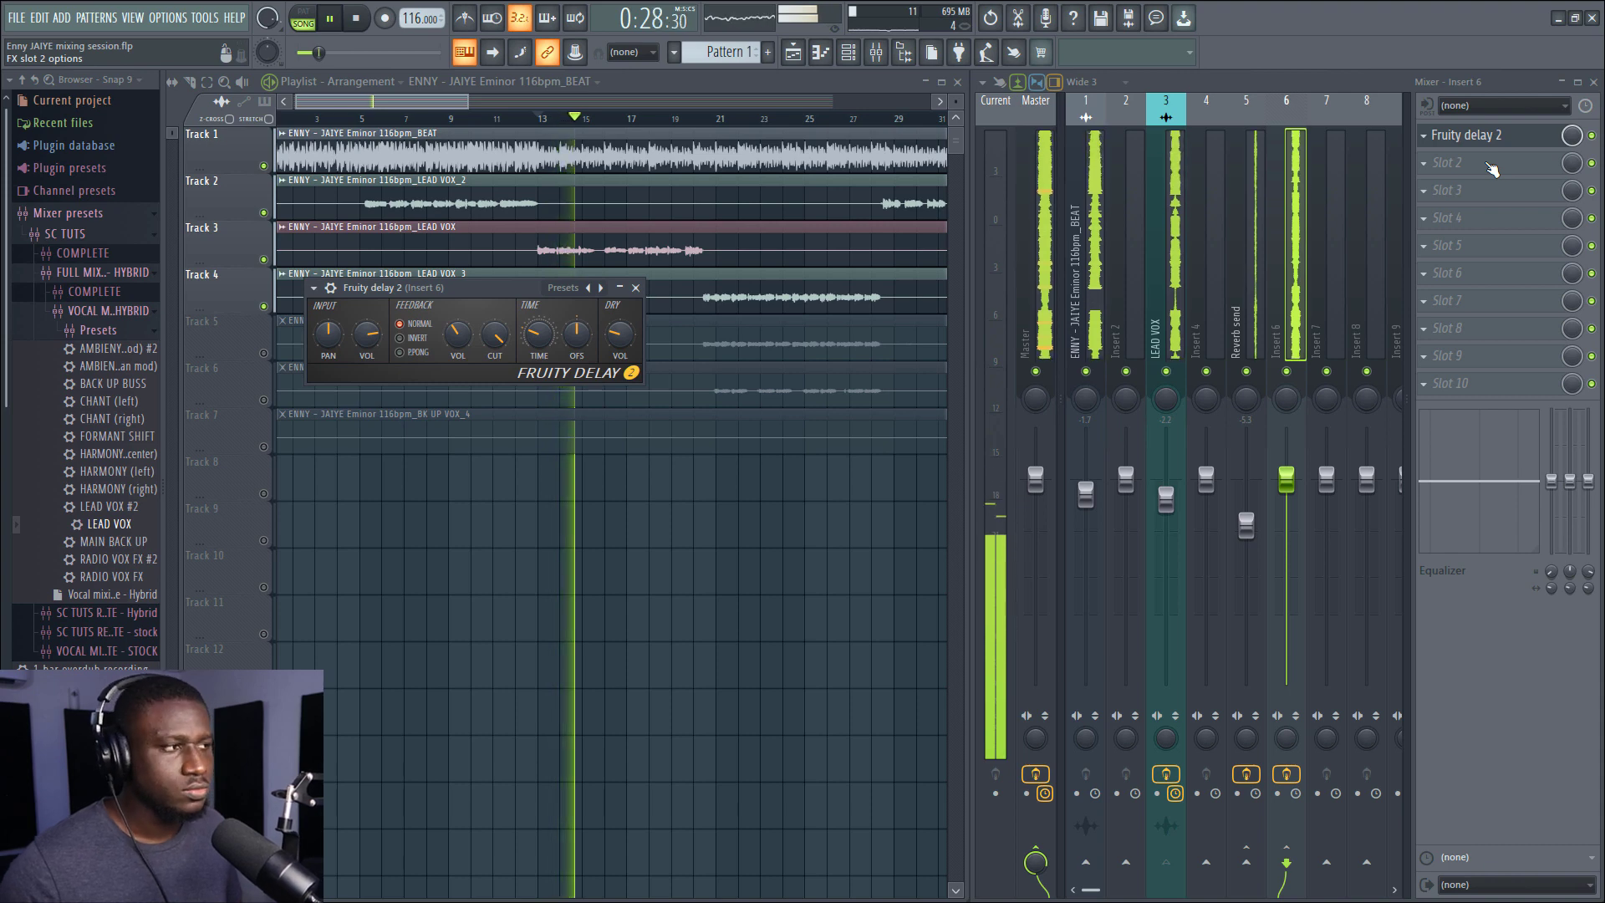
Load Fruity Limiter in the second effect slot of Insert 6 and stop playback.
left_click(1486, 163)
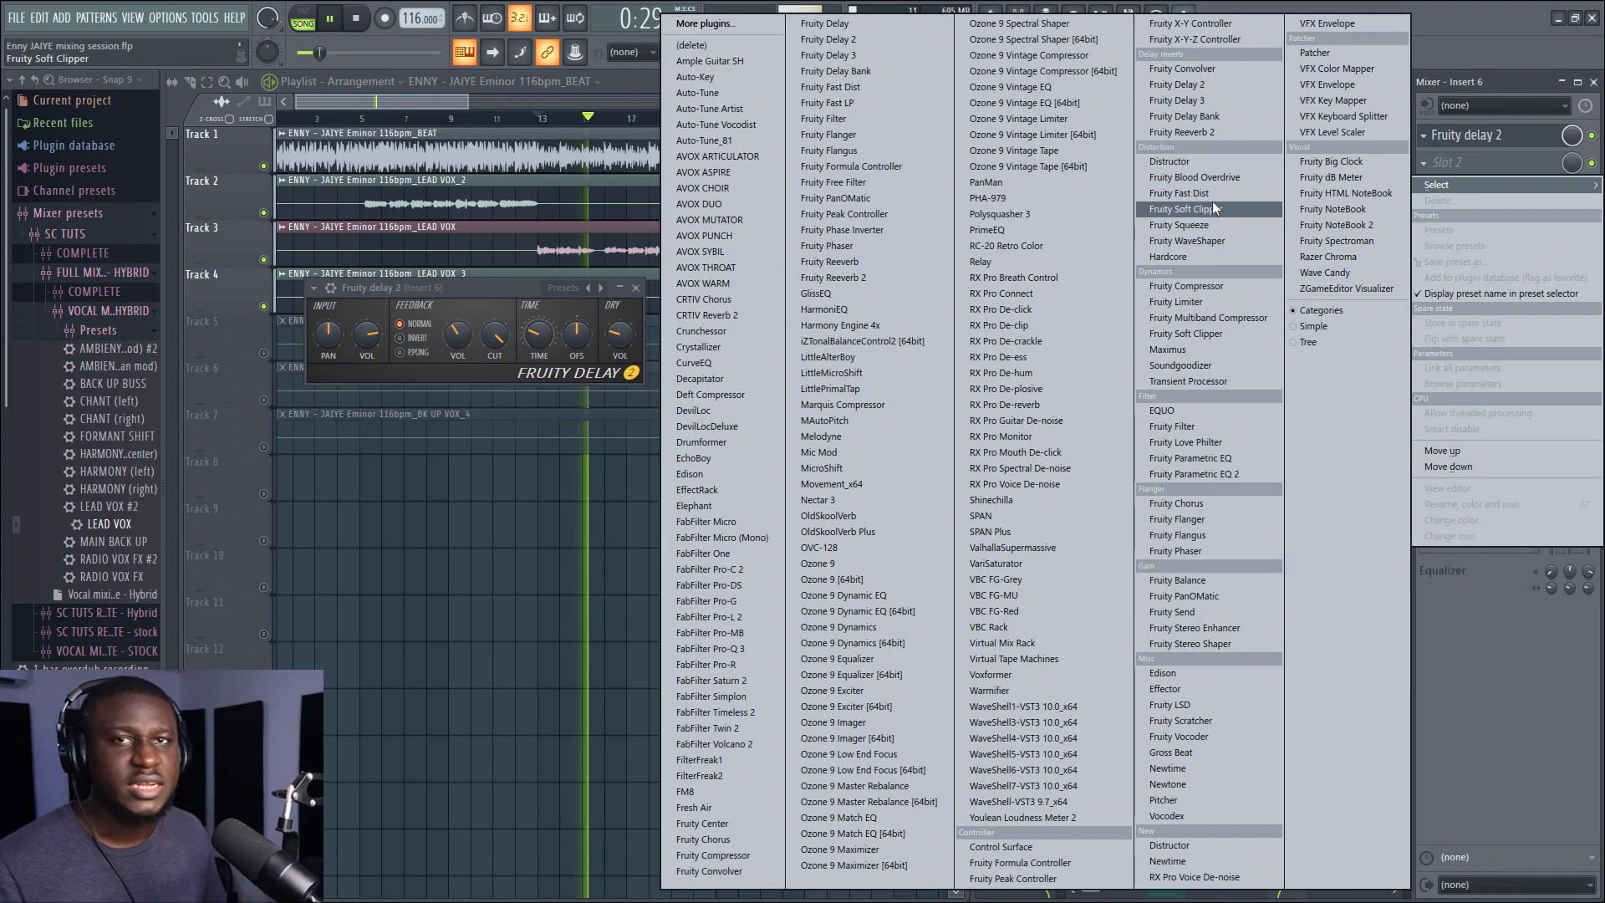
left_click(1182, 300)
key("space")
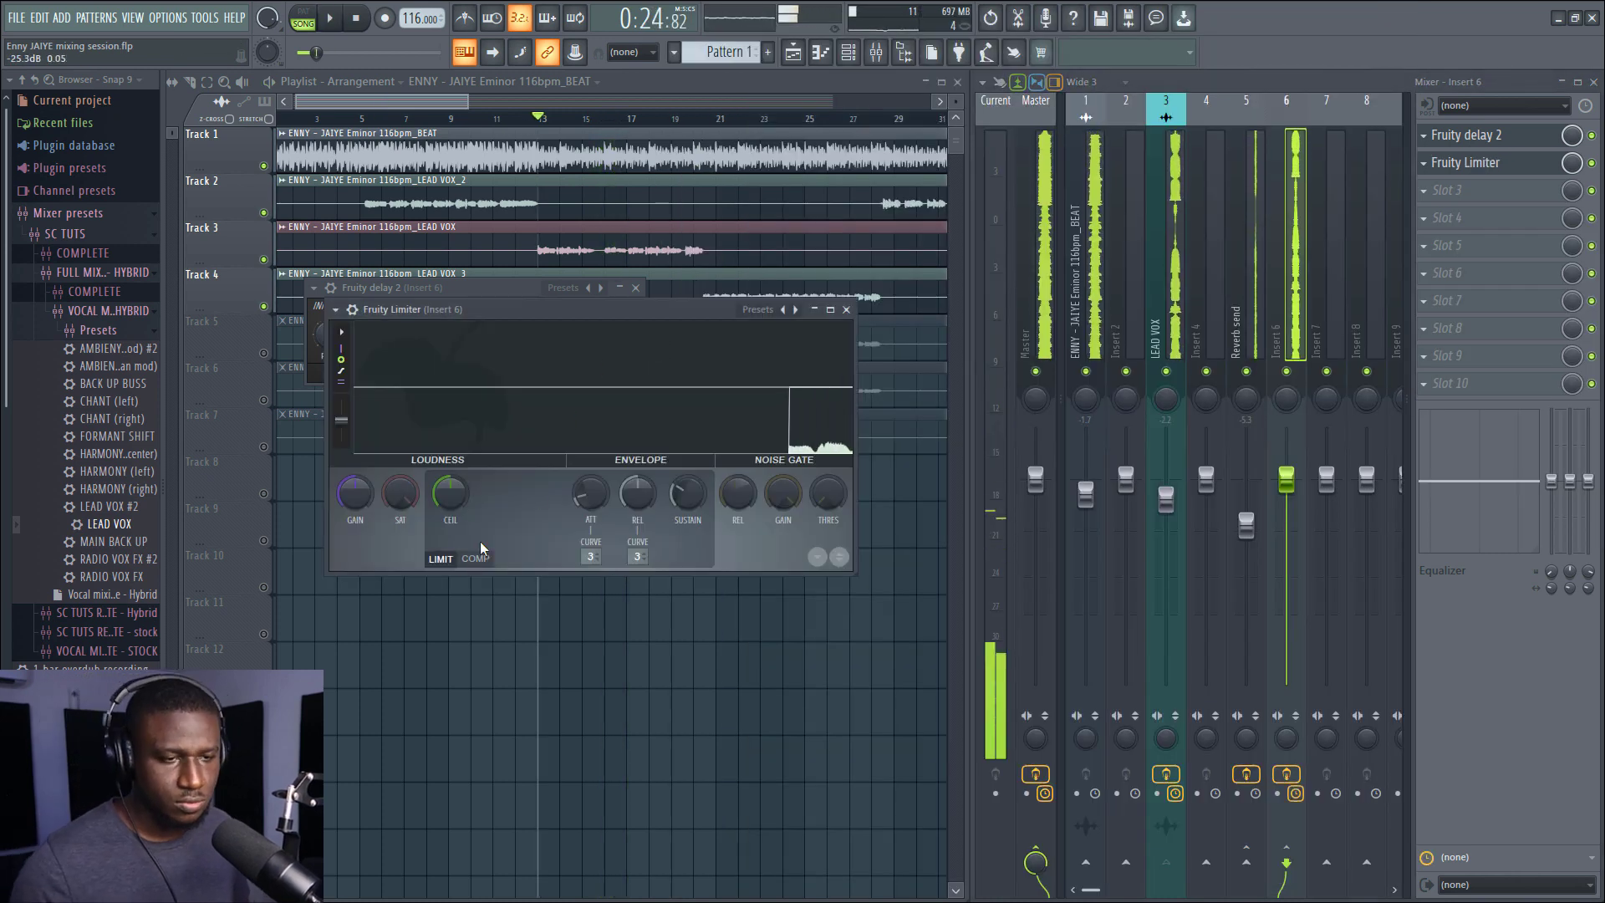
Put Fruity Limiter in compressor mode with LEAD VOX as sidechain input, lower the threshold and set the knee to 14%.
left_click(489, 560)
left_click(638, 557)
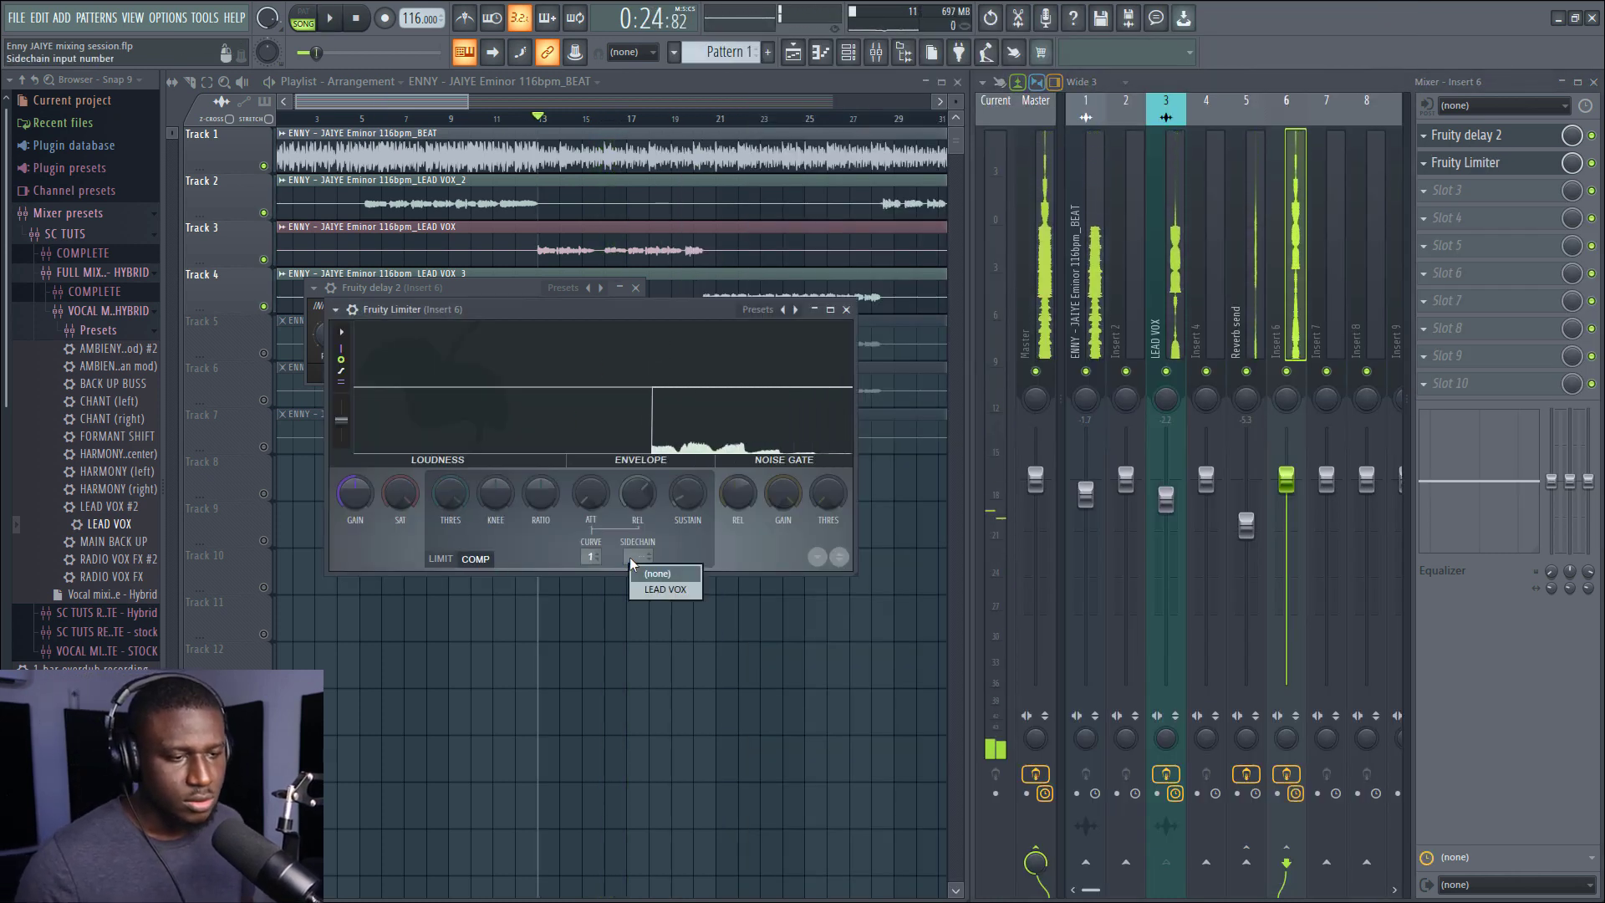
left_click(657, 590)
left_click_drag(449, 493, 450, 537)
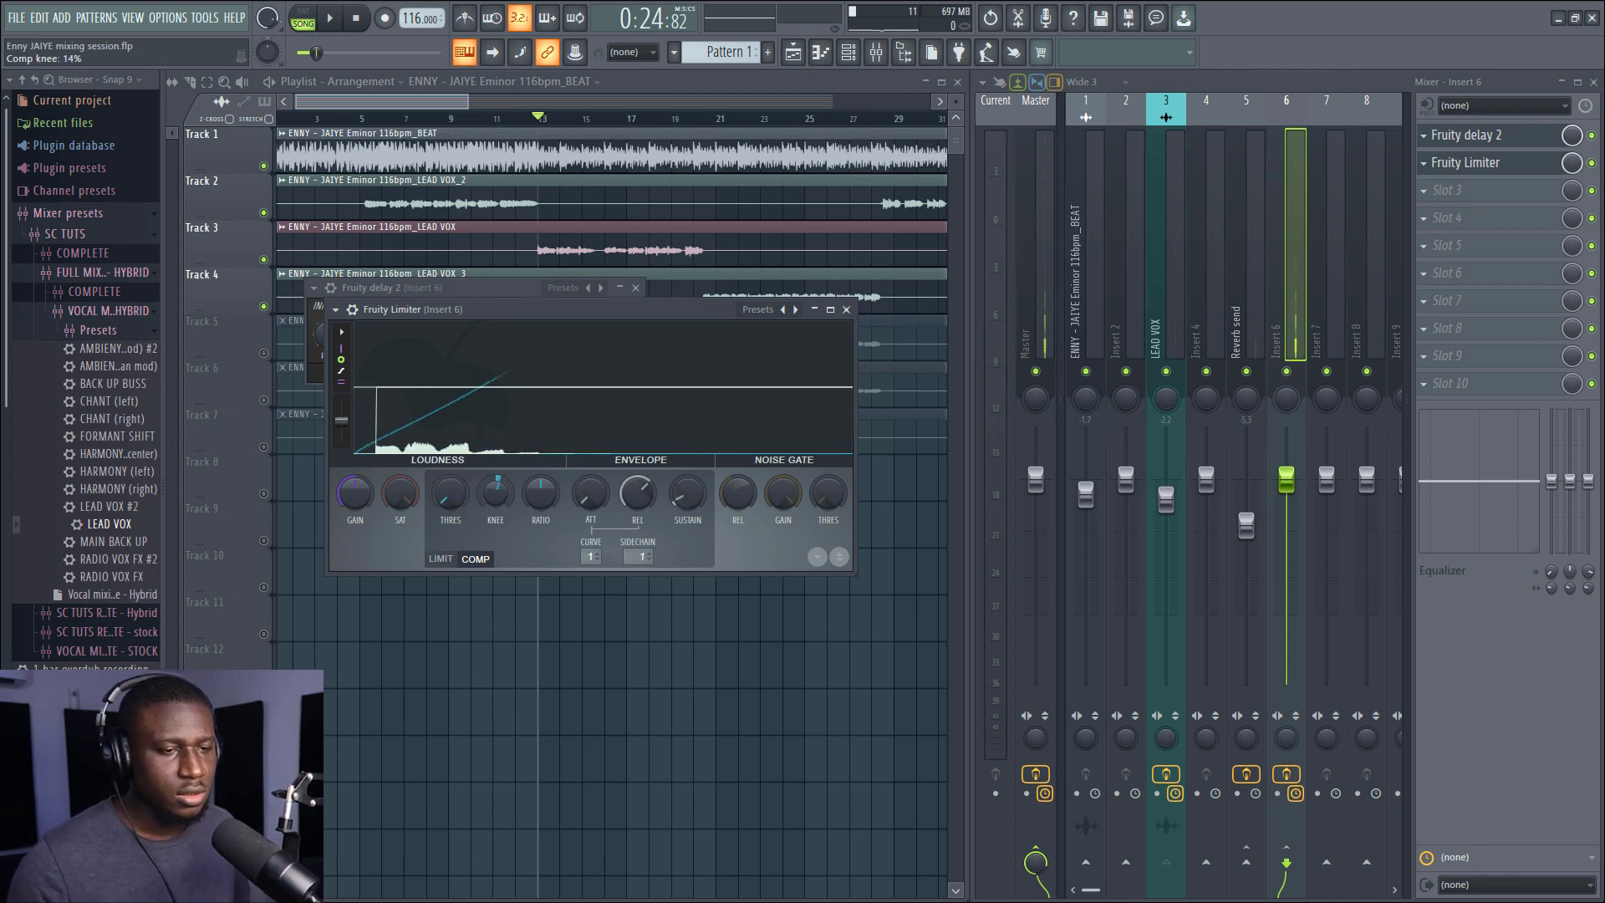
Replay the vocal with the sidechained delay and check the LEAD VOX send level to Insert 6.
key("space")
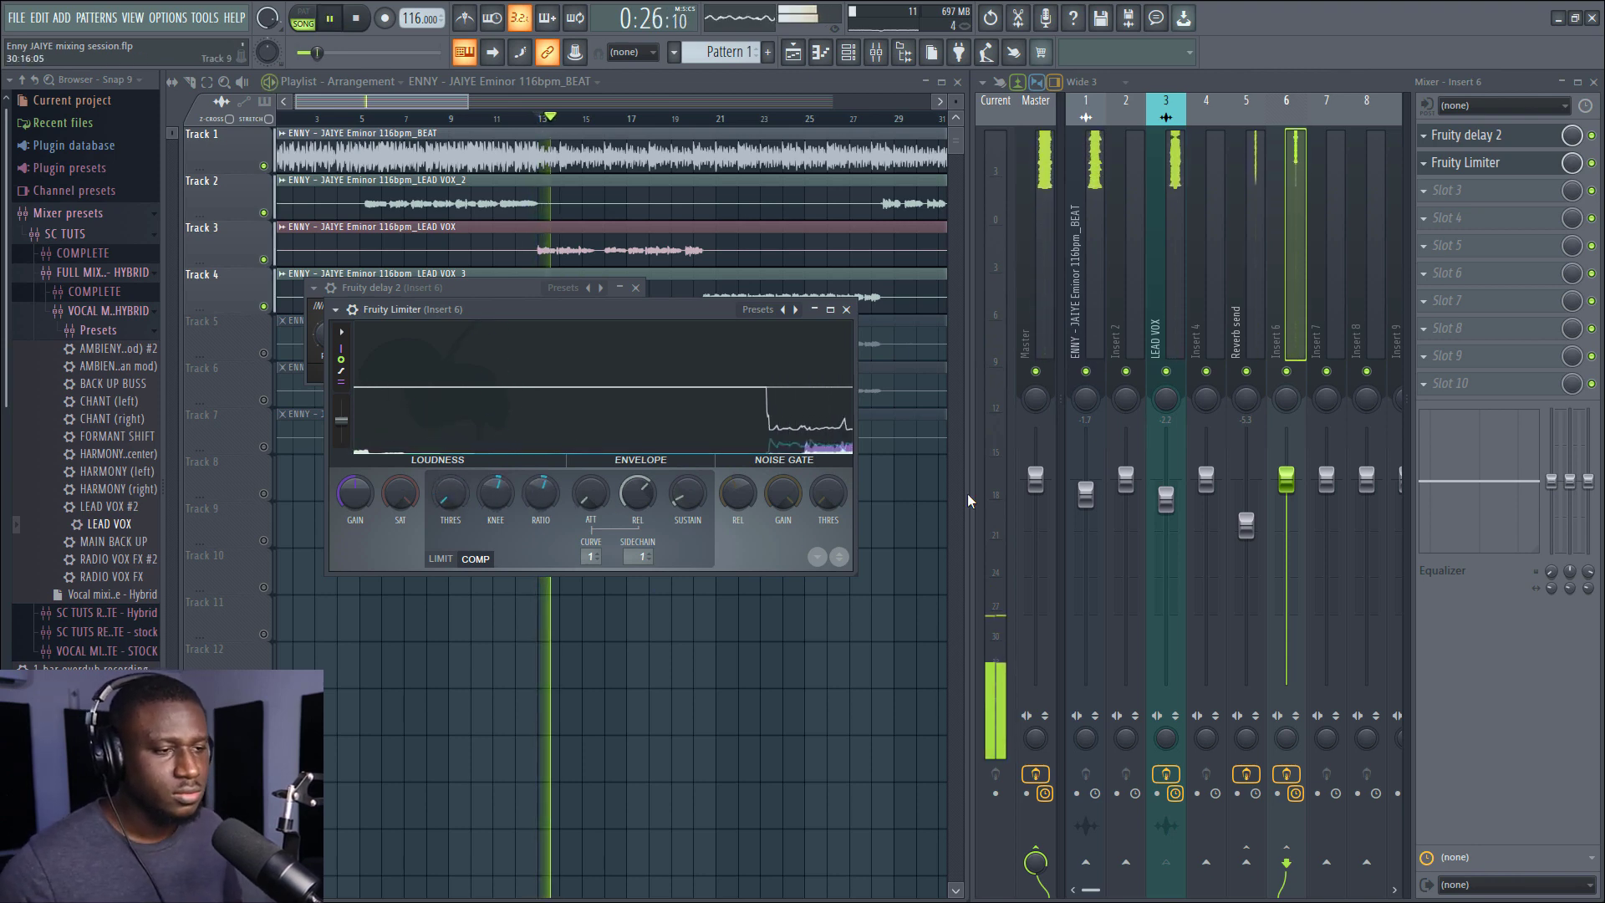
key("Left")
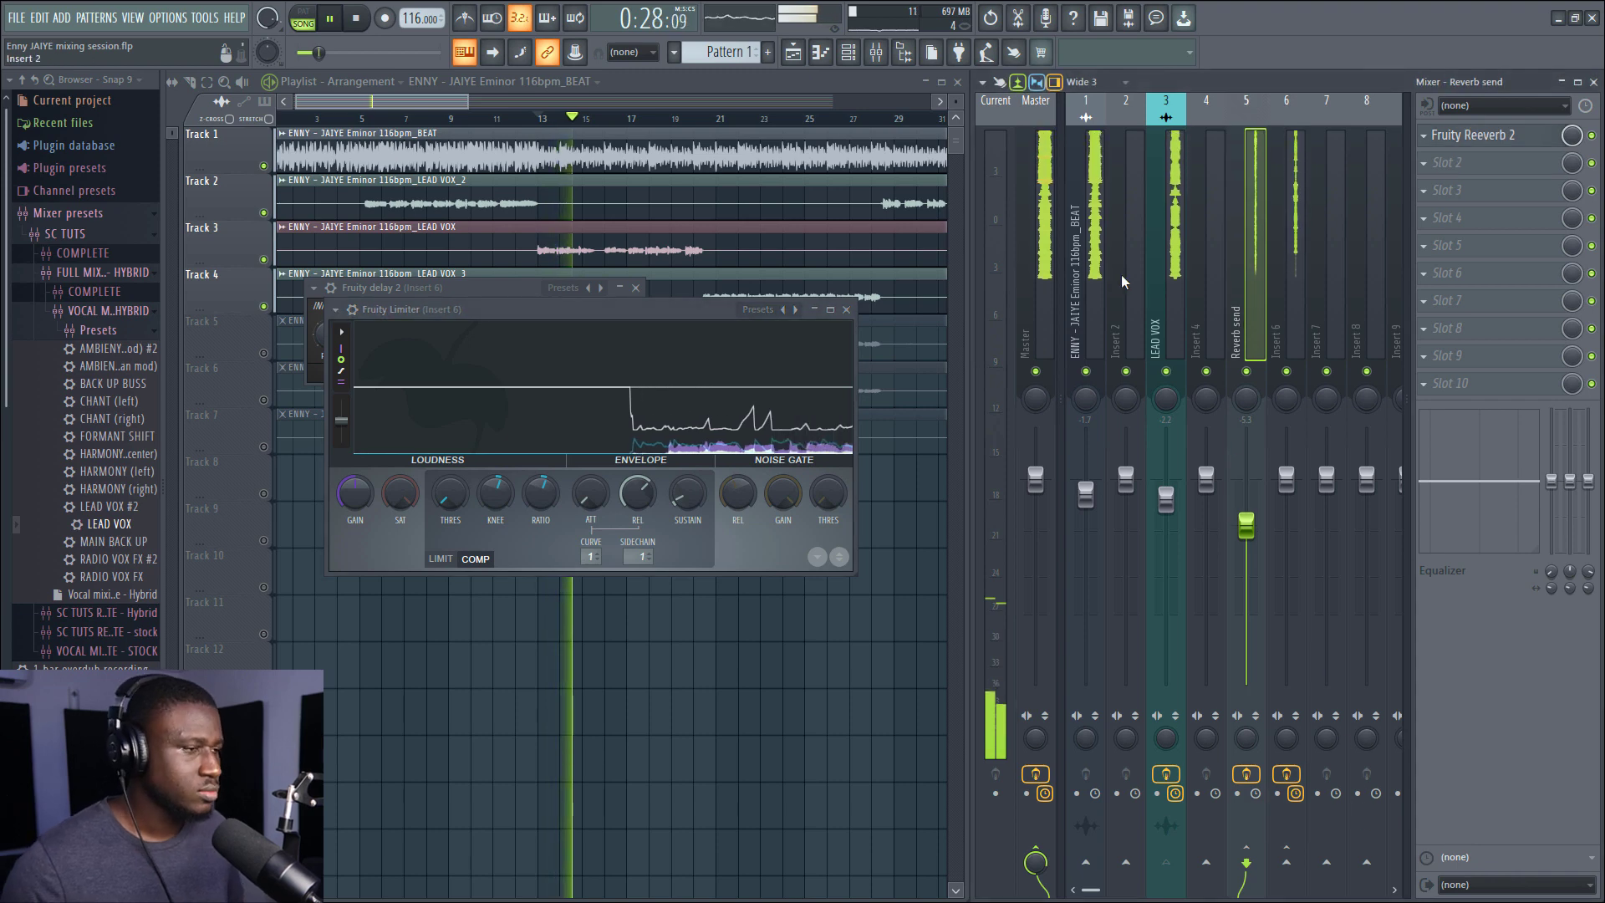
key("Left")
key("Left")
key("space")
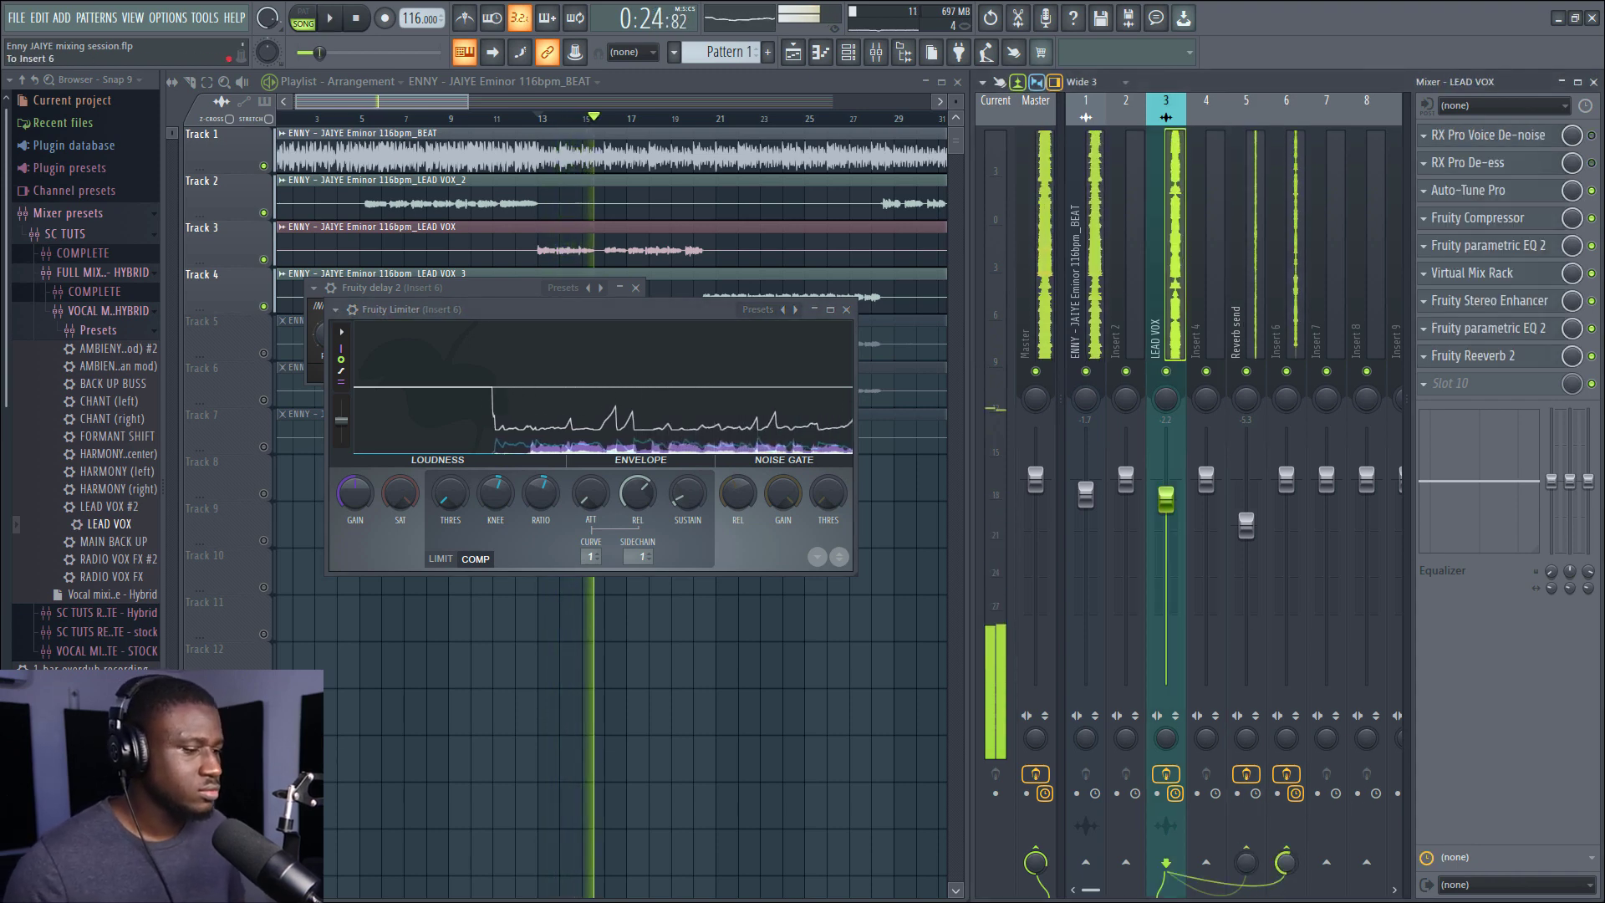
key("space")
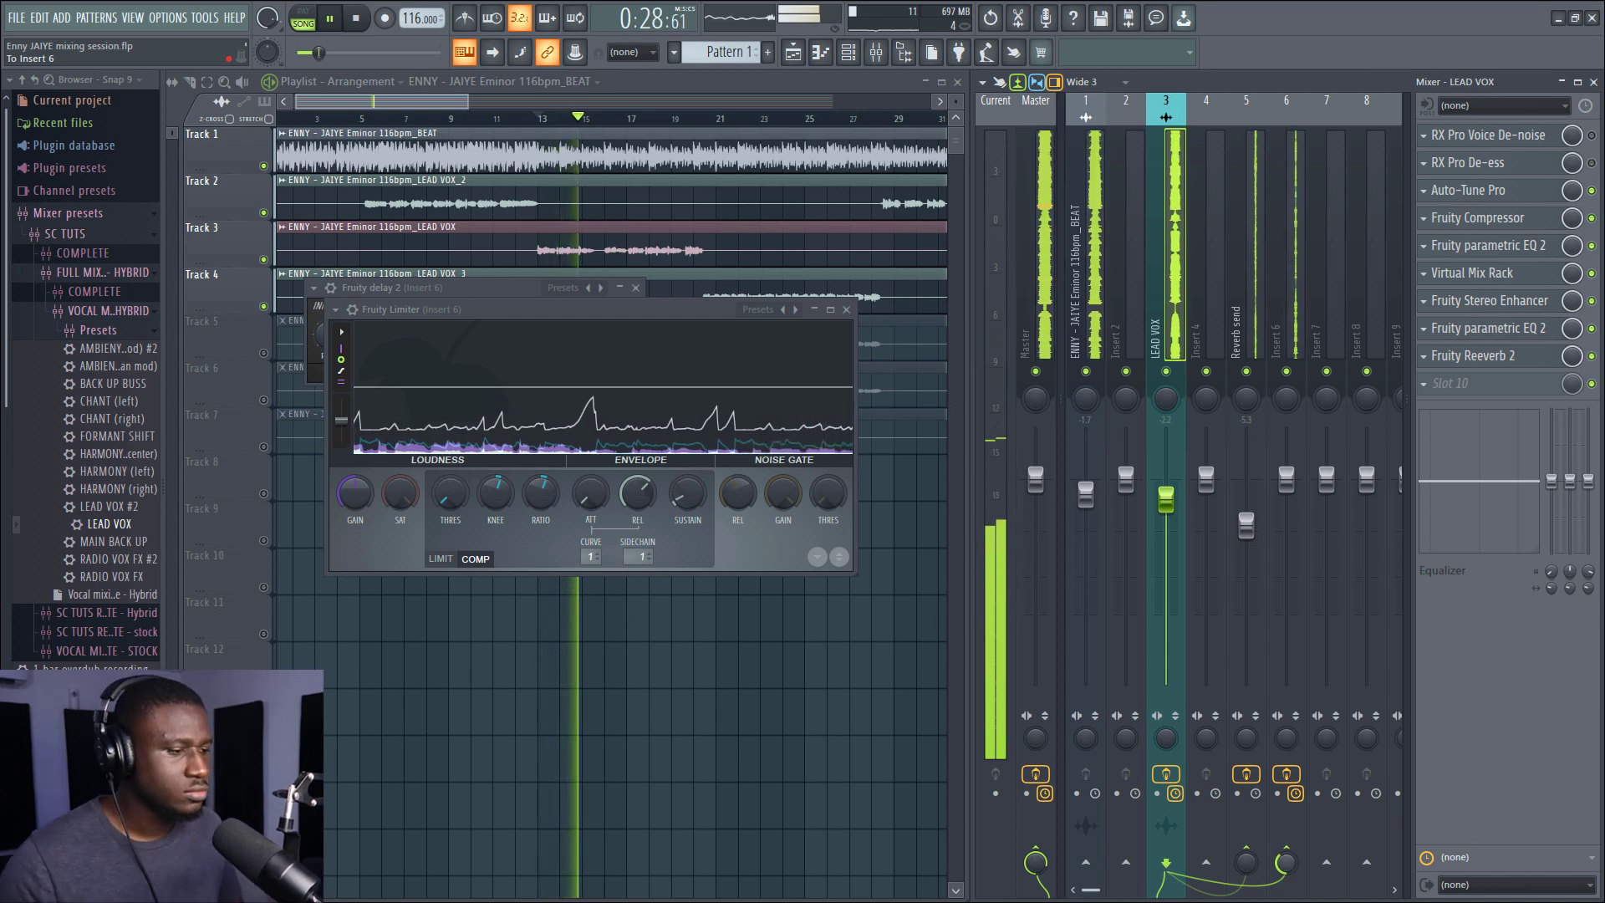
Close the Fruity Limiter and Fruity delay 2 windows during playback.
left_click(852, 318)
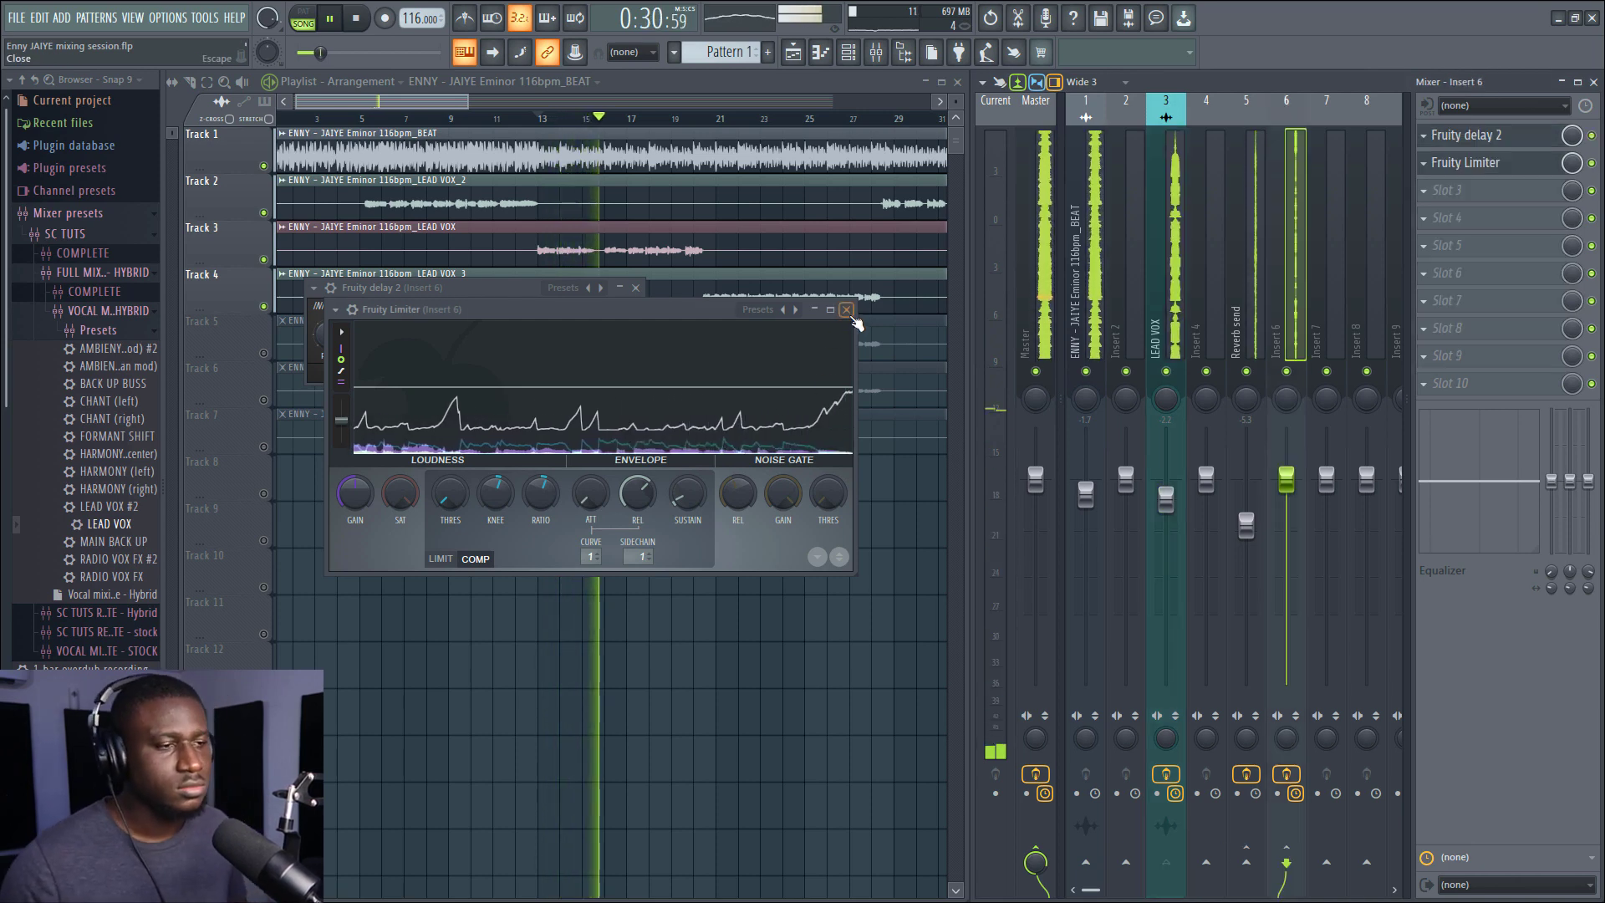
left_click(847, 310)
left_click(635, 288)
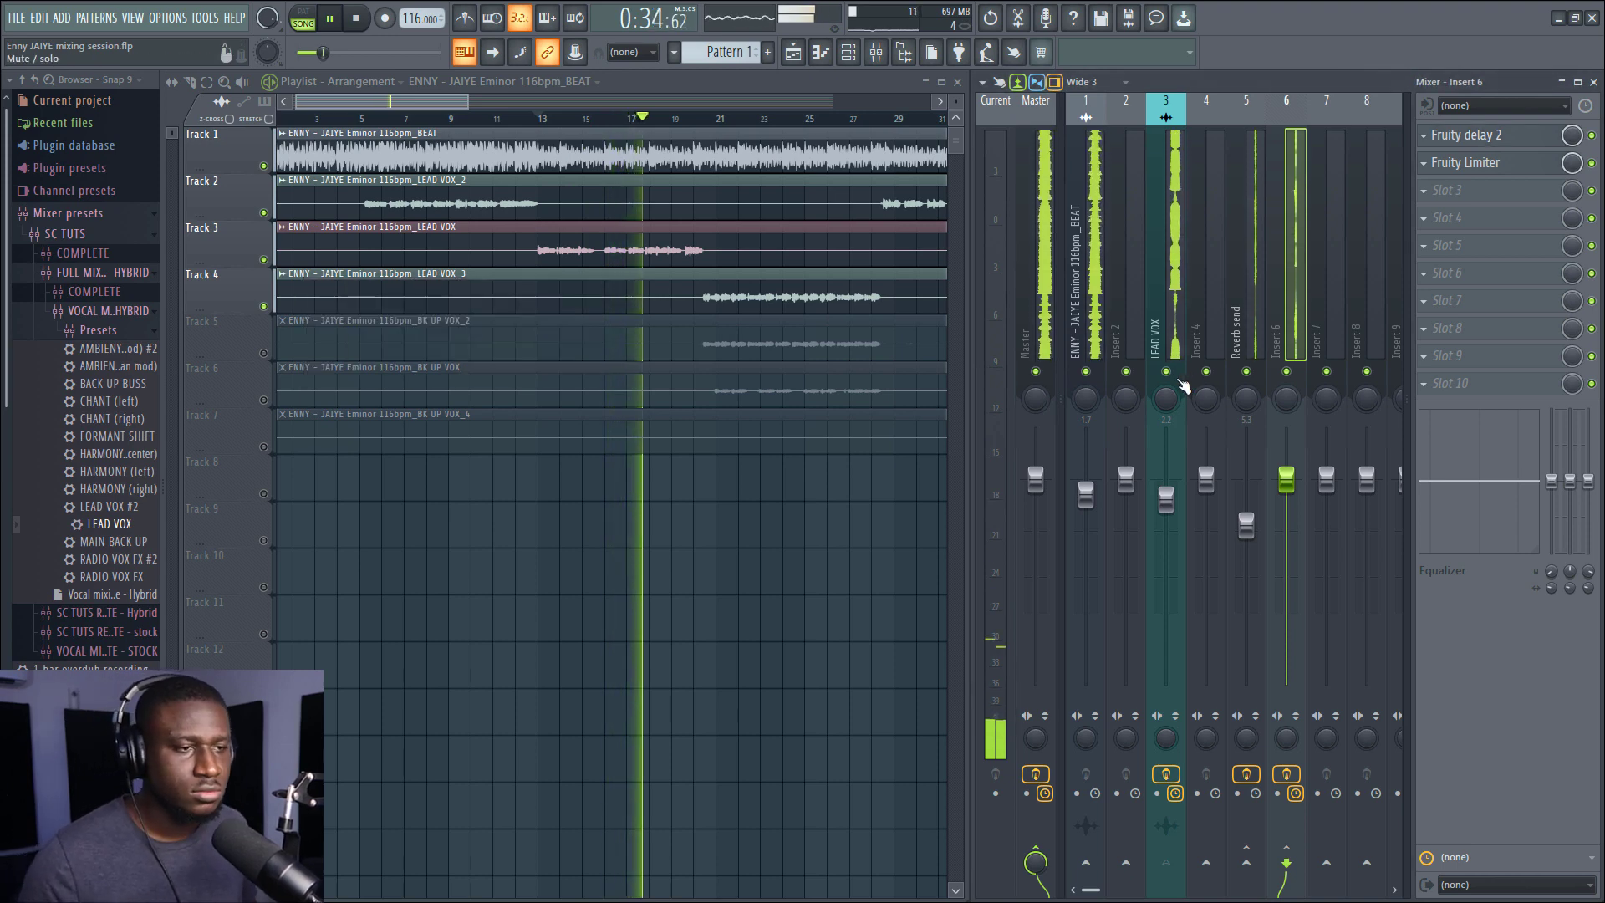
left_click(1179, 389)
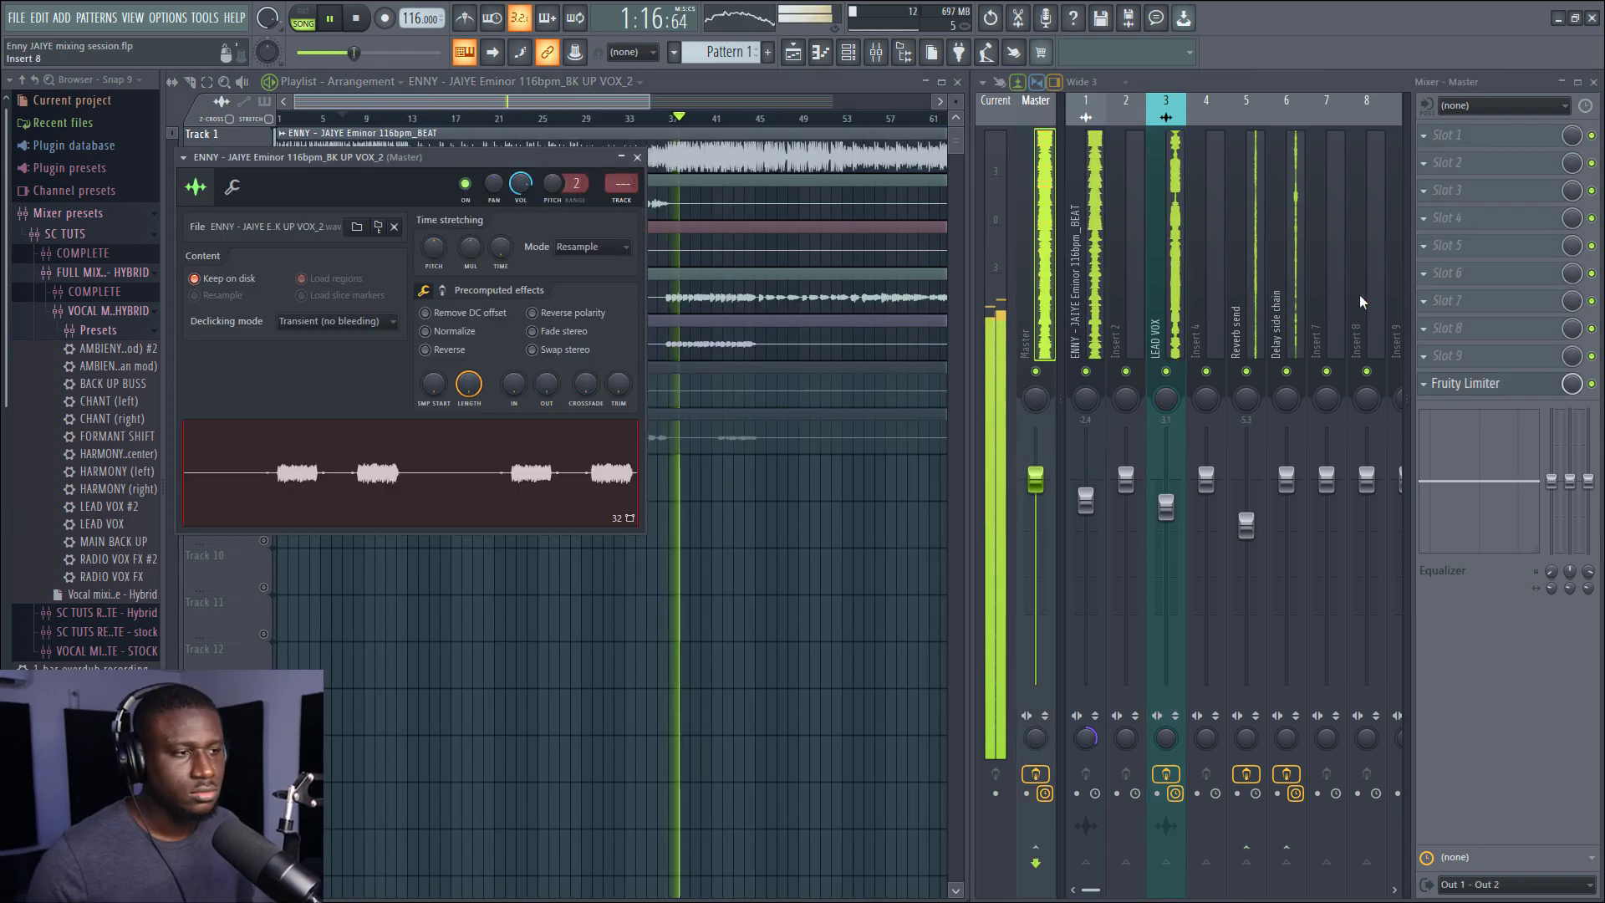
Route the BK UP VOX_2 channel to mixer Insert 8.
scroll(1289, 322, "down", 3)
left_click(1254, 326)
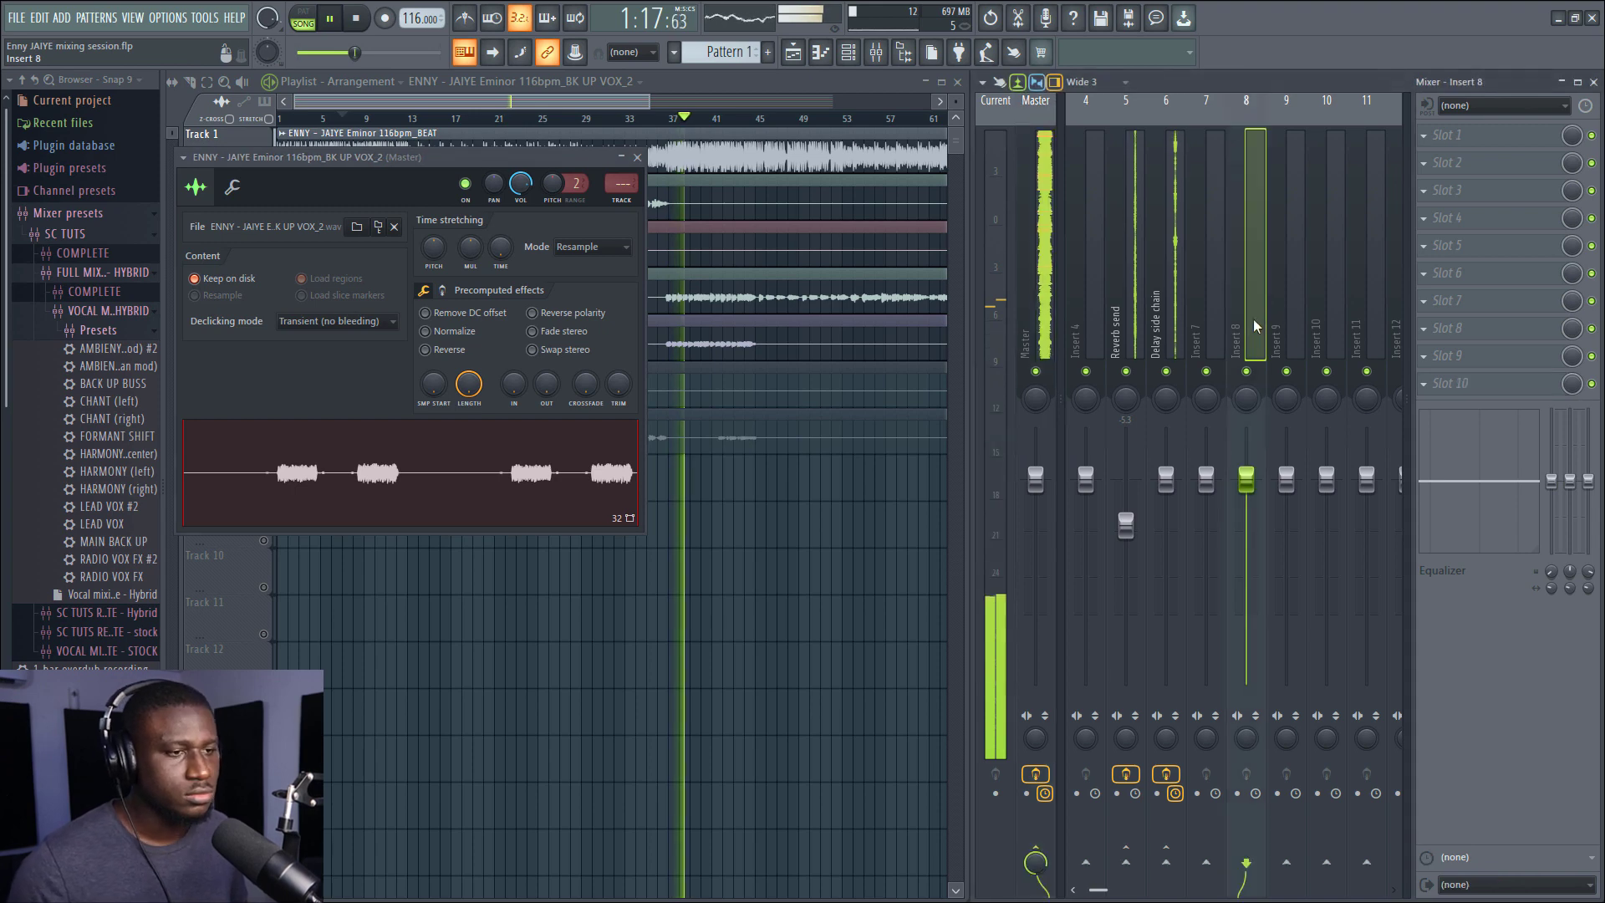
key("ctrl+l")
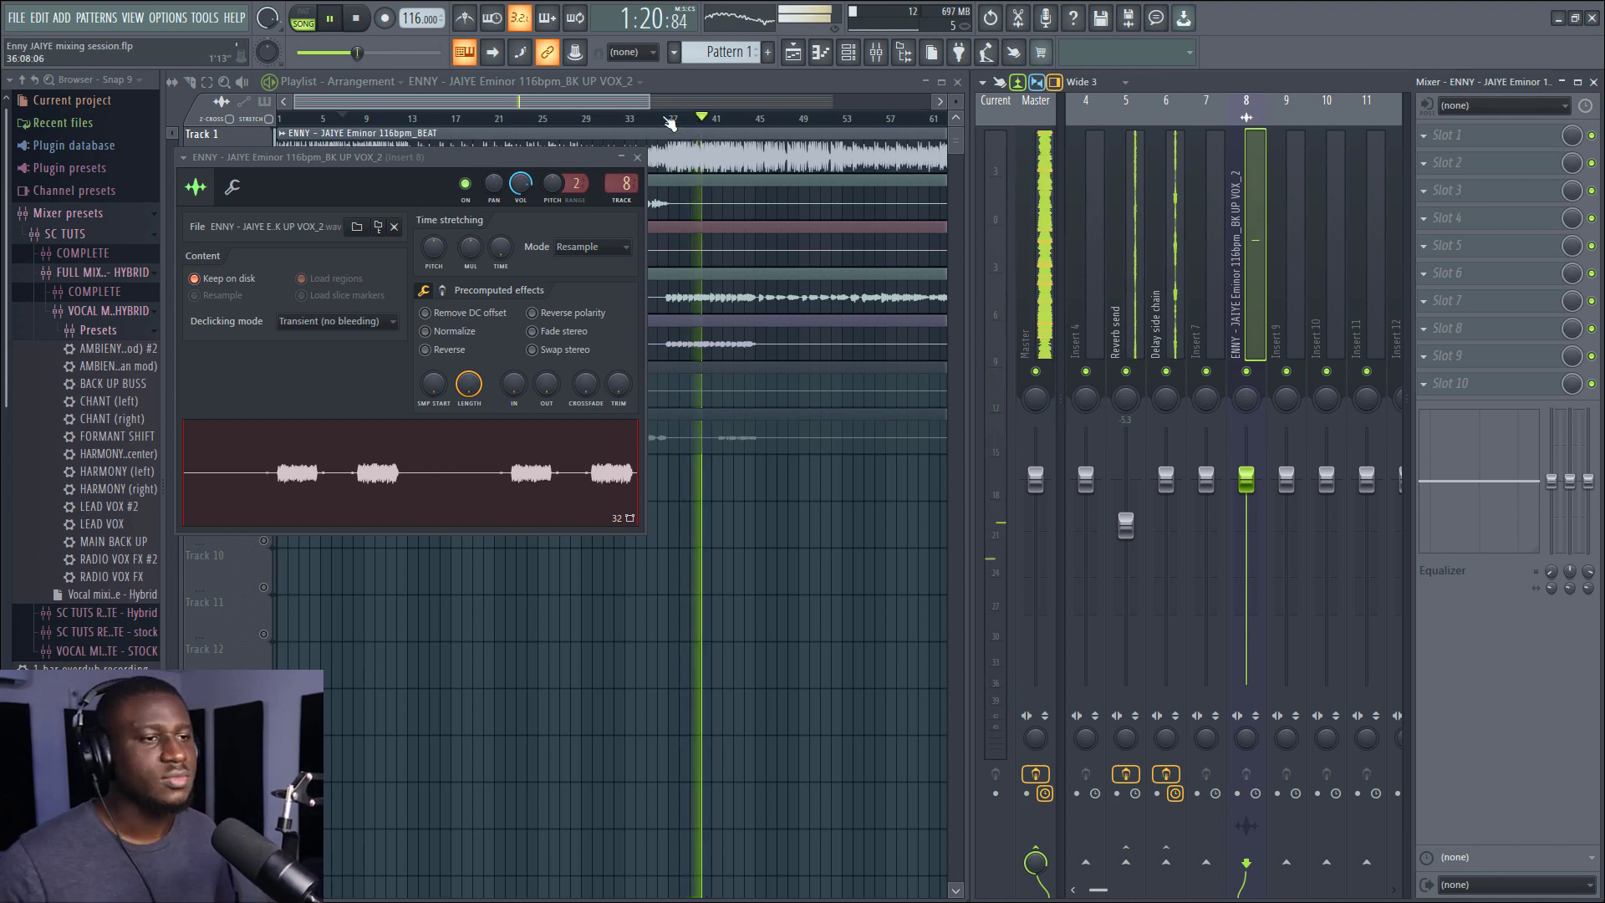
Replay the section from about bar 37 and lower the Insert 8 backup vocal fader to about -1.9 dB.
left_click(662, 120)
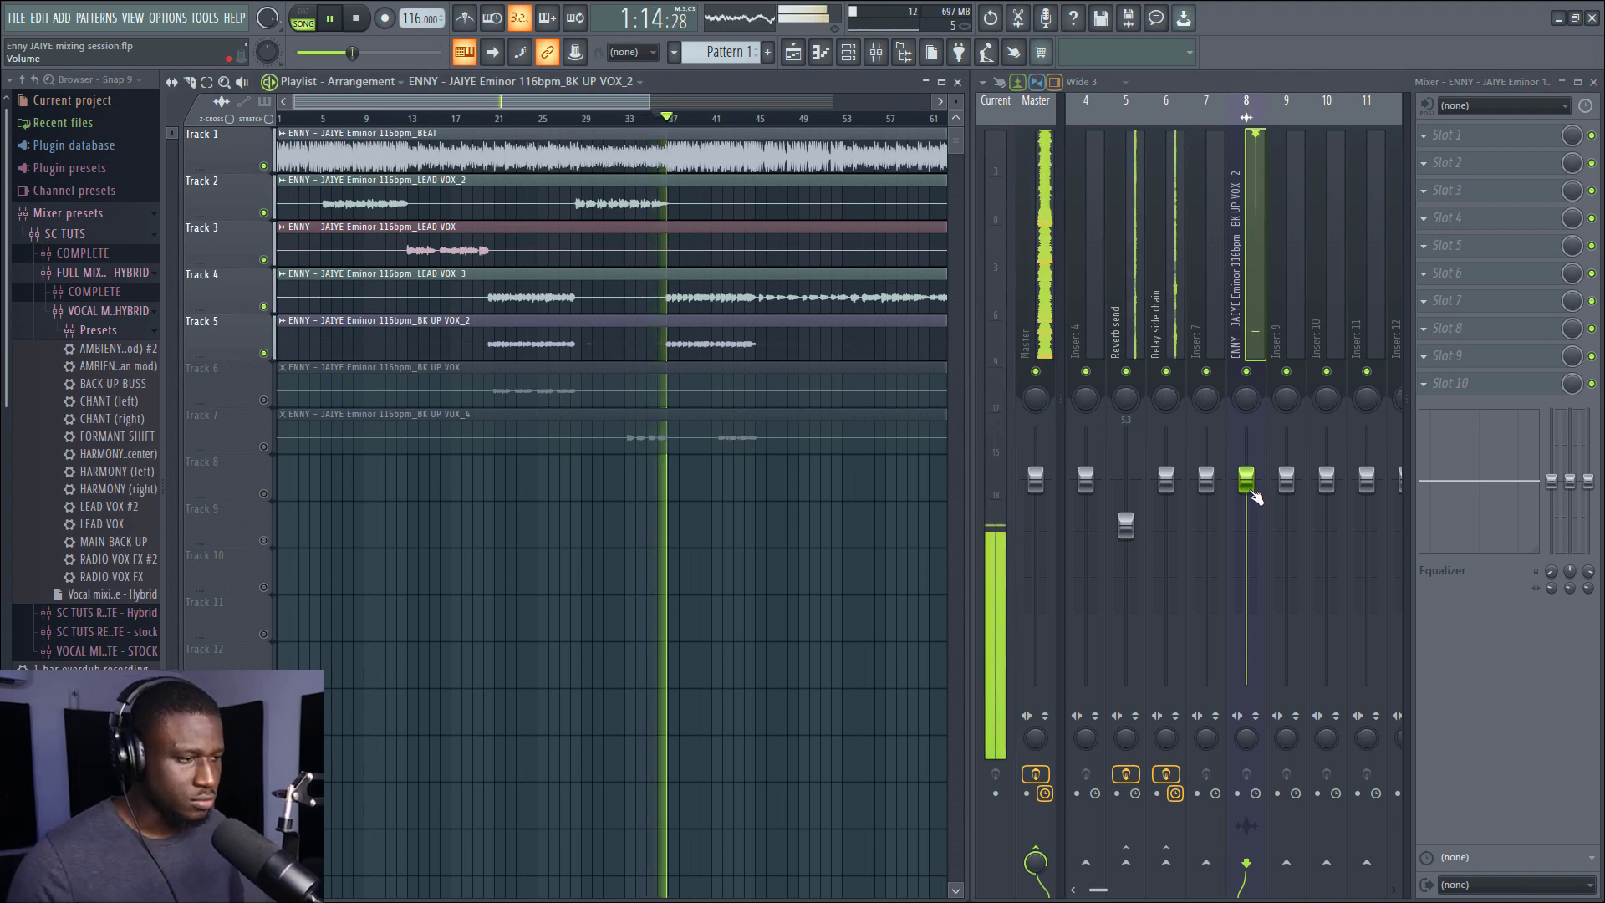
mouse_move(1254, 493)
left_mouse_down()
mouse_move(1247, 514)
mouse_move(1247, 496)
left_mouse_up()
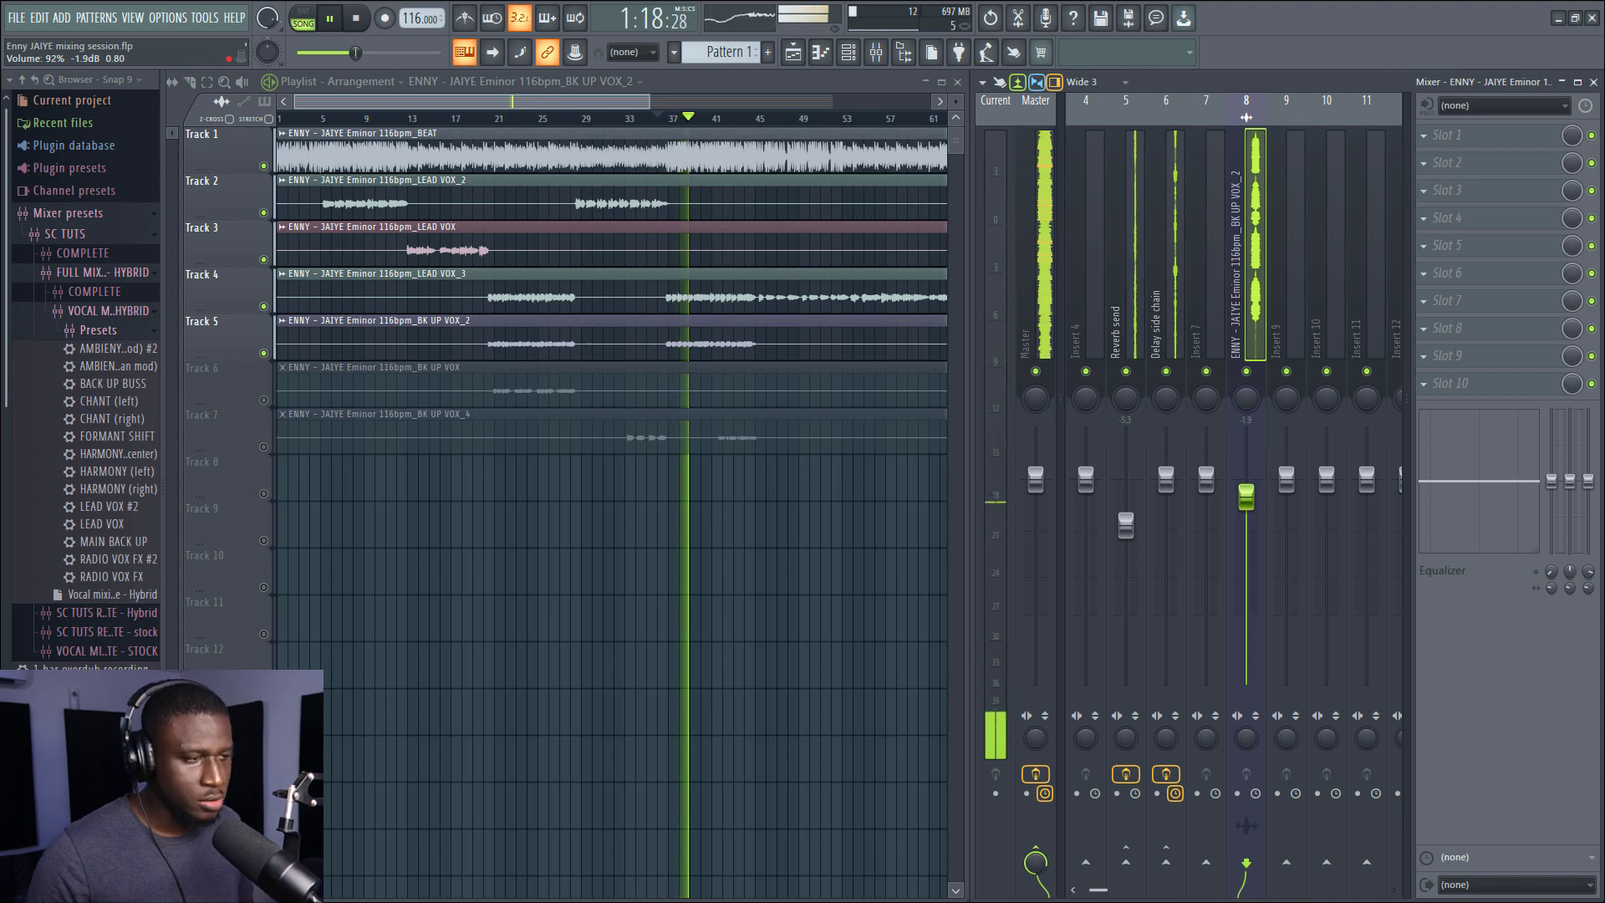
Load the CHANT (left) preset onto mixer Insert 8 and reset its panning to centre.
left_click_drag(92, 523, 115, 474)
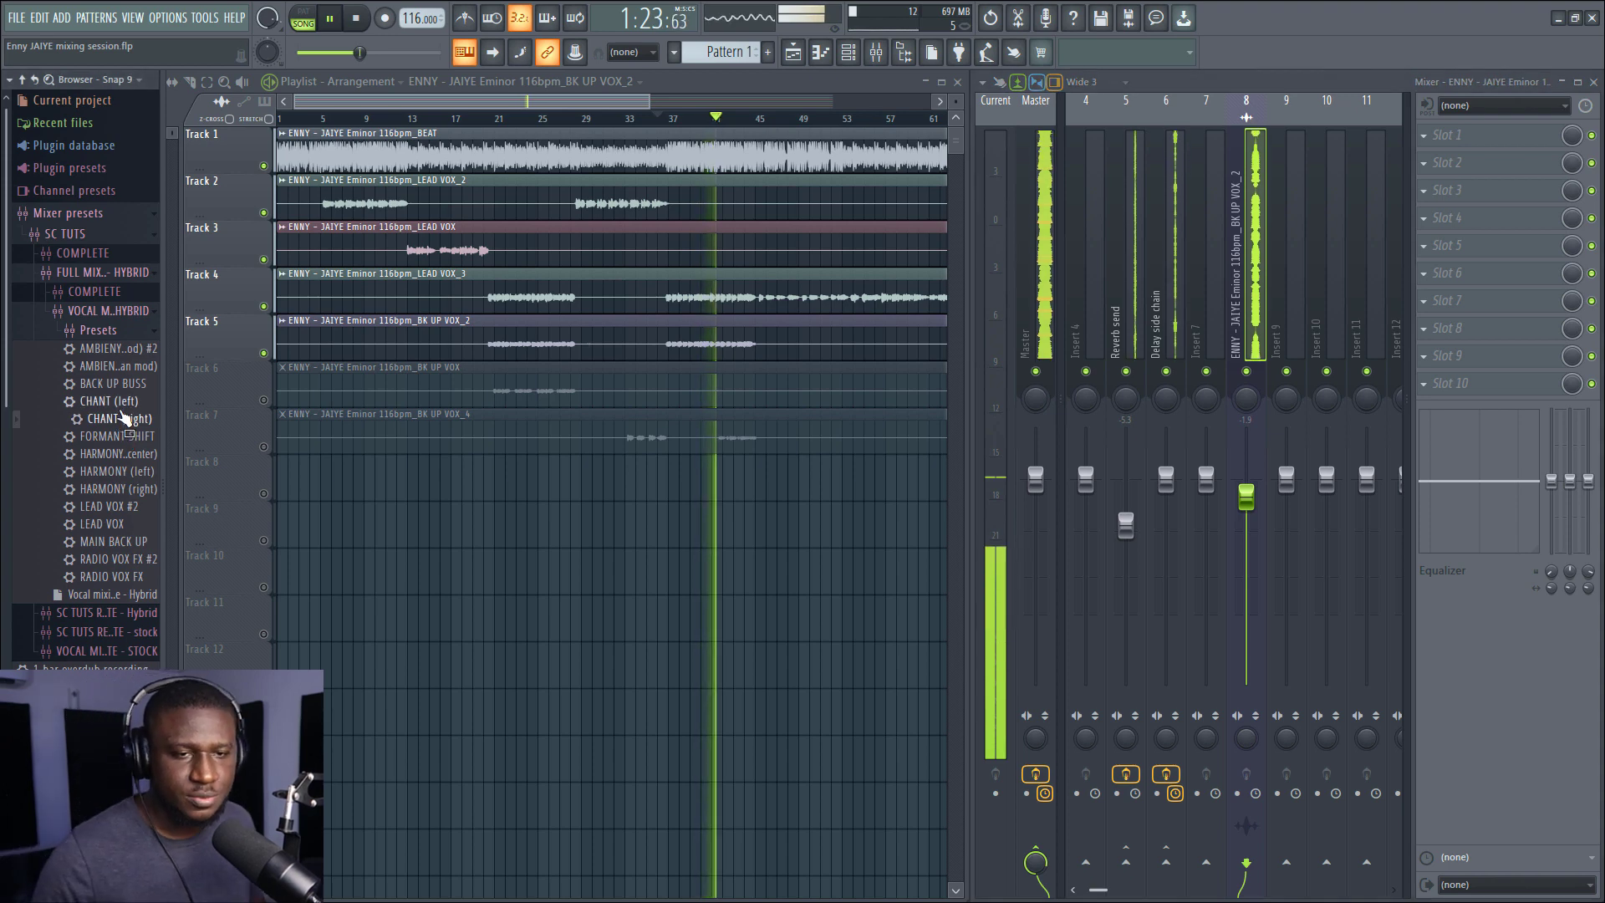
left_click_drag(113, 401, 1256, 308)
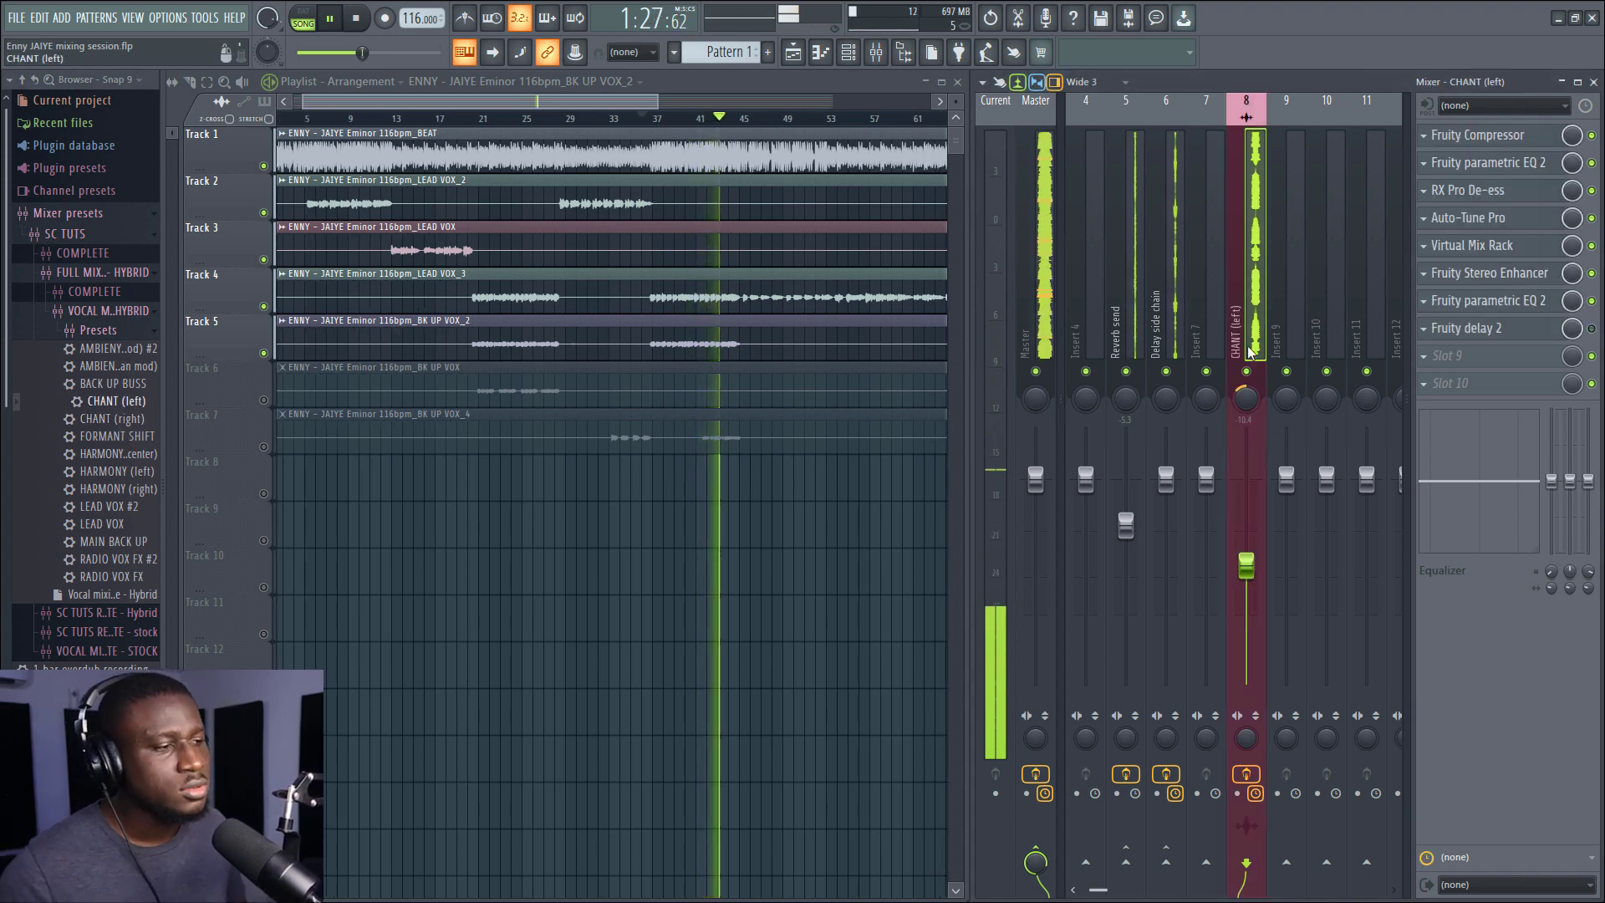
right_click(1244, 397)
left_click(1287, 555)
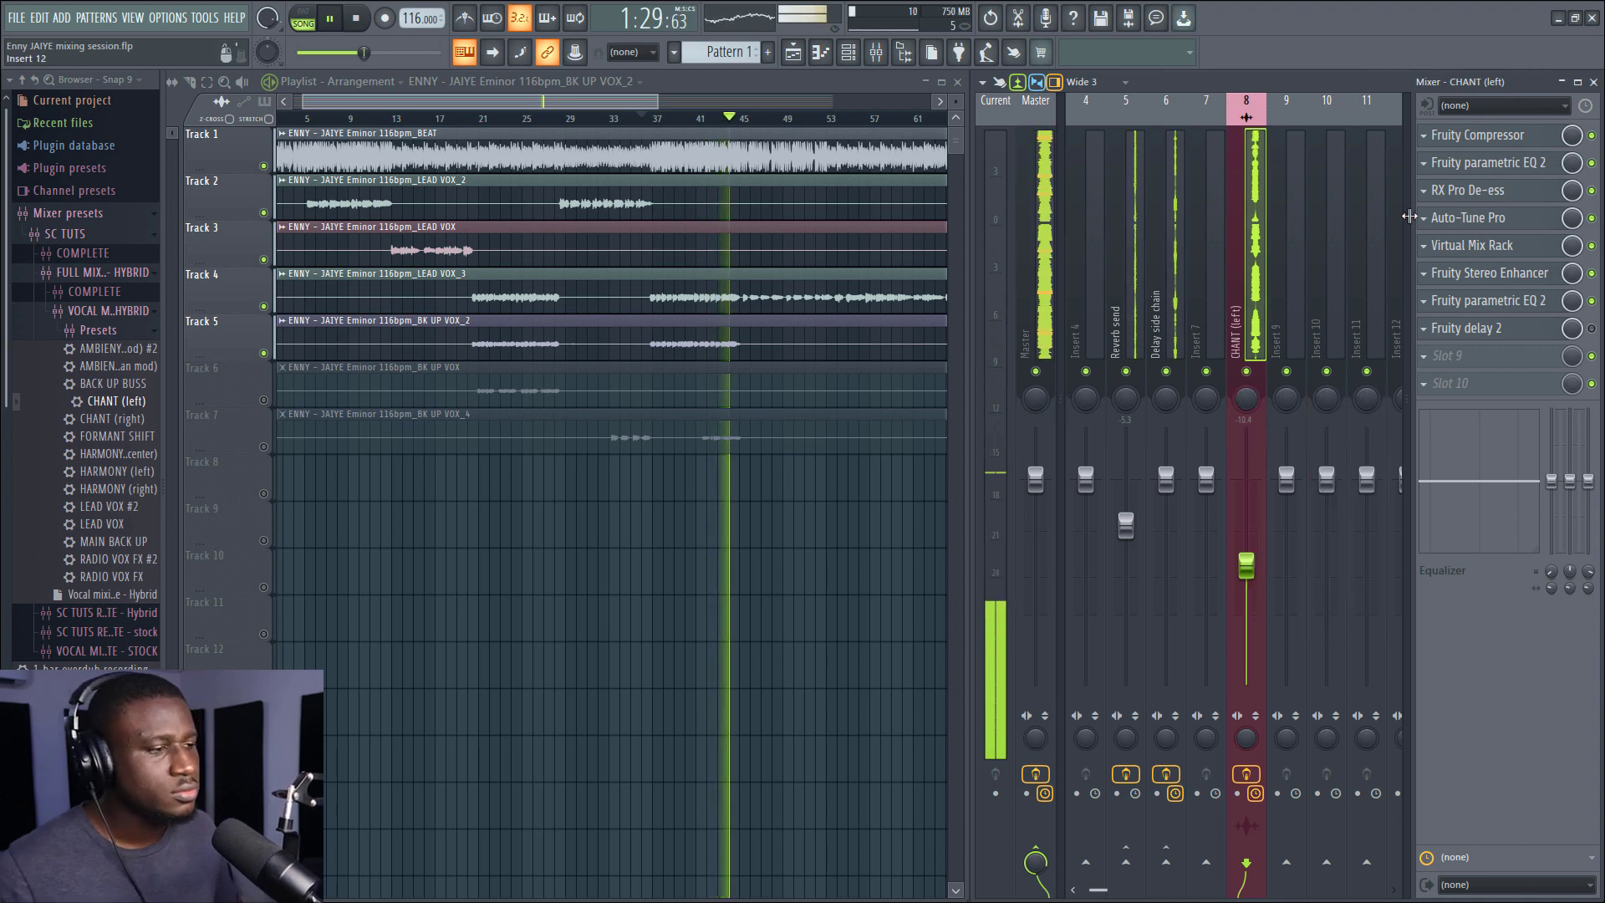
Set Auto-Tune Pro on CHANT (left) to the key of E with a minor scale, replay, and close the plugin.
left_click(1476, 219)
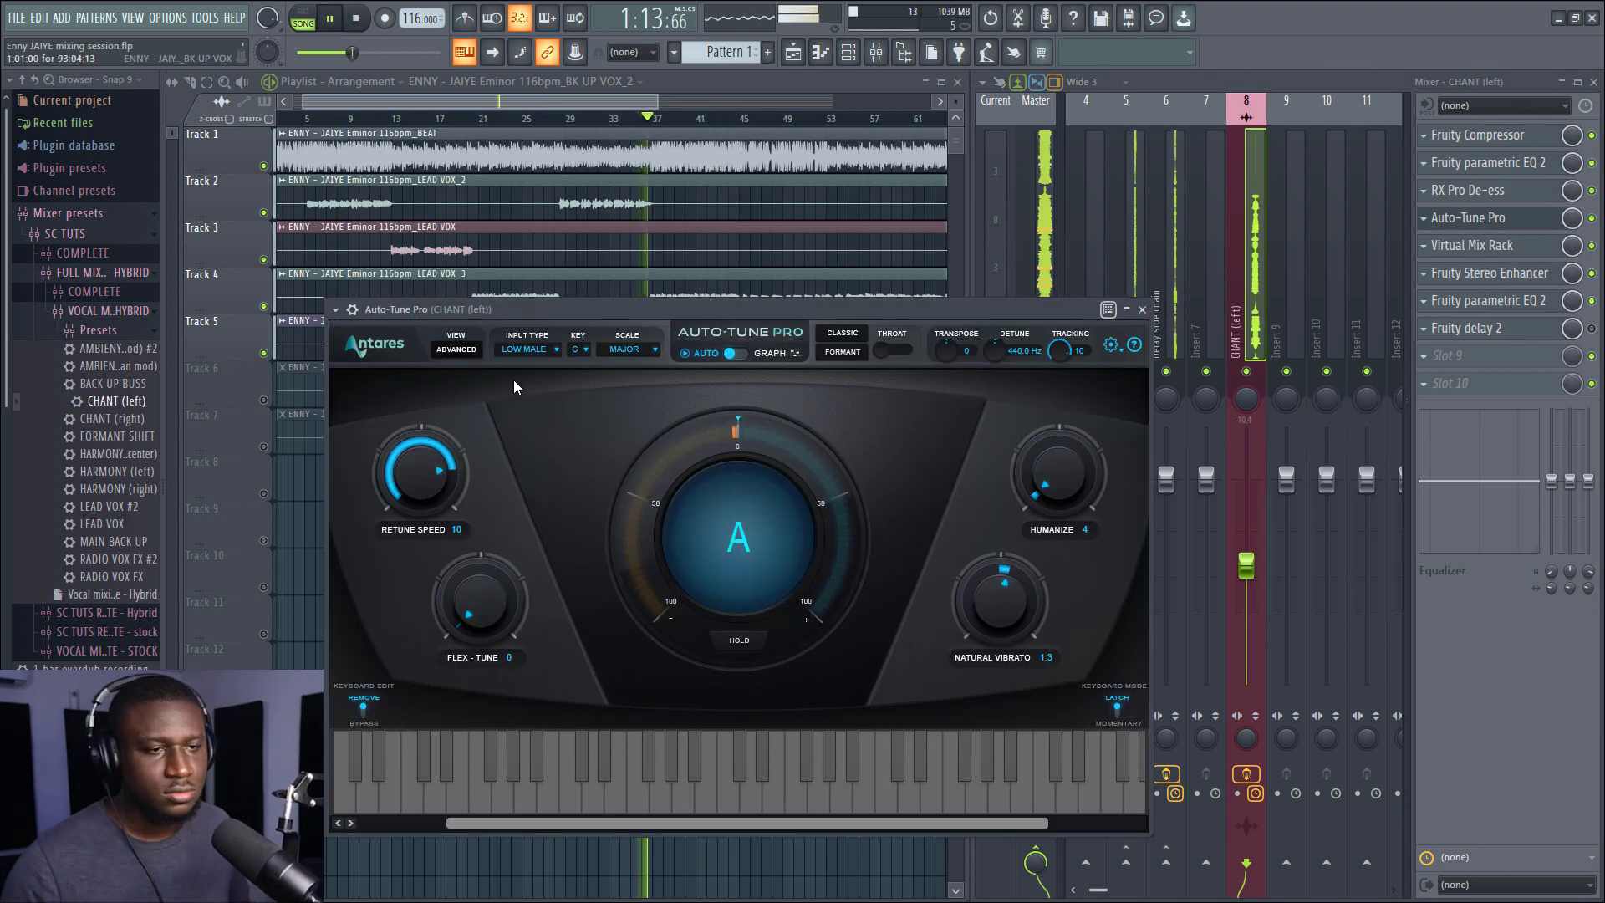
key("space")
left_click(579, 349)
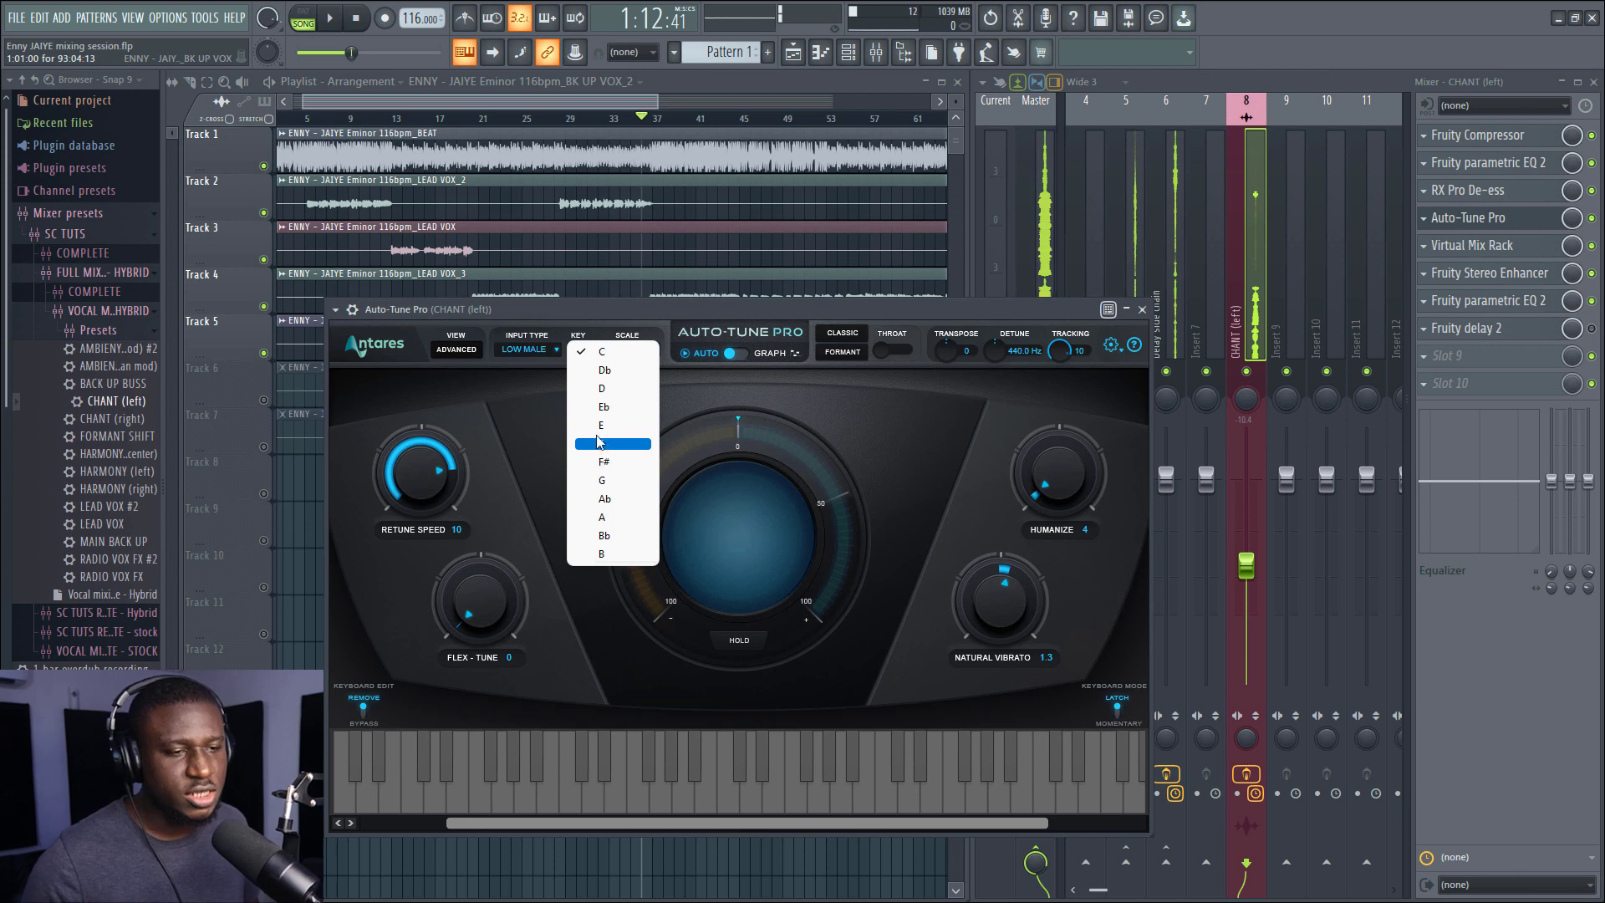
left_click(601, 425)
left_click(628, 354)
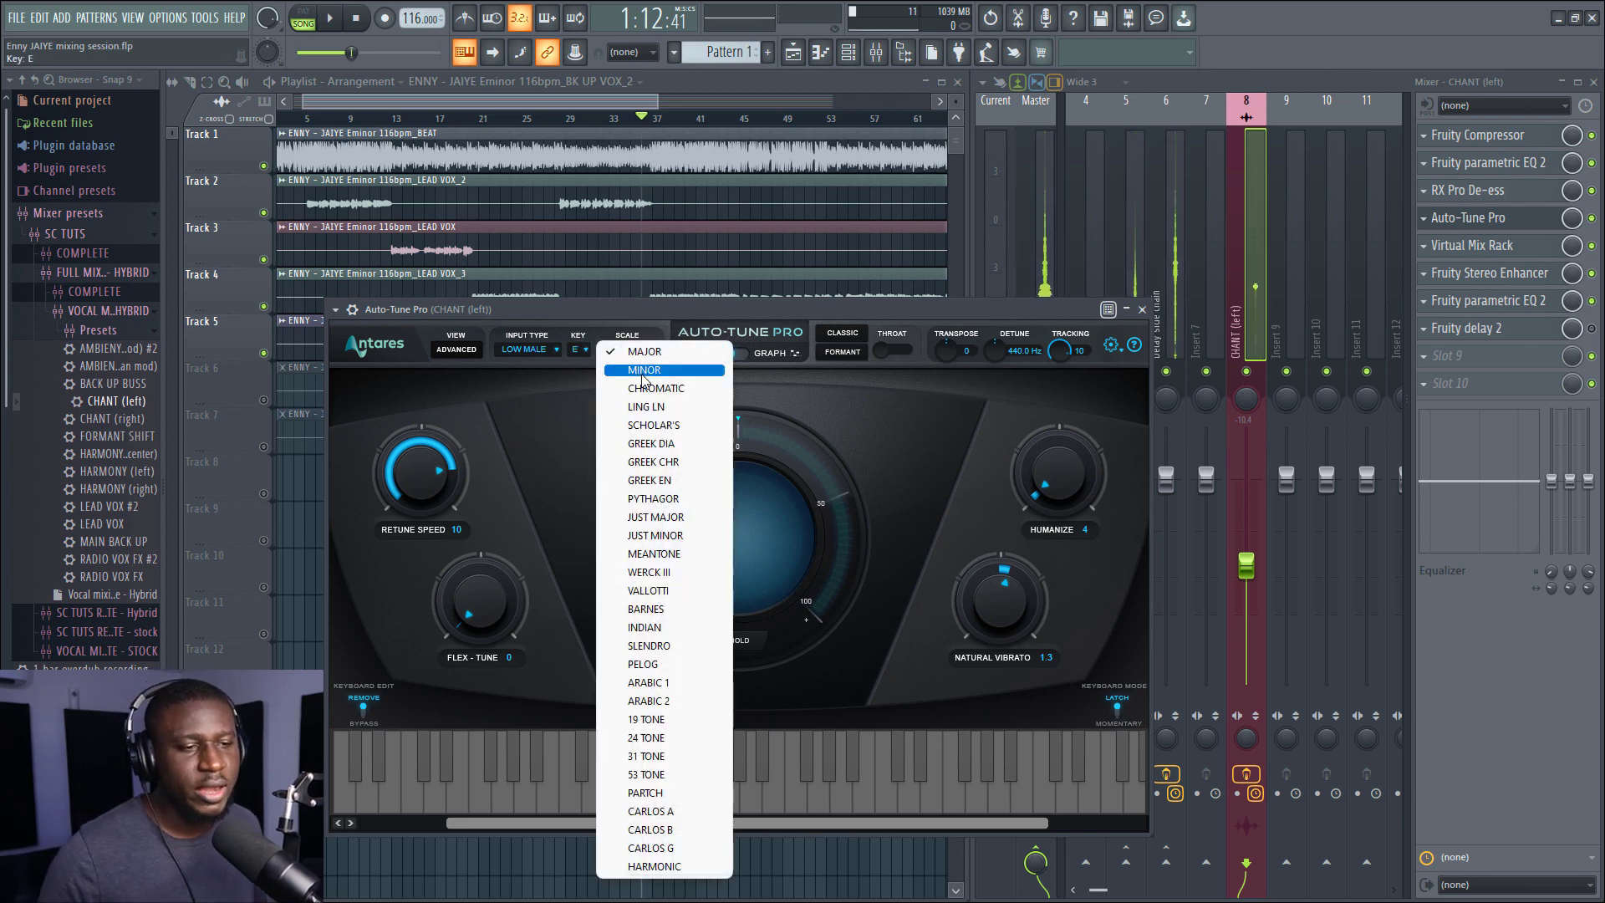
left_click(643, 371)
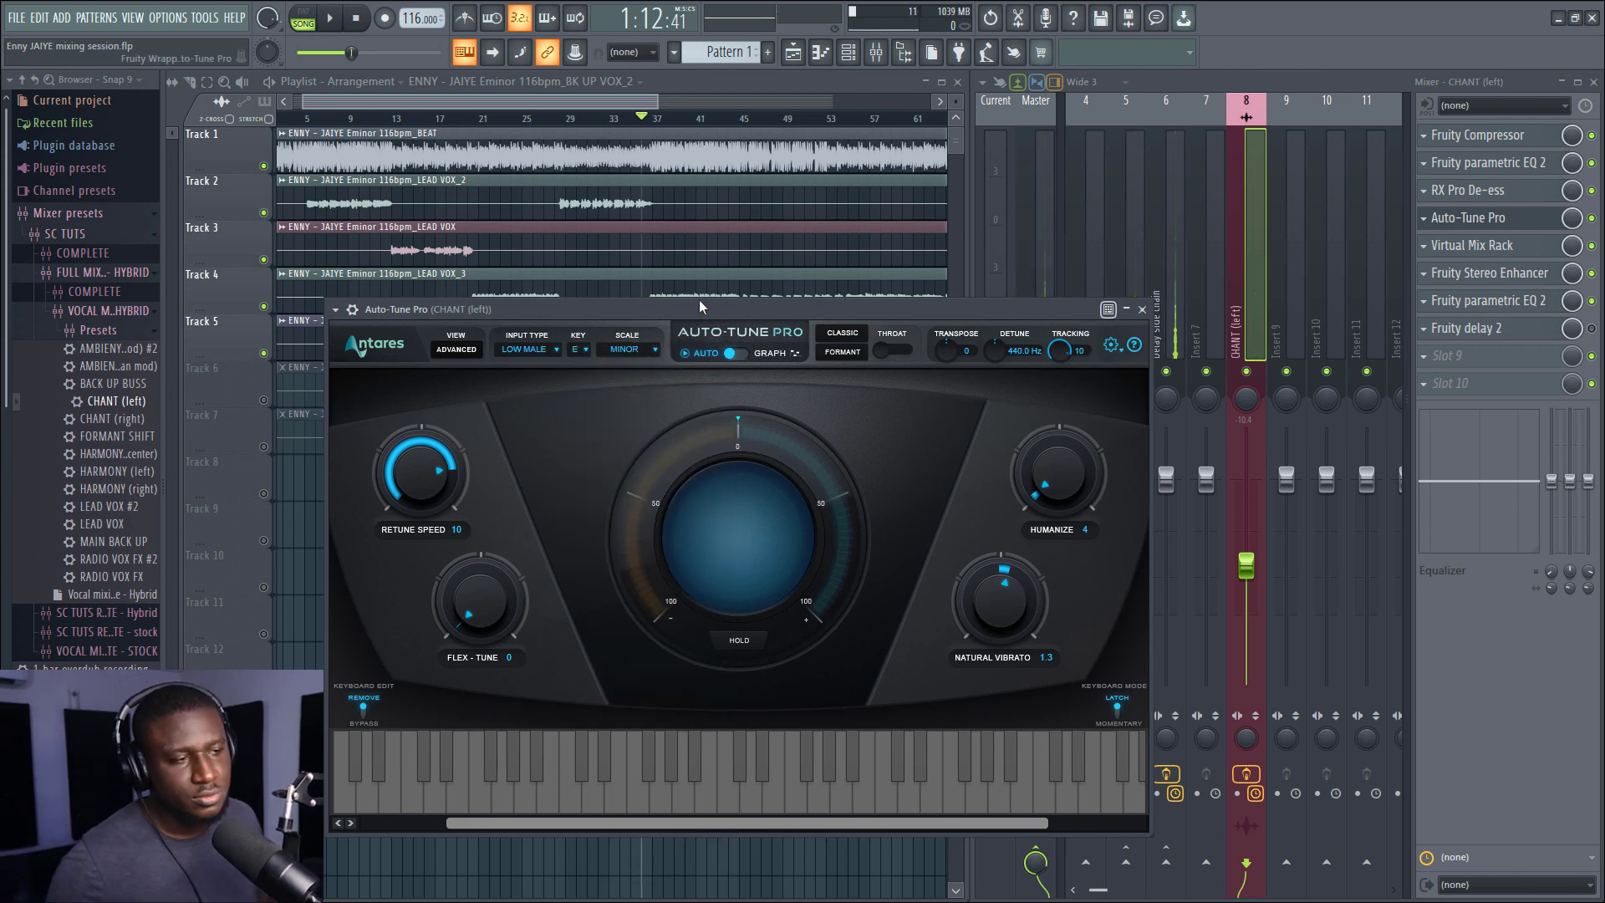
key("space")
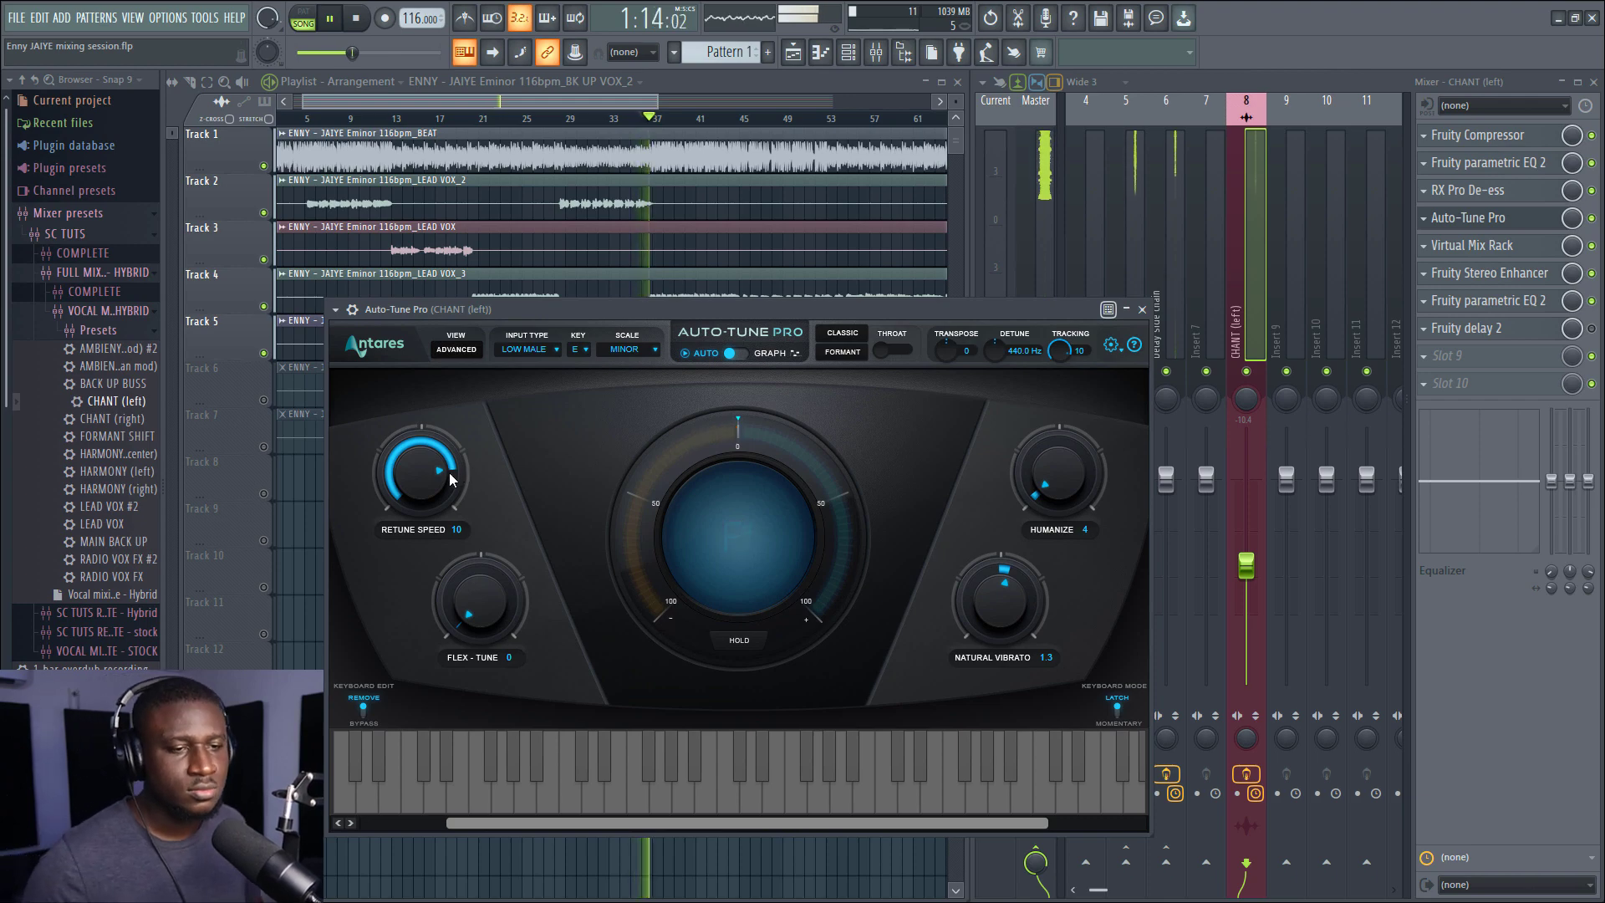
left_click(1141, 310)
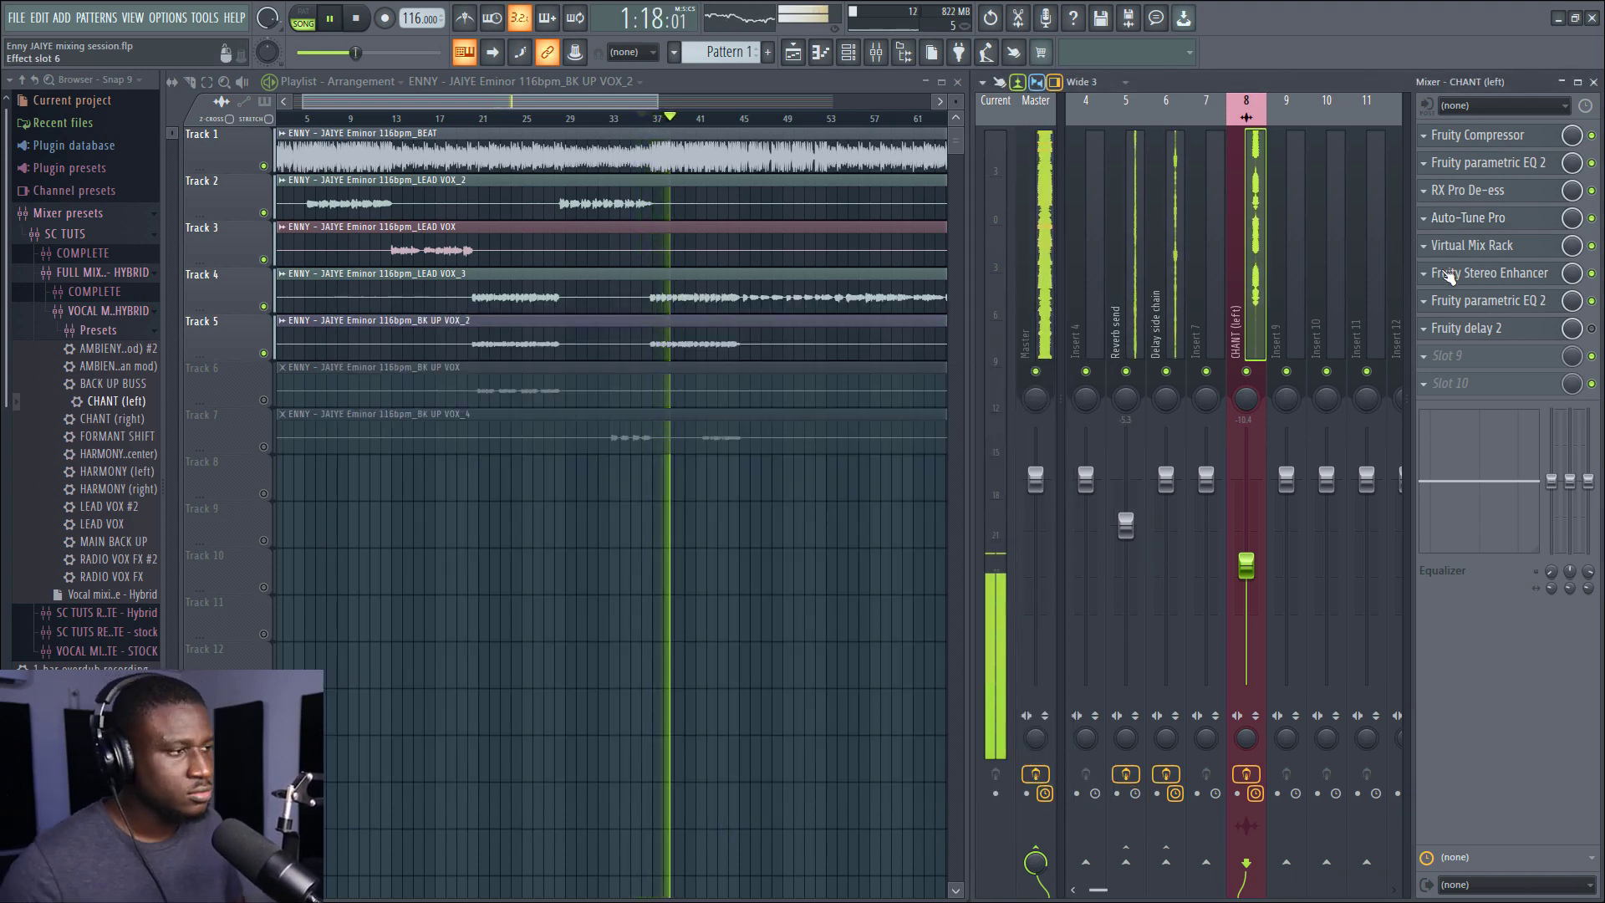
In the second Fruity parametric EQ 2 on CHANT (left), lower the high-pass to 130 Hz and ease the band 6 cut.
left_click(1465, 305)
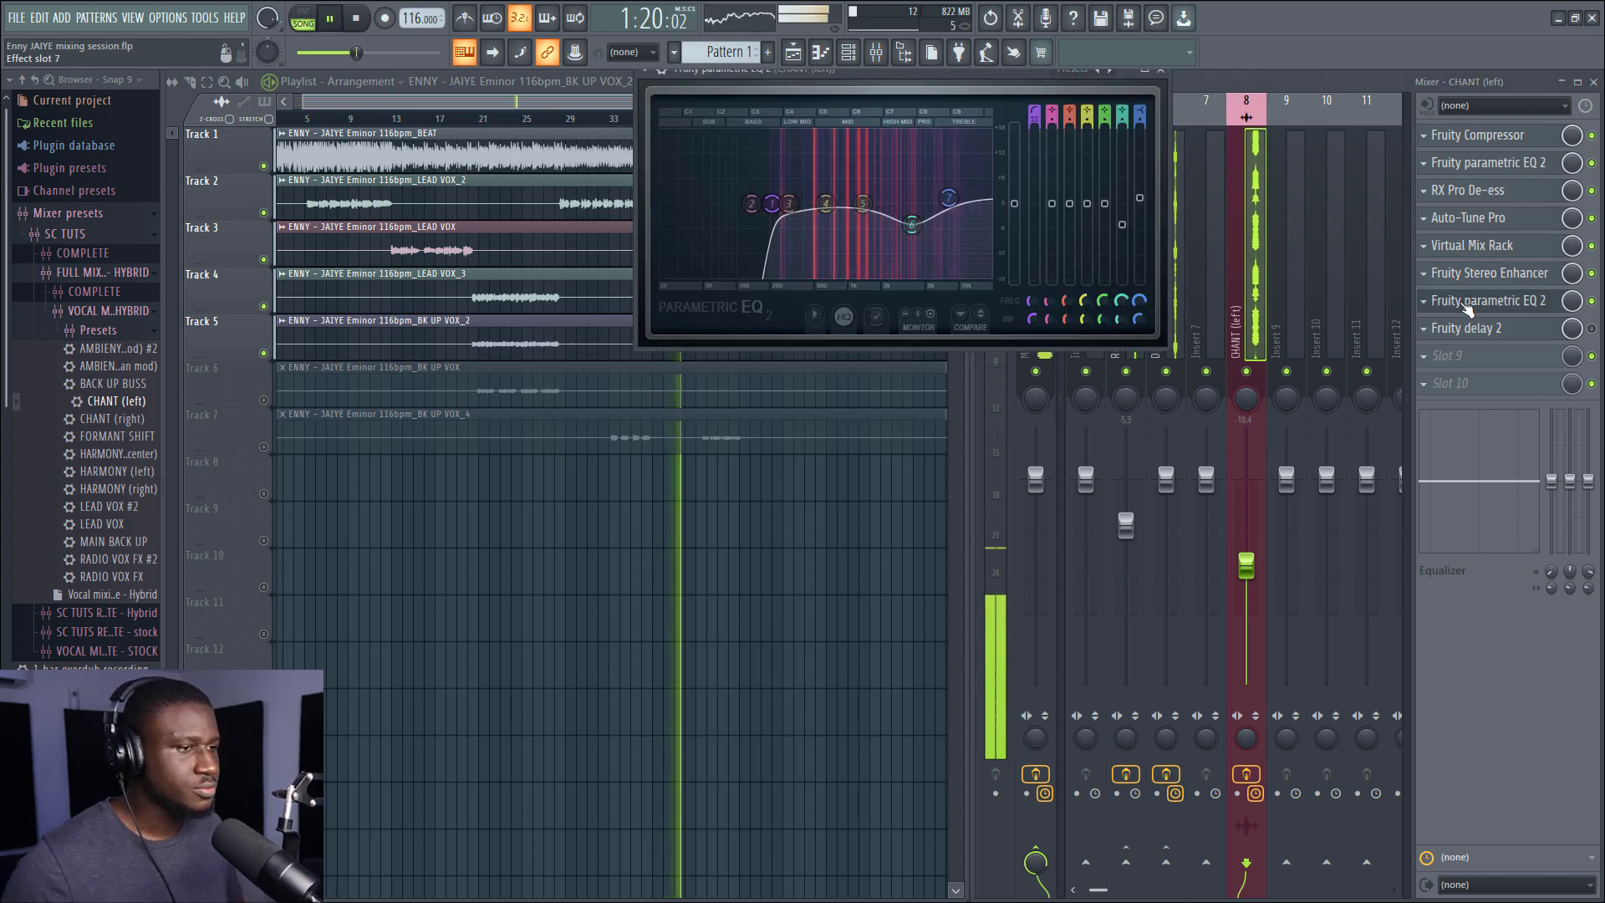
left_click_drag(771, 203, 750, 204)
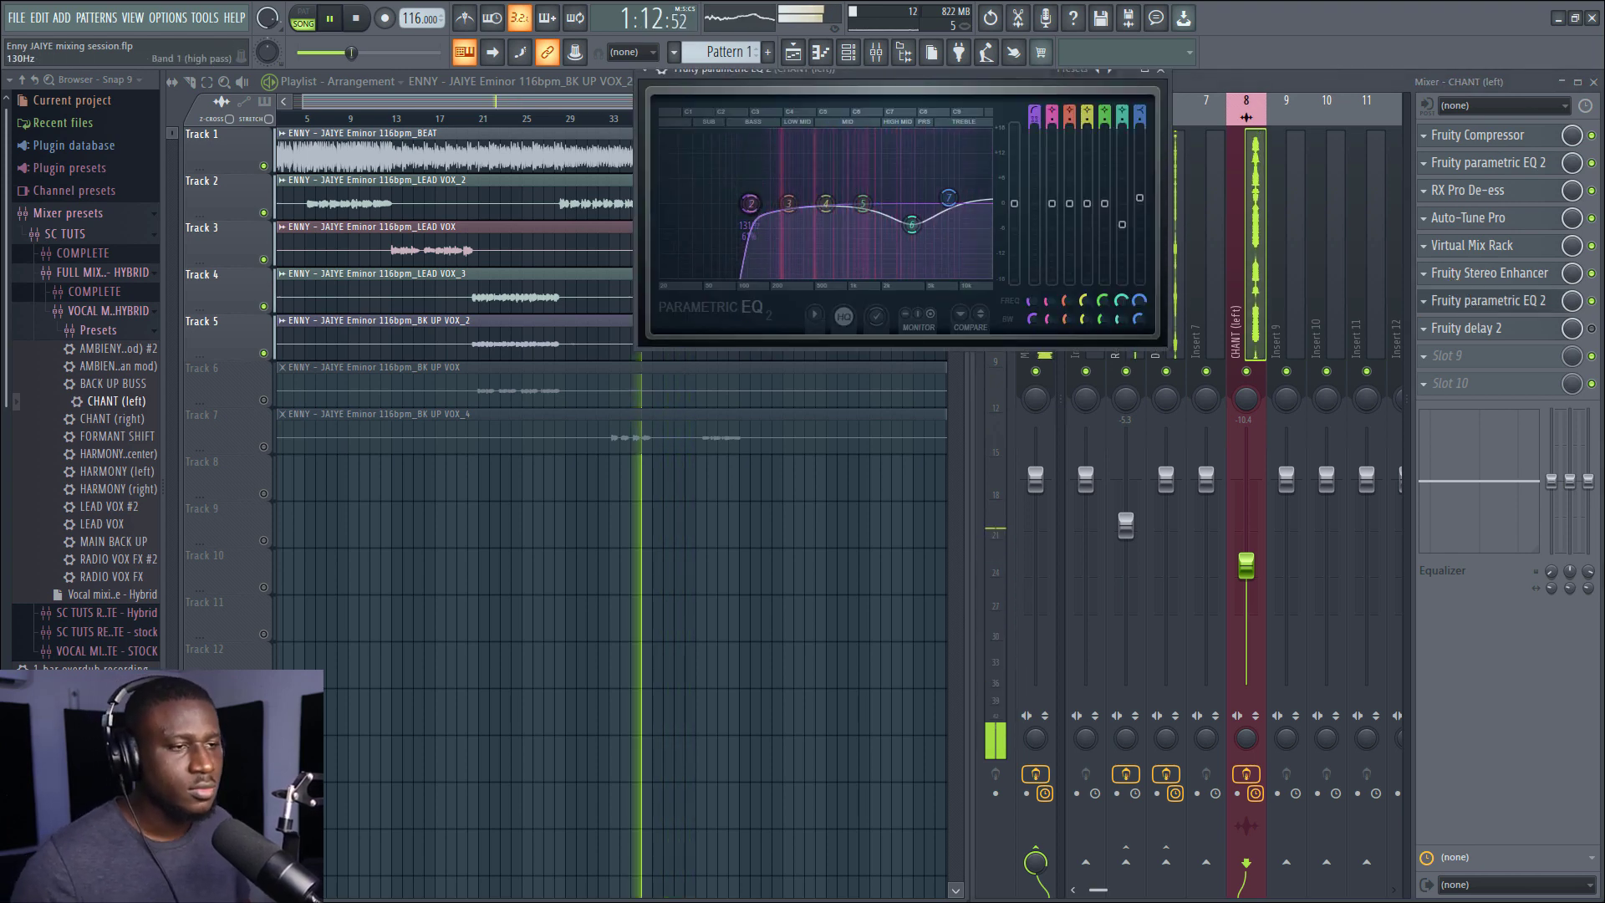
left_click_drag(911, 224, 911, 219)
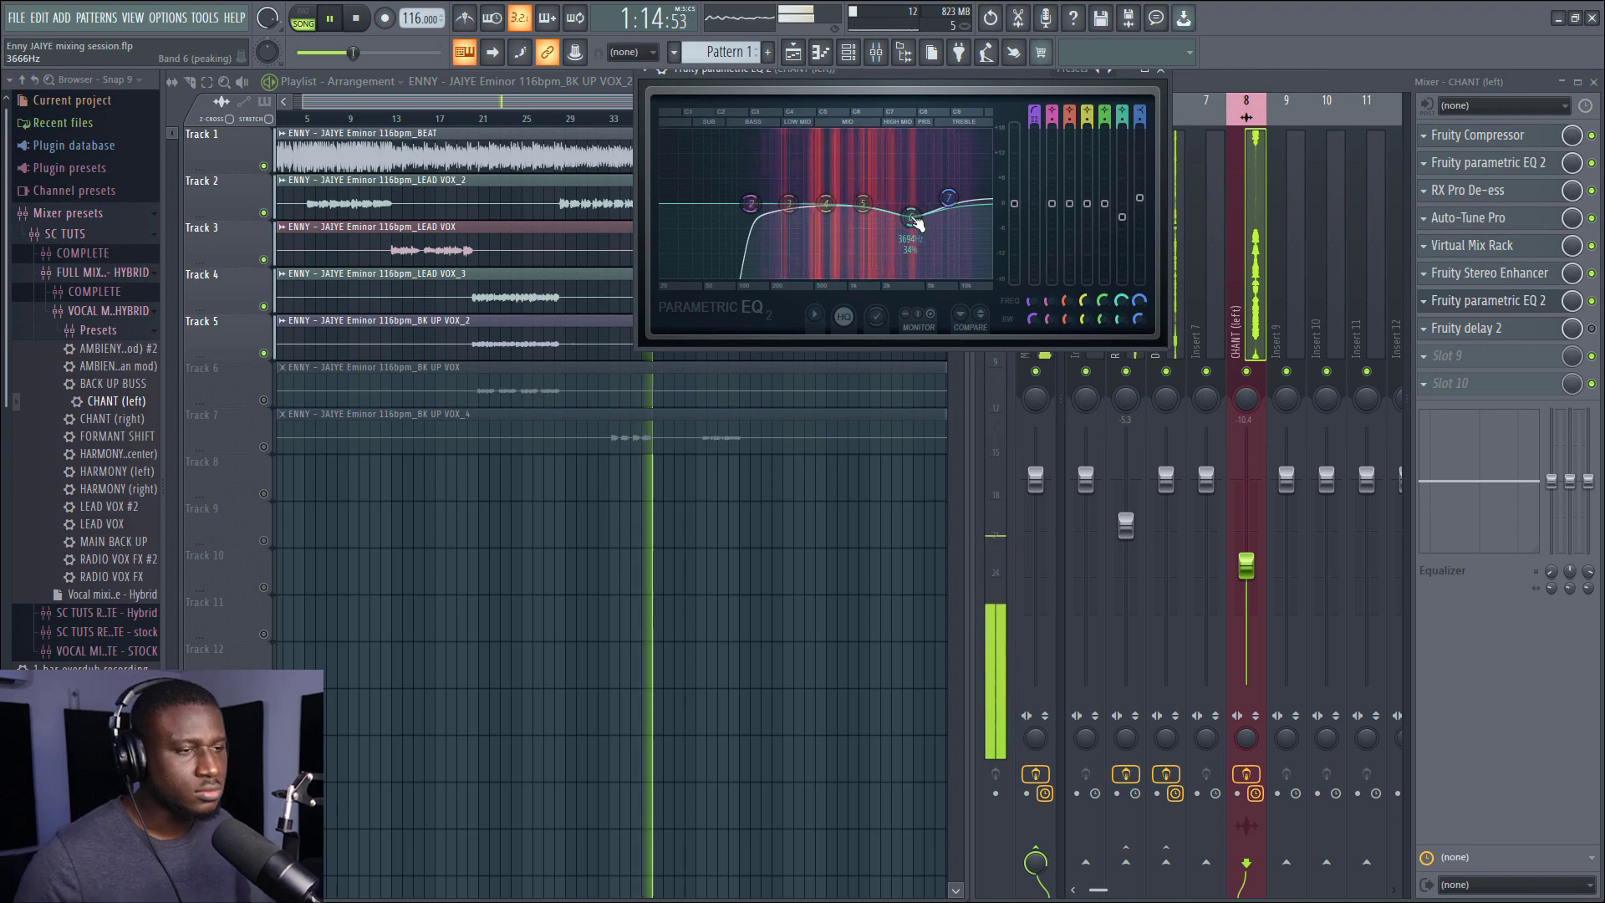
Check the first Fruity parametric EQ 2 on CHANT (left) and raise the channel fader to about -6.2 dB.
left_click(1471, 162)
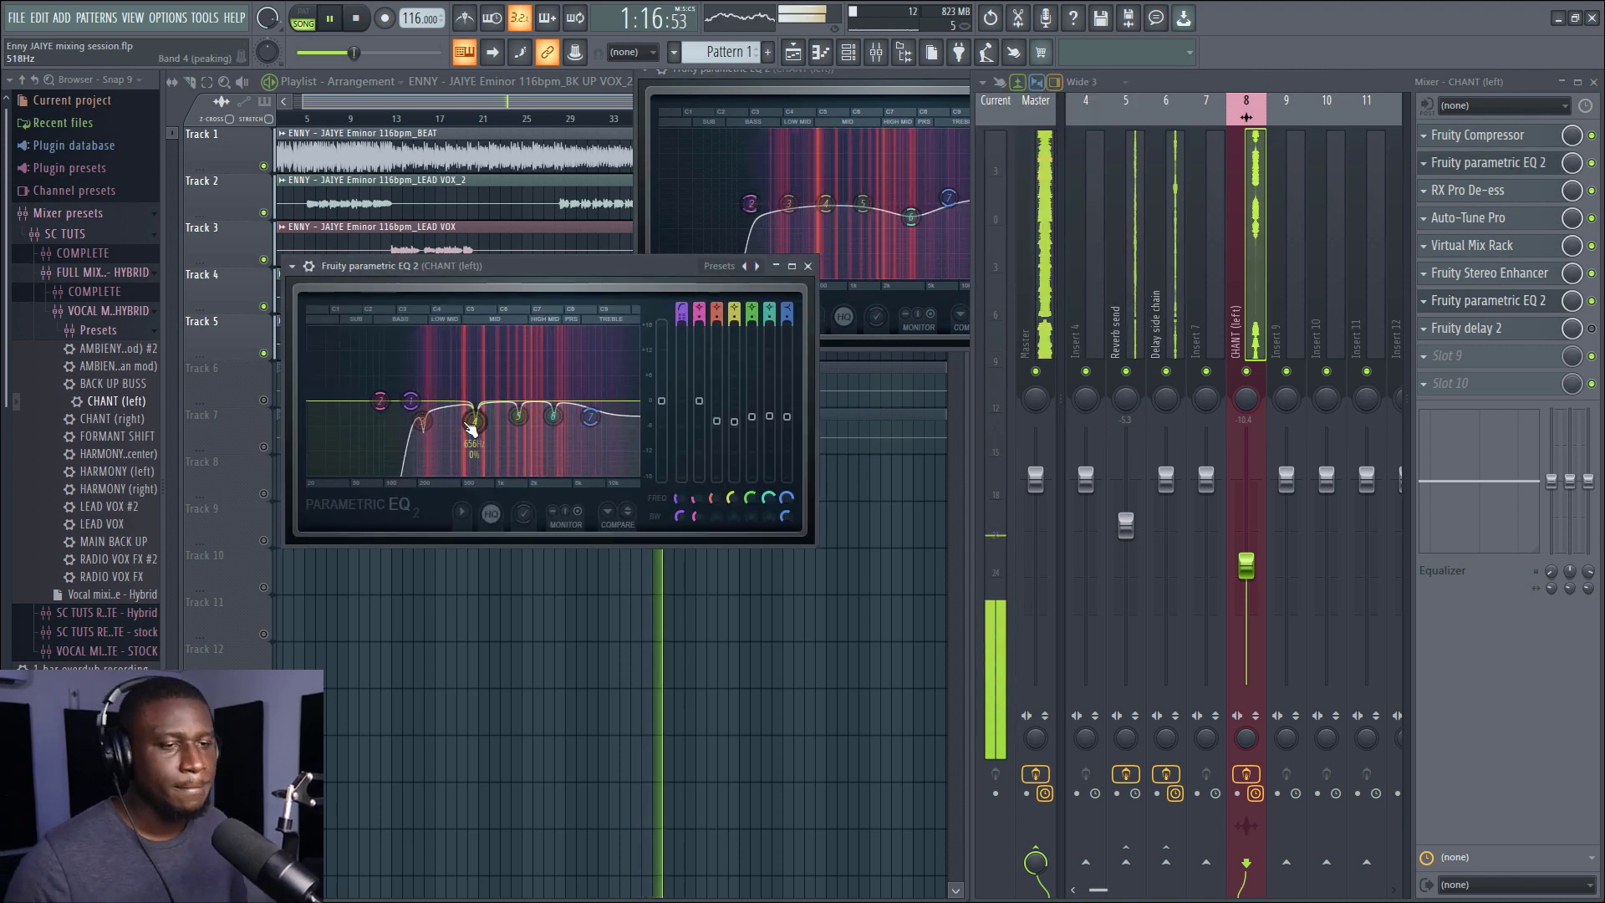
left_click_drag(1253, 573, 1254, 538)
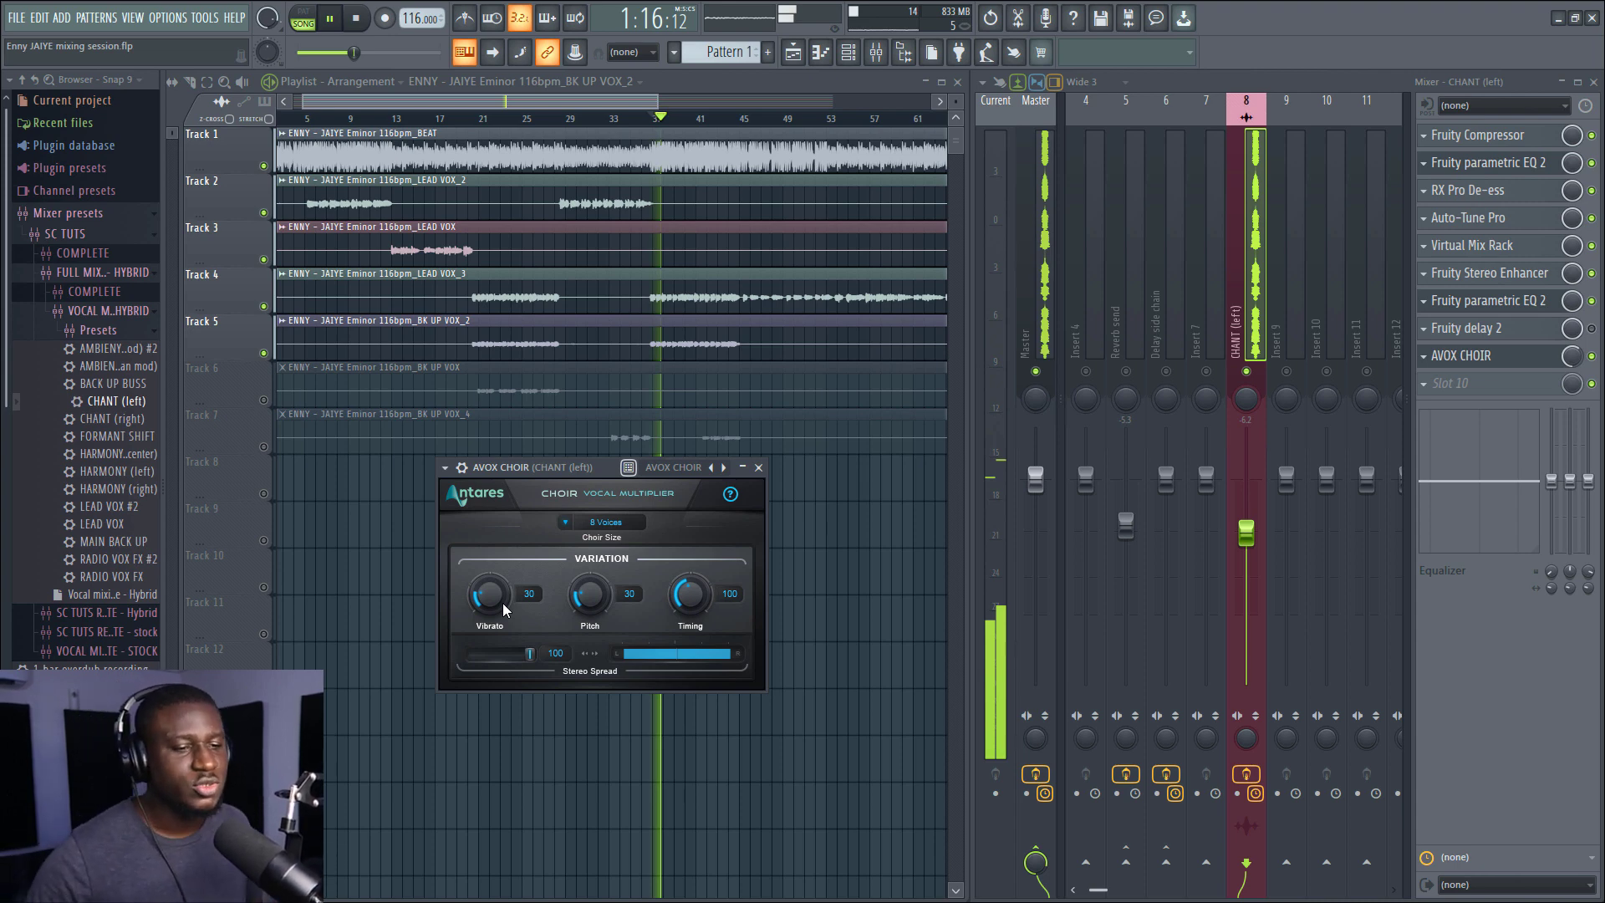
Set AVOX CHOIR on CHANT (left) to 4 voices, timing variation 92 and stereo spread 57, and close it.
left_click(597, 523)
left_click(598, 554)
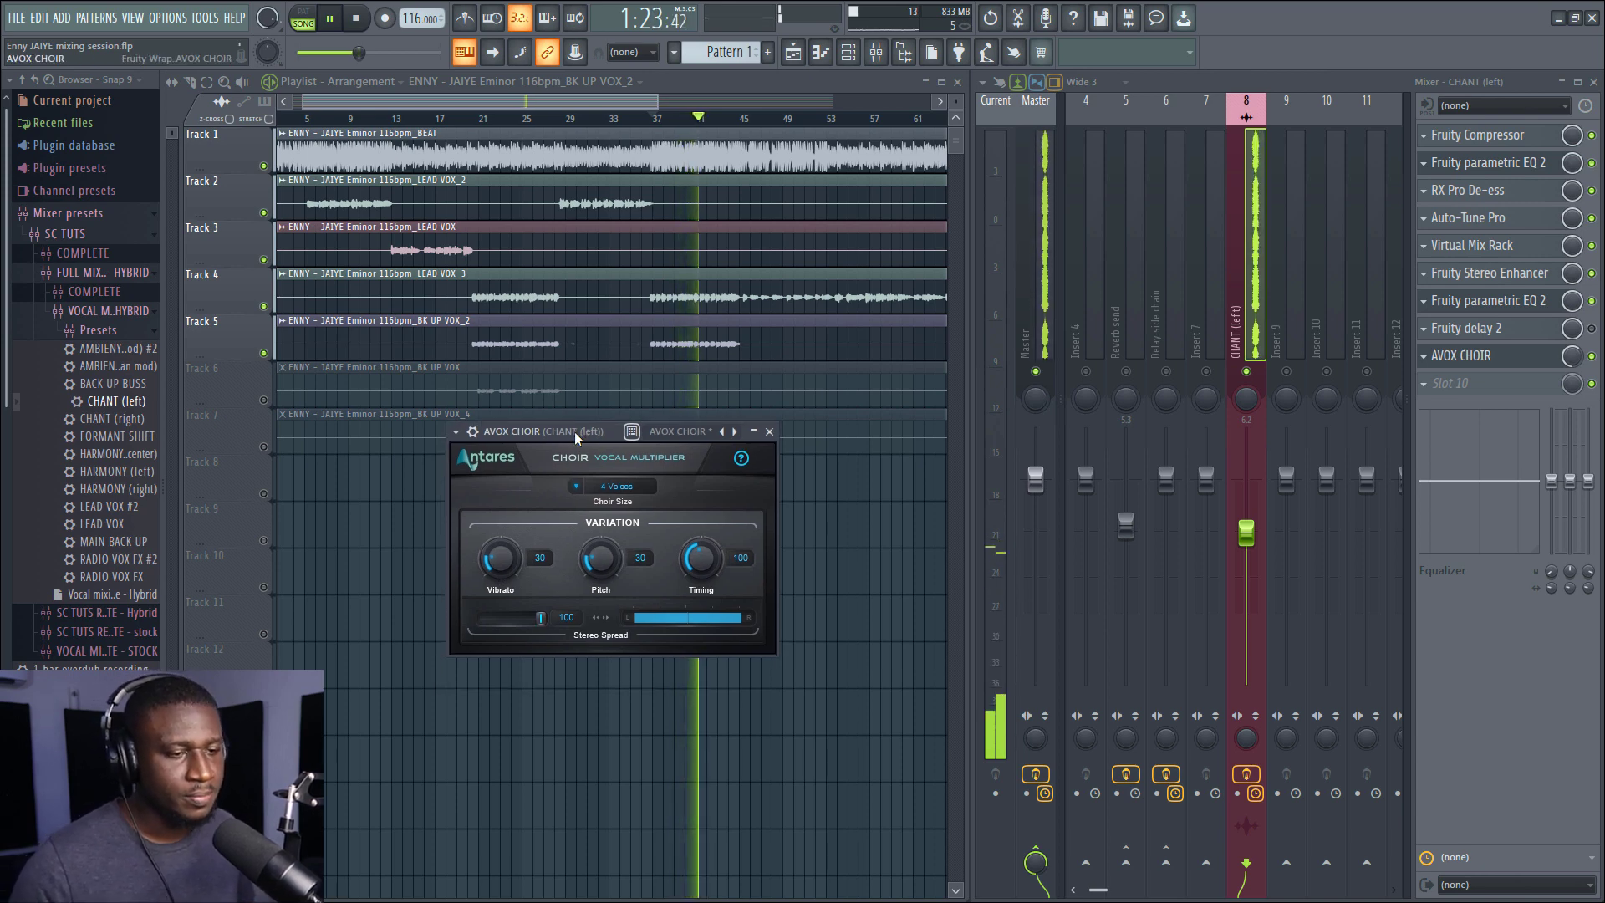
left_click_drag(590, 467, 600, 431)
left_click_drag(701, 557, 677, 593)
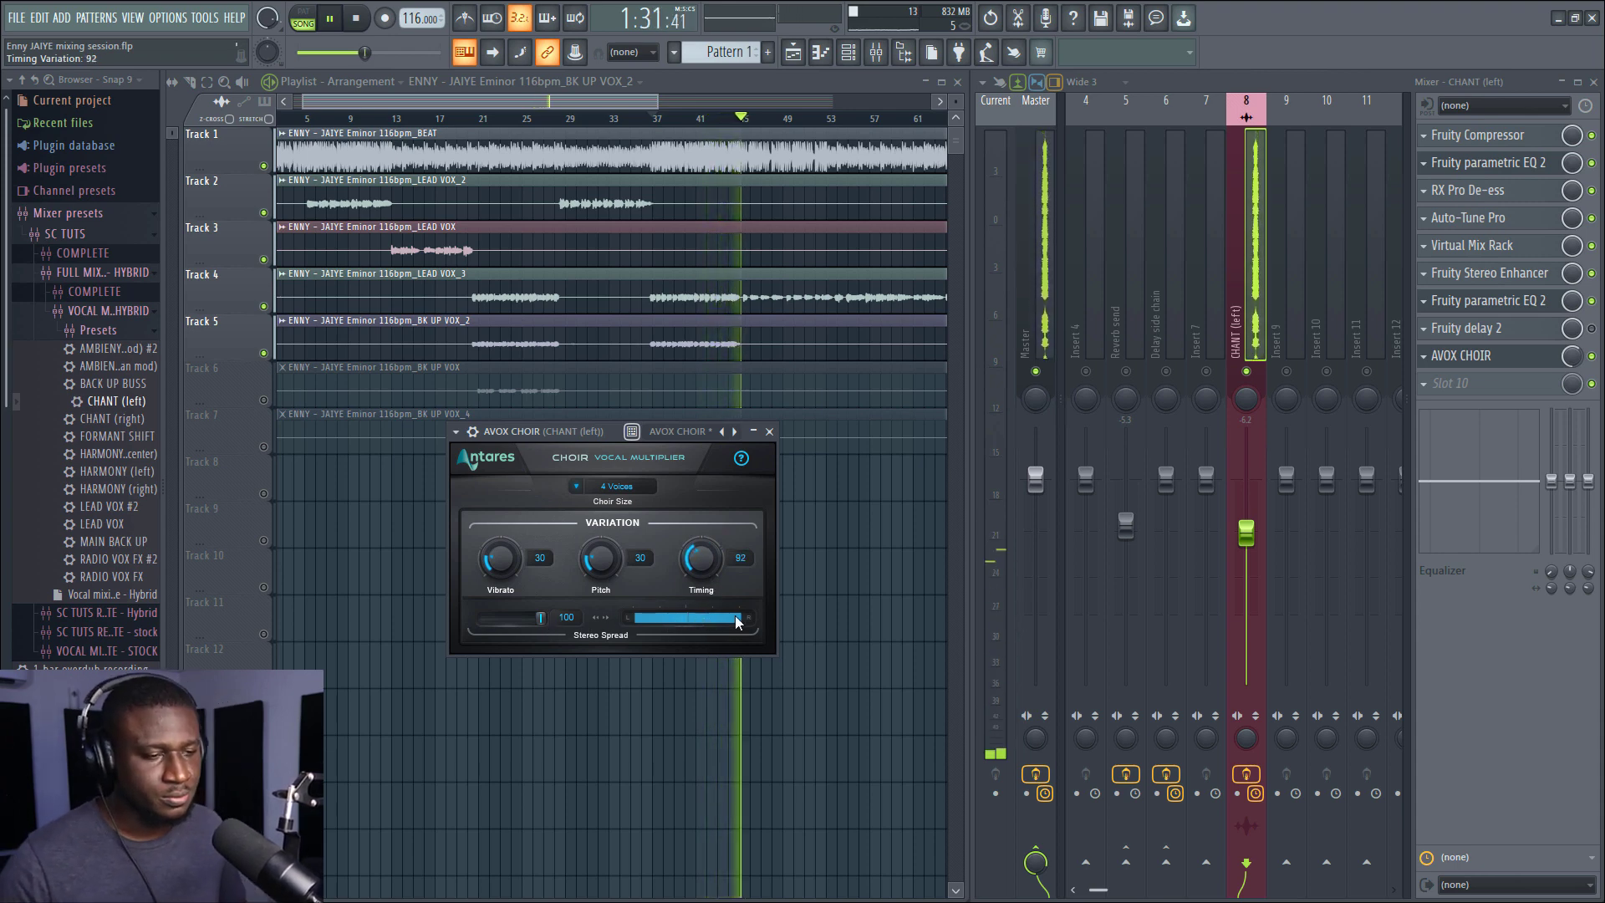
mouse_move(545, 625)
left_mouse_down()
mouse_move(506, 626)
mouse_move(519, 623)
left_mouse_up()
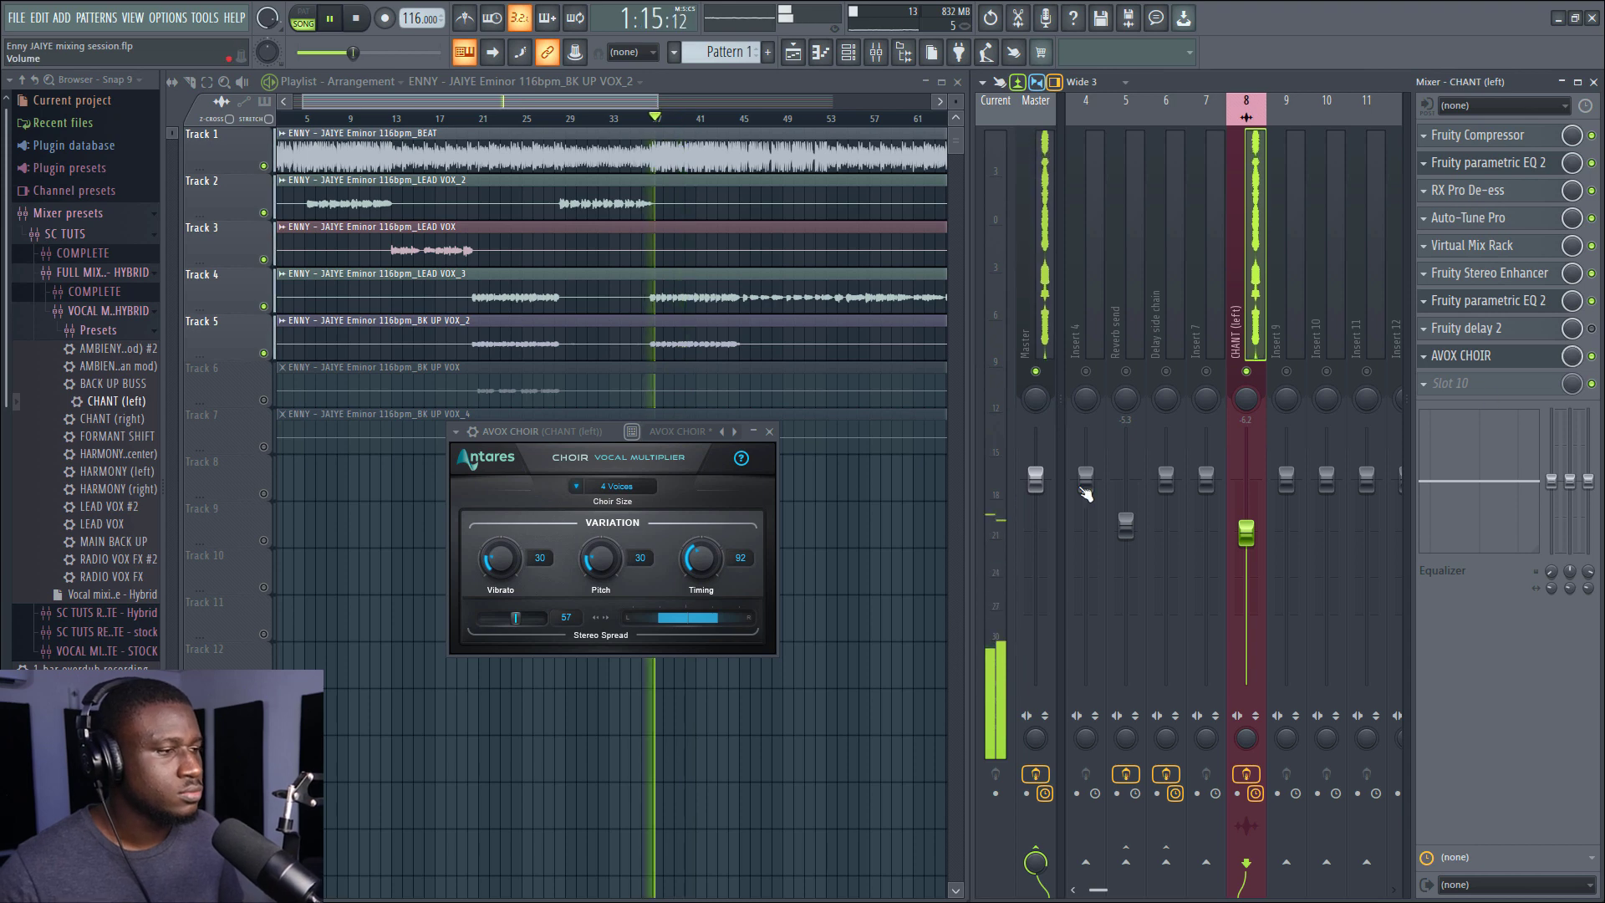
left_click(770, 431)
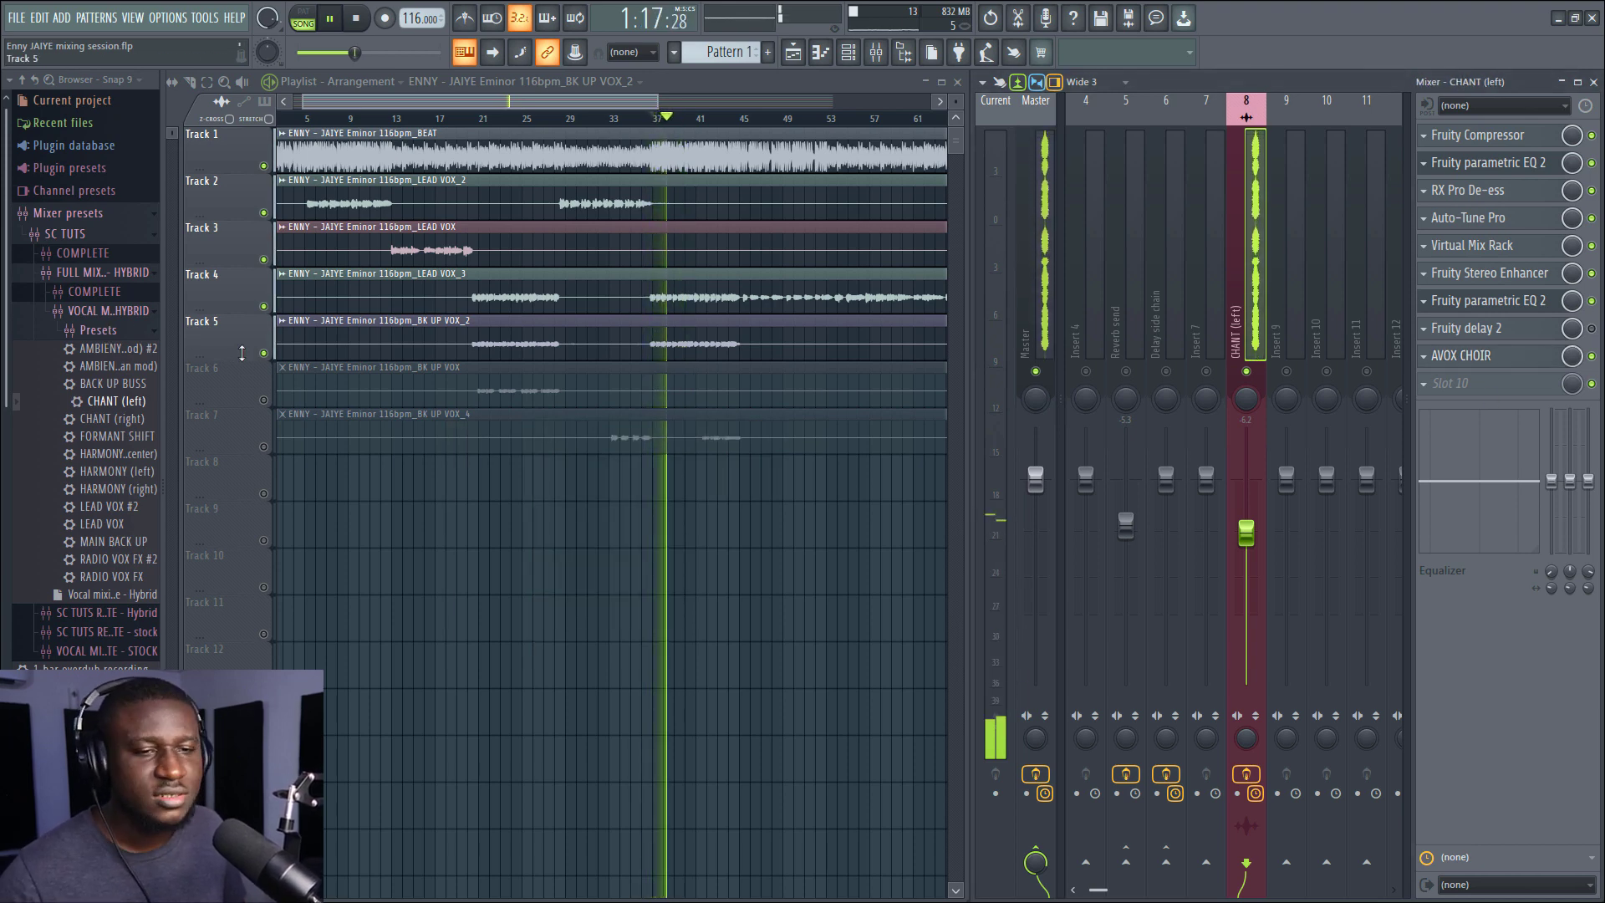
Unmute Track 6 and the empty tracks below in the playlist, mute Track 7, and briefly play the backup vocals.
key("space")
left_click(265, 399)
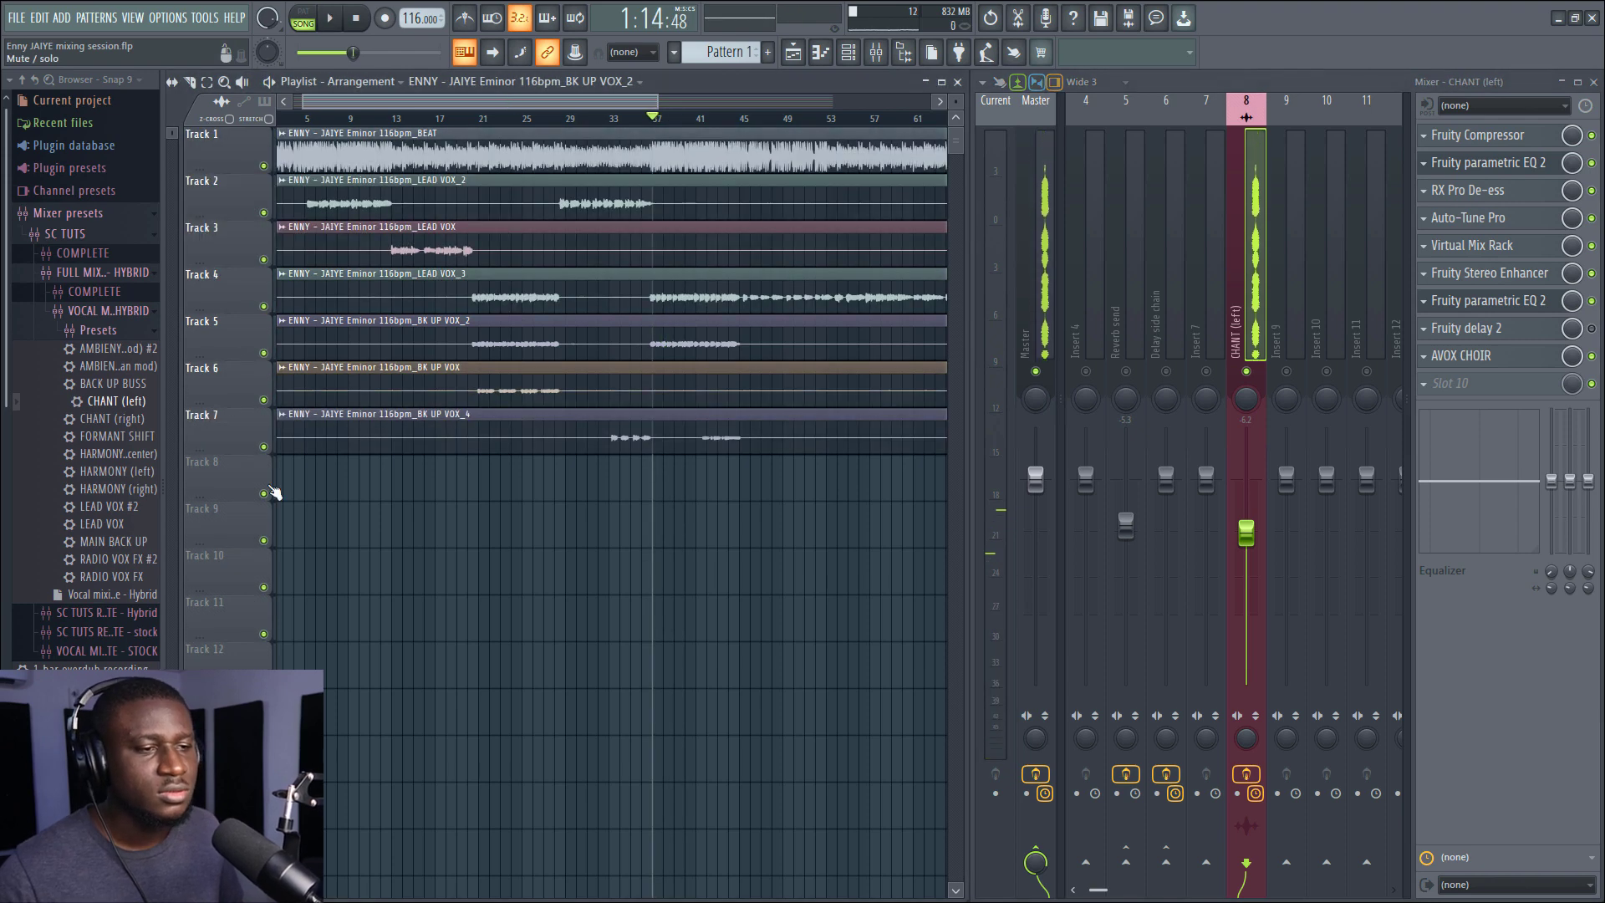
left_click(266, 448)
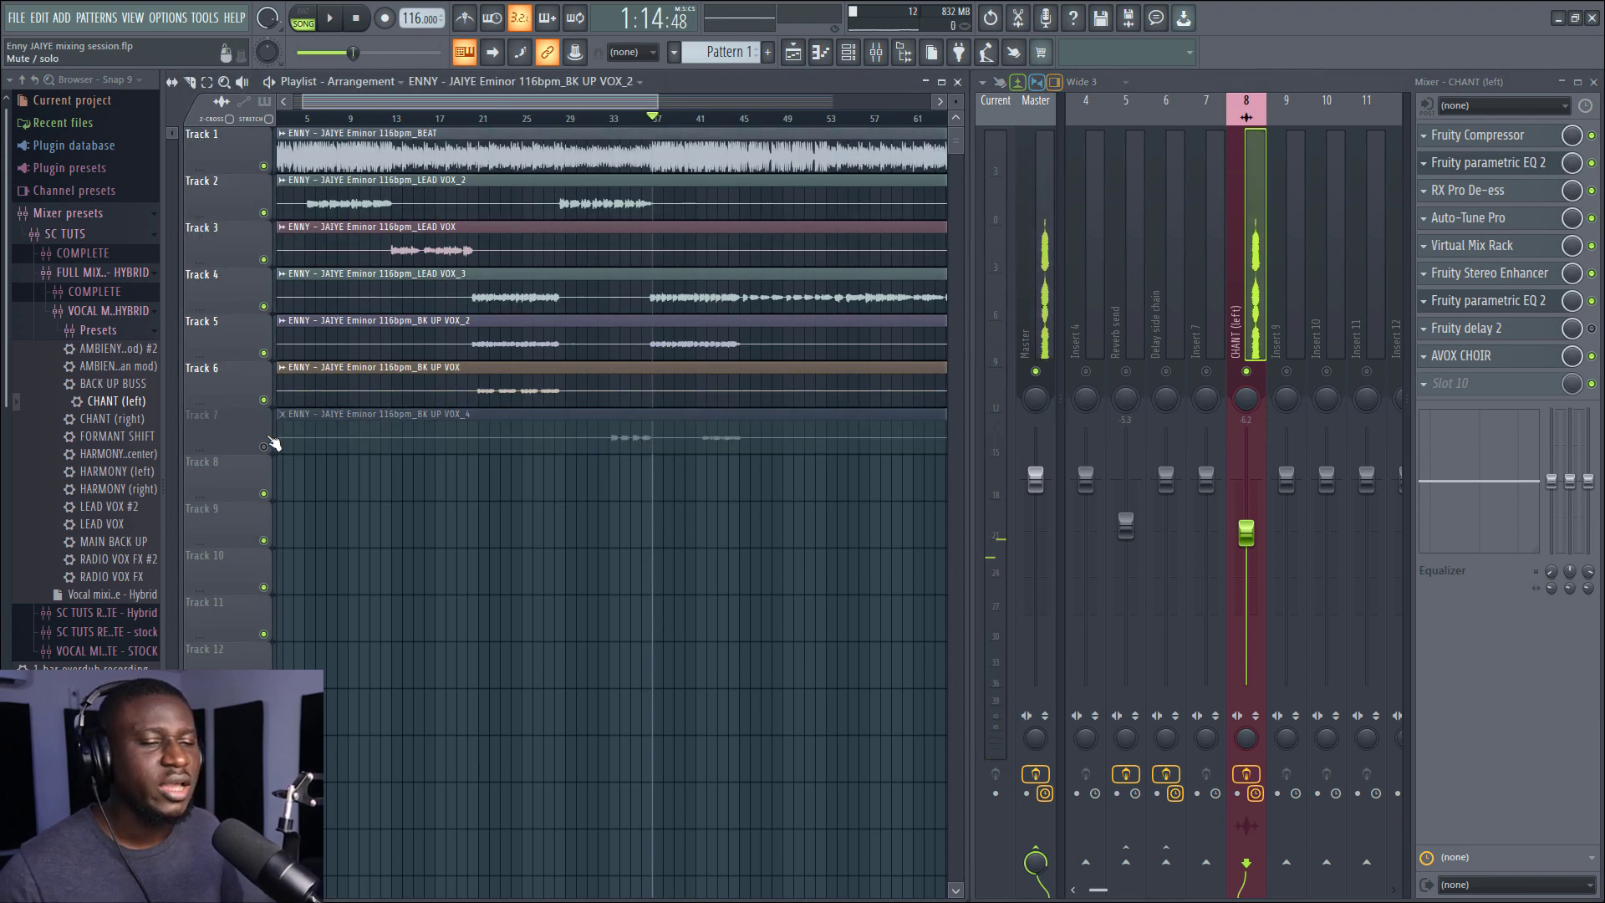
key("space")
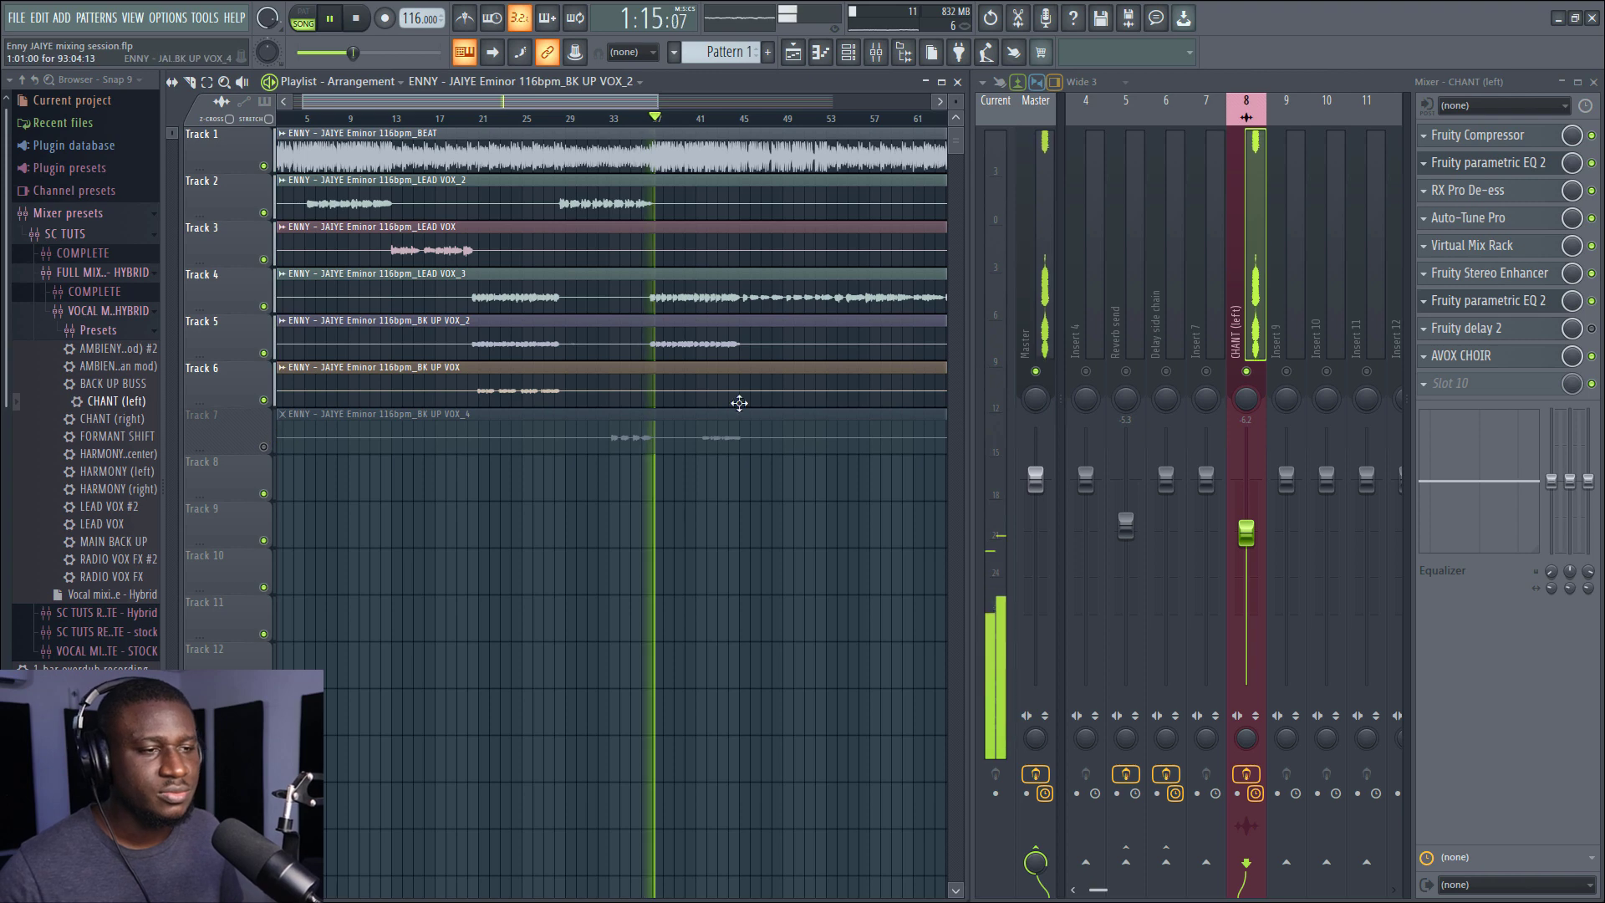
key("space")
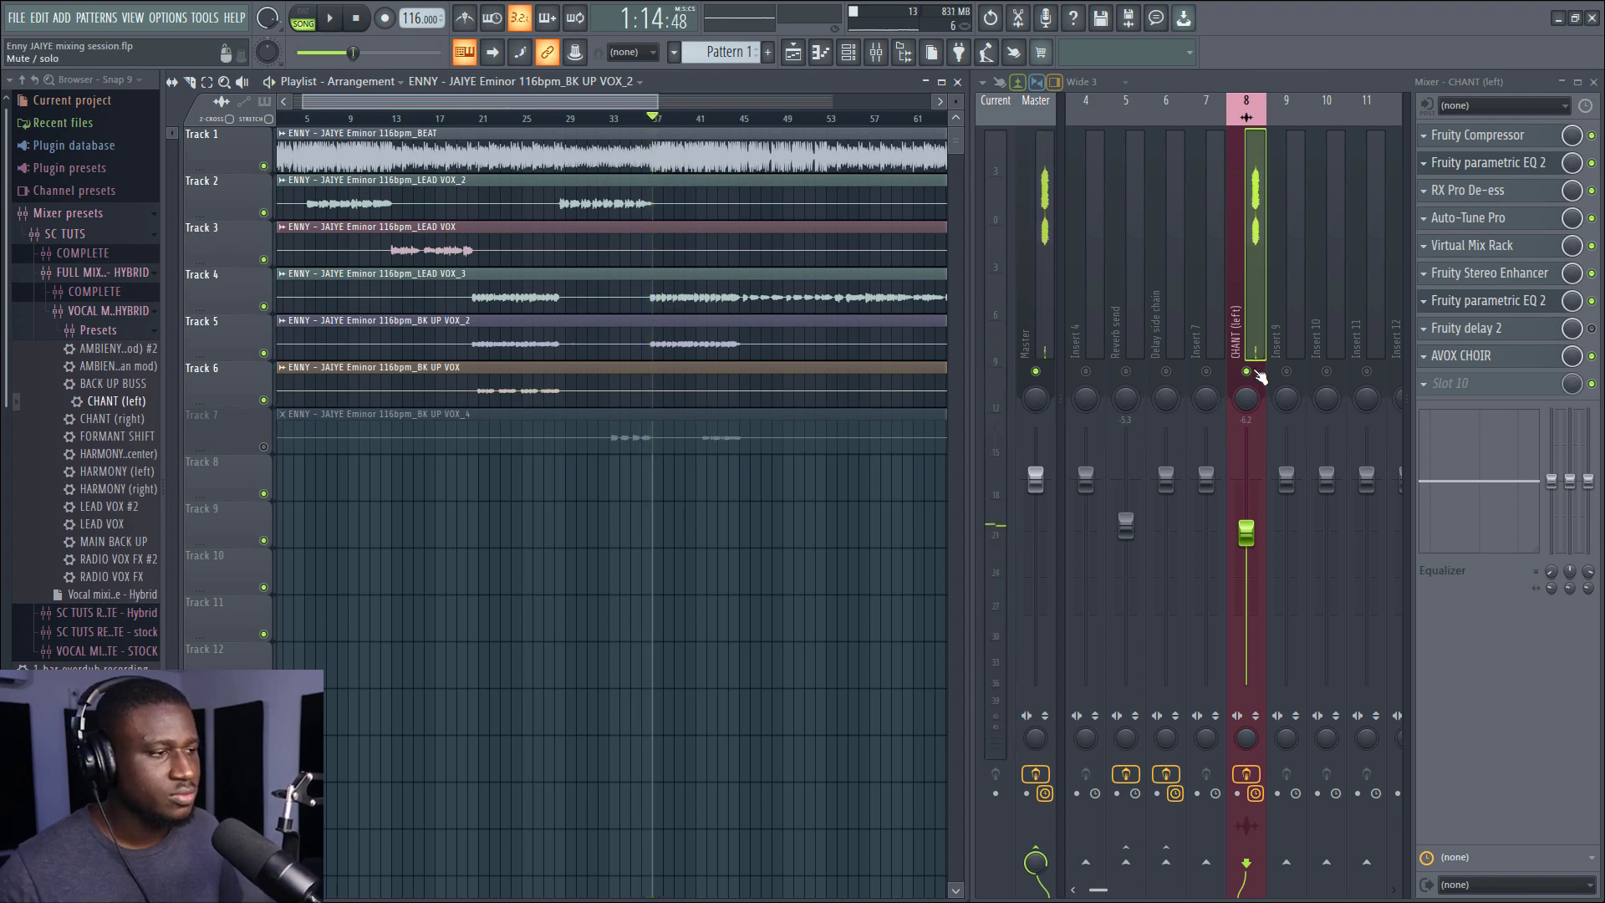
Unsolo the CHANT (left) insert and balance its fader against the full mix during playback, at about -5 dB.
right_click(1246, 371)
key("space")
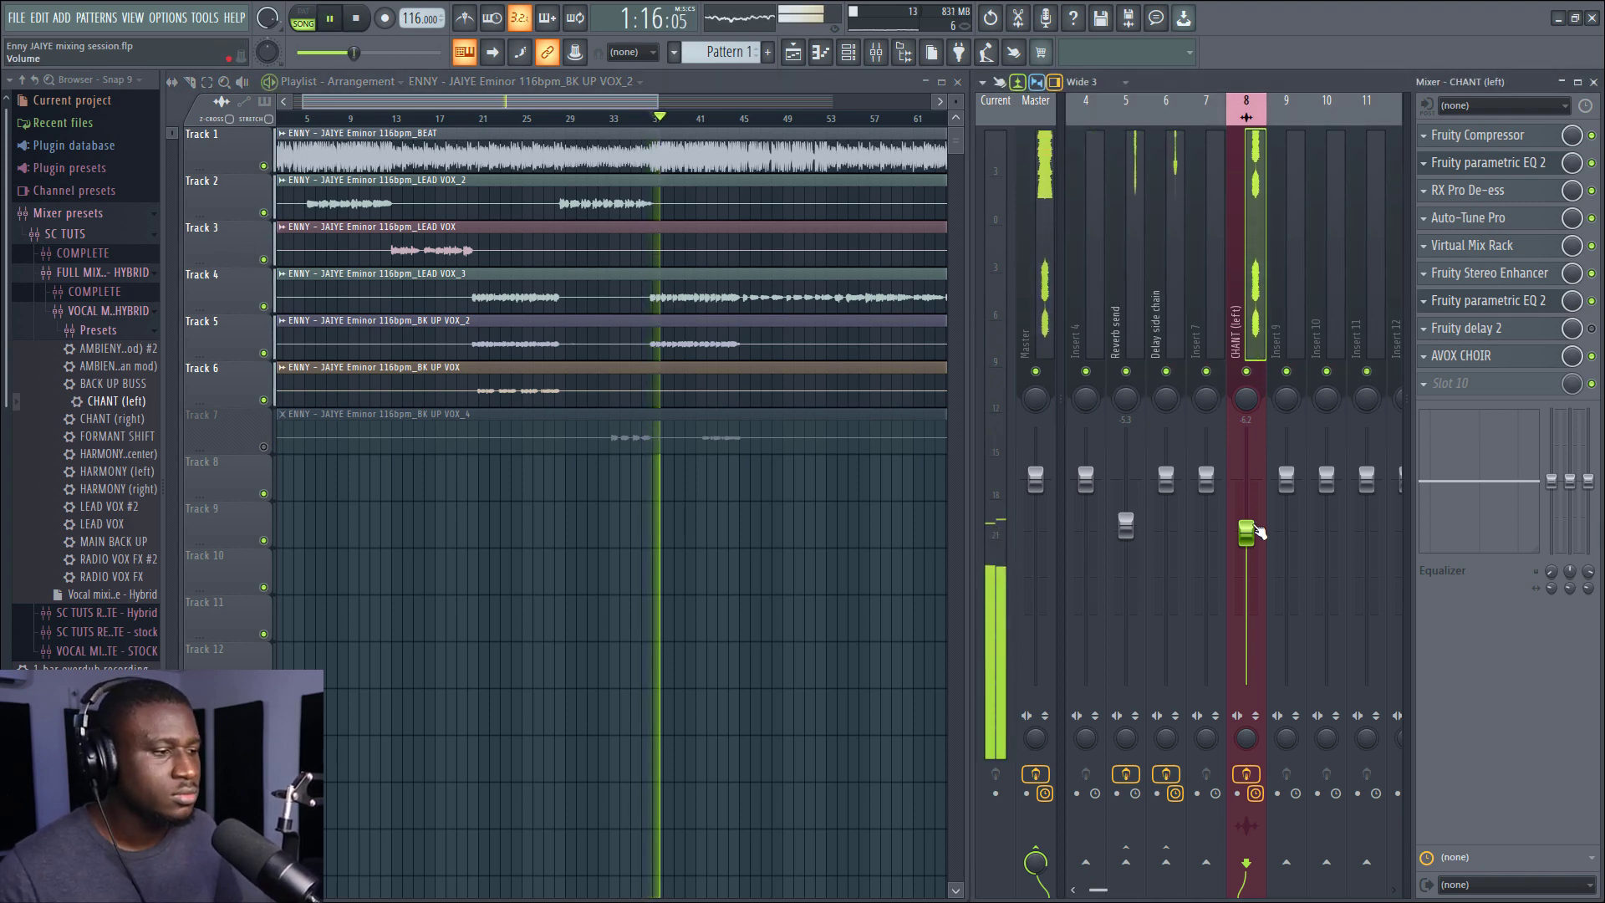
left_click_drag(1256, 530, 1255, 528)
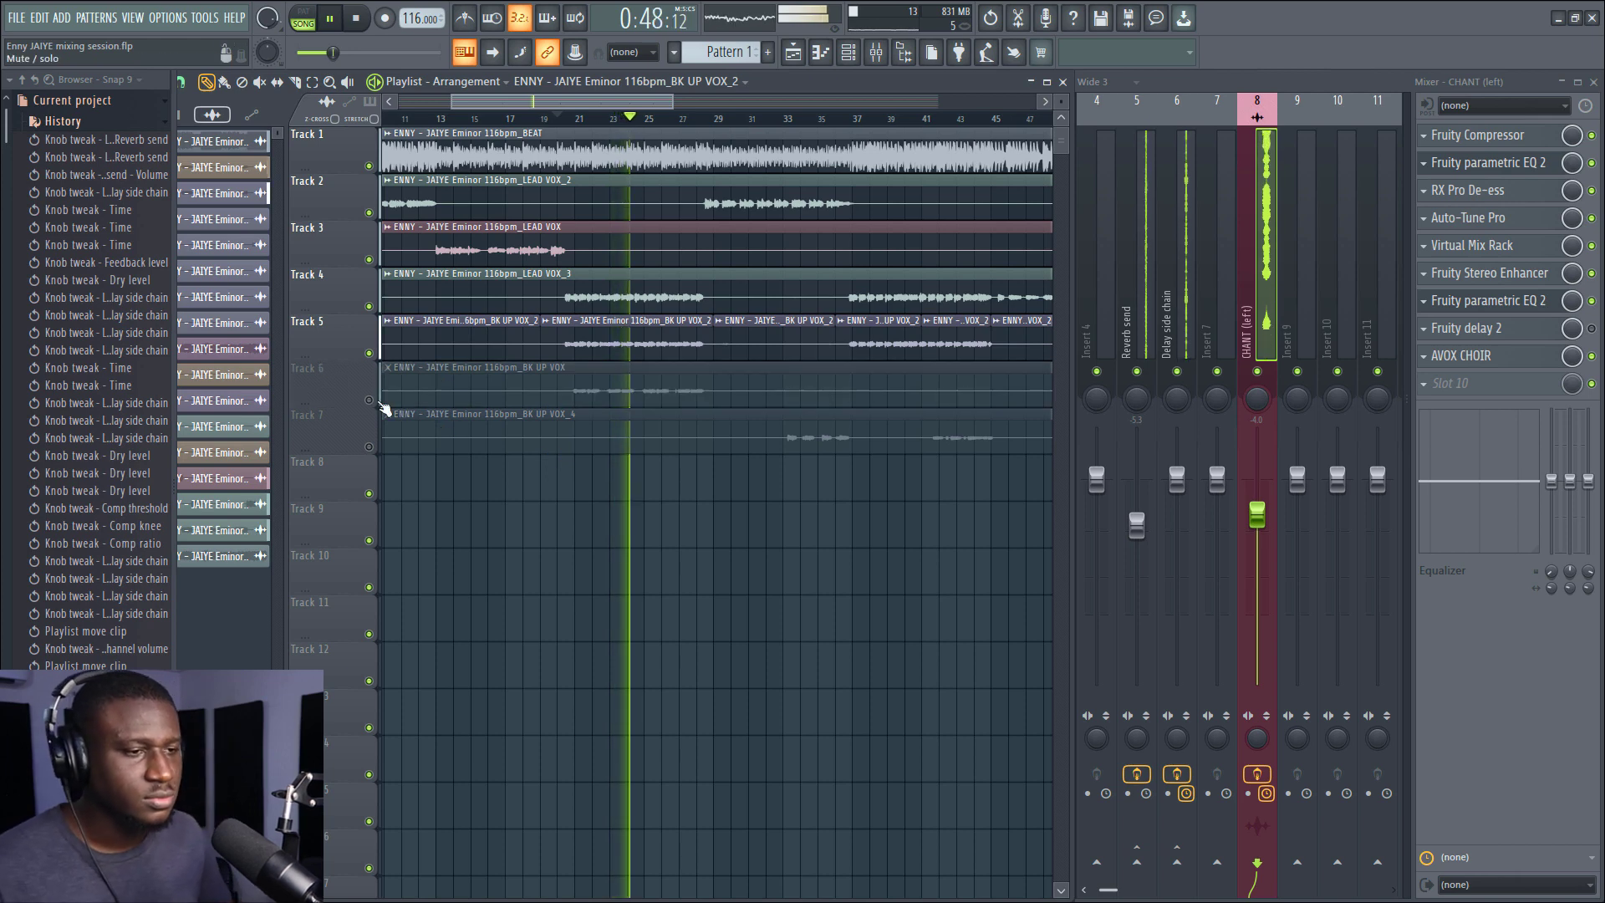
left_click(387, 368)
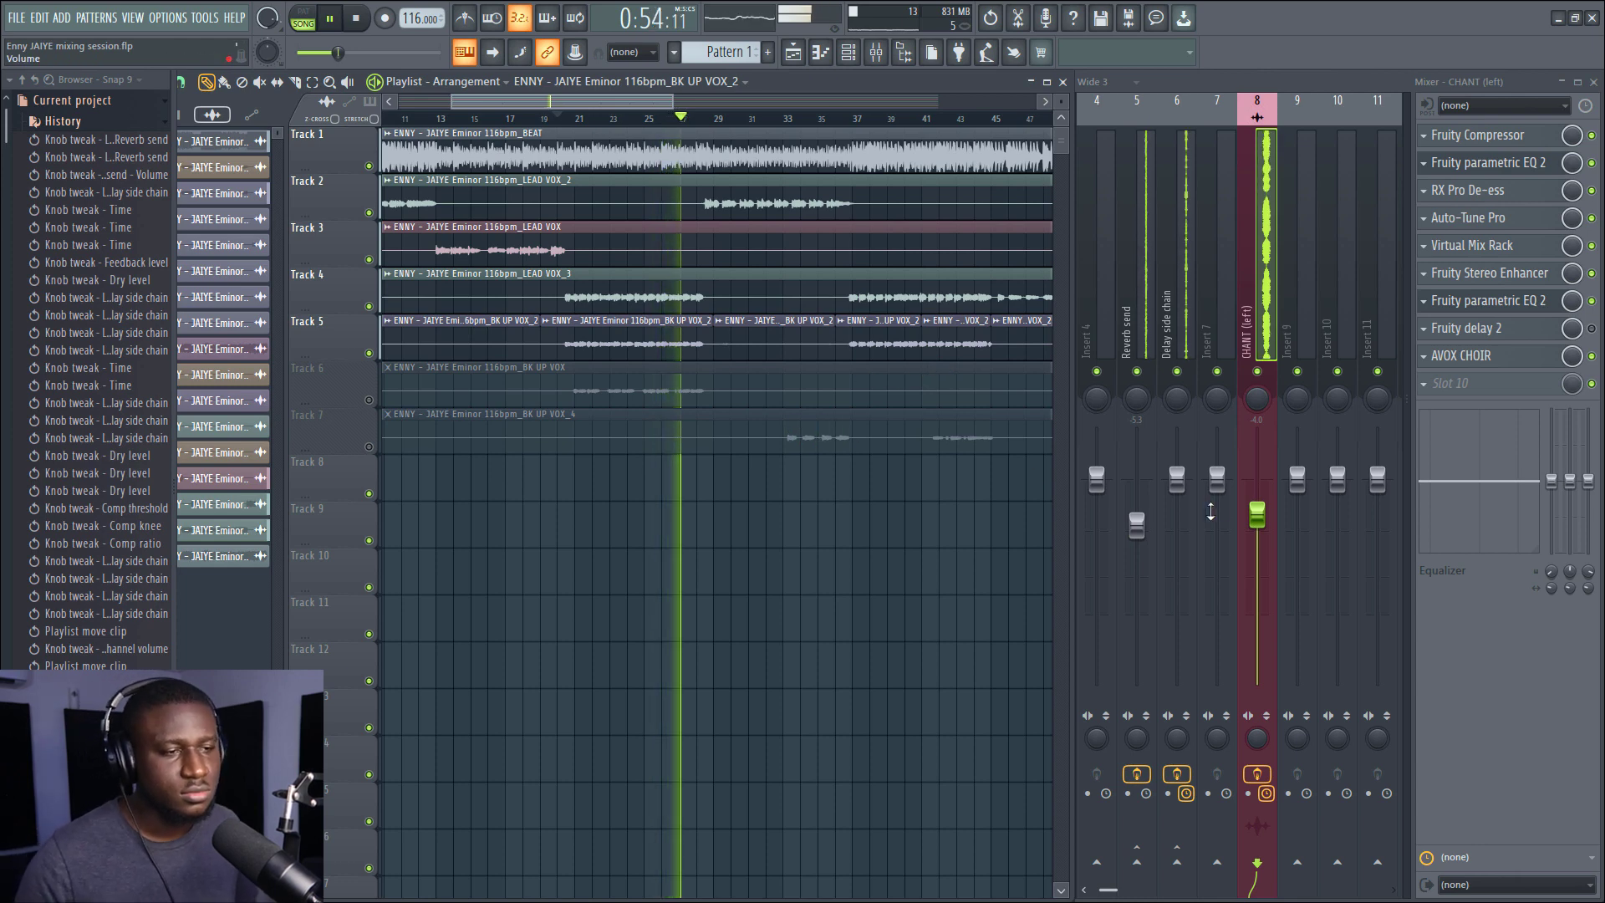
left_click_drag(1256, 514, 1257, 522)
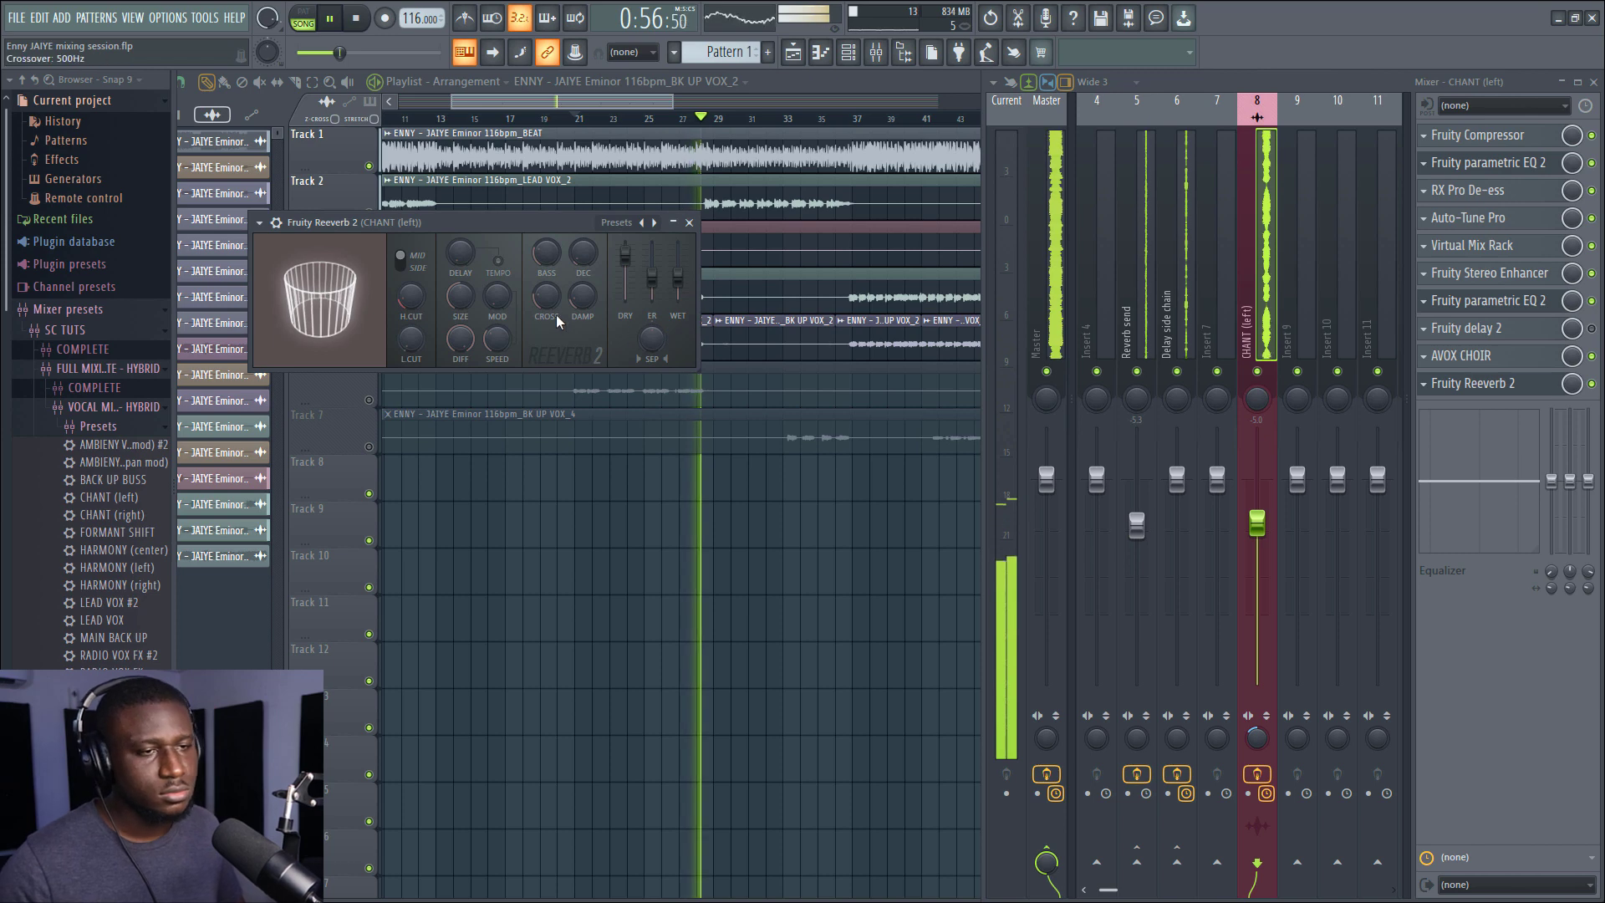
Set the Fruity Reeverb 2 predelay to 28 ms and decay time to 2.0 sec on CHANT (left), and replay.
left_click_drag(466, 274, 465, 261)
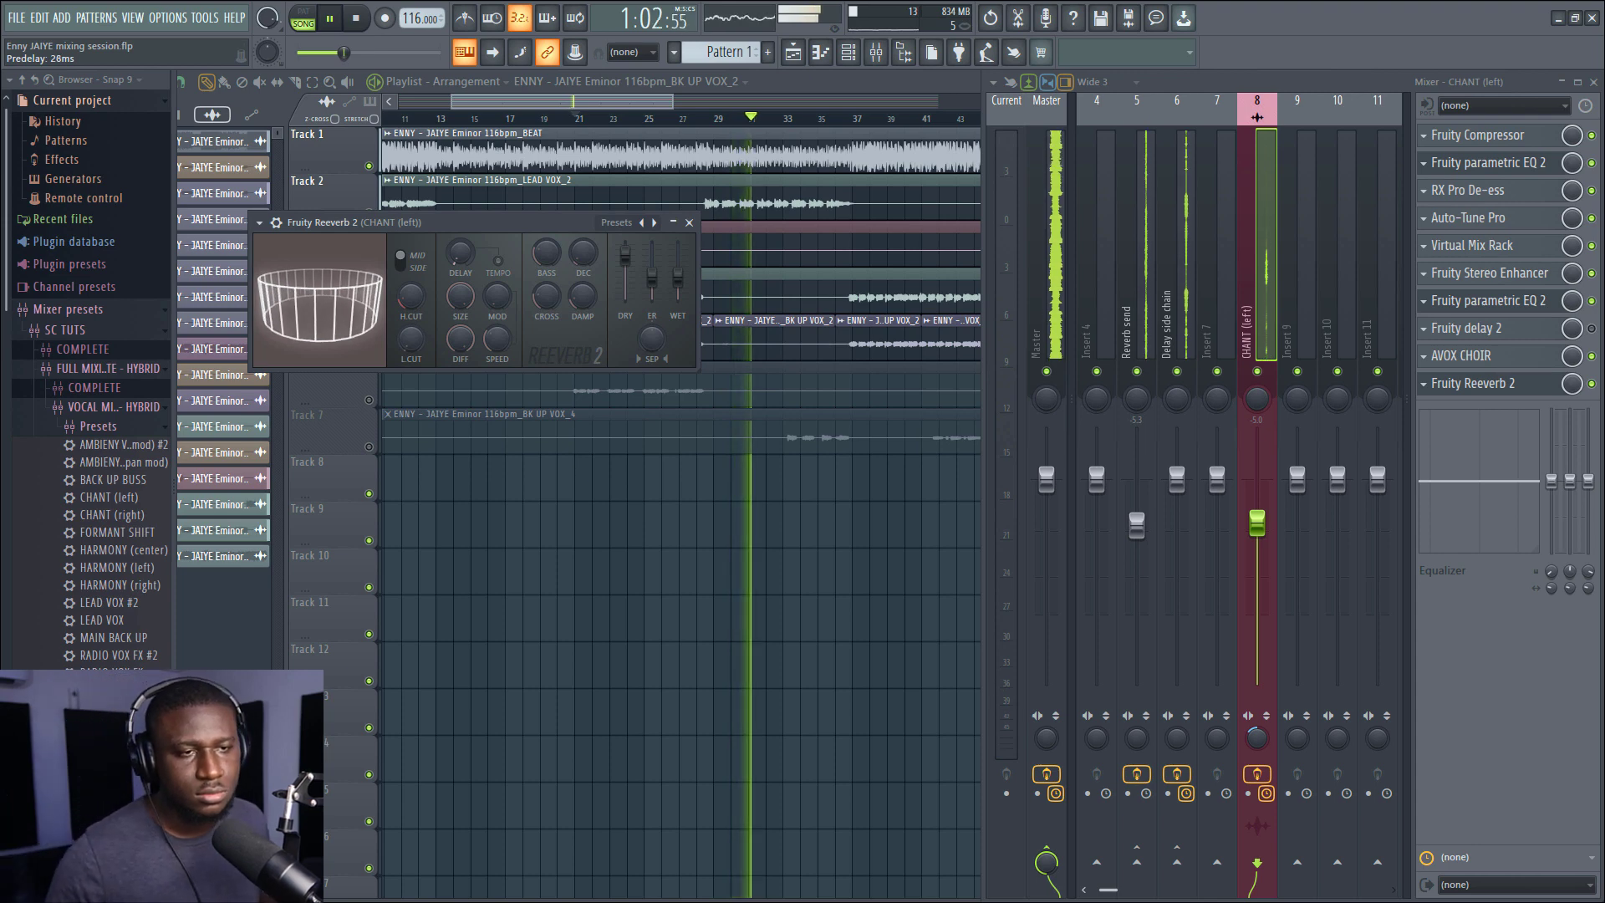
key("space")
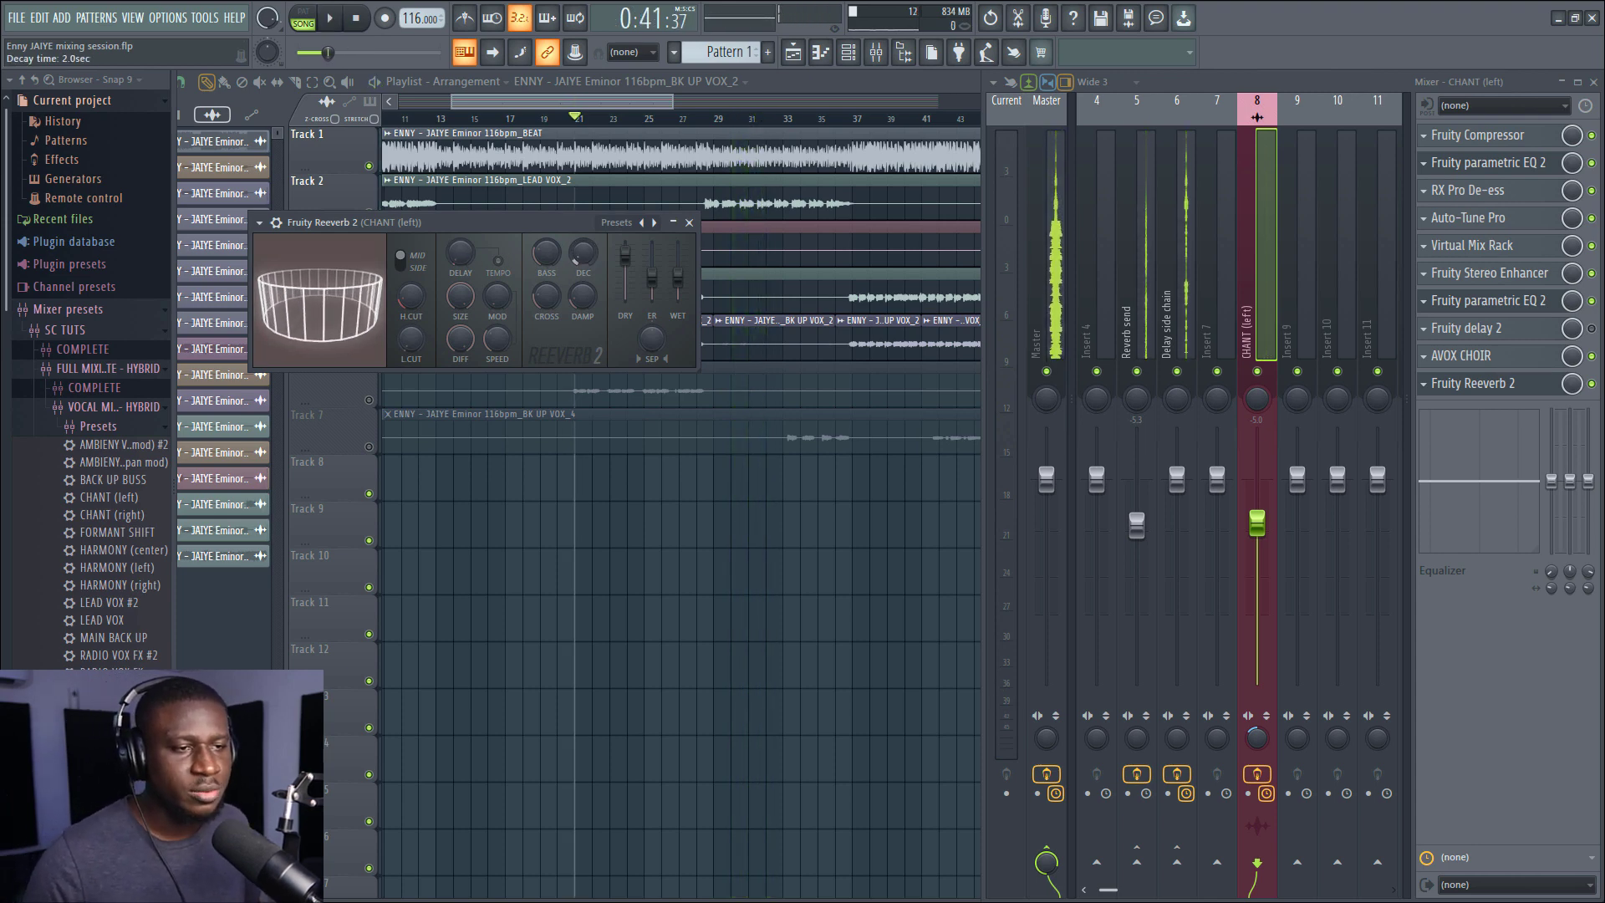
key("space")
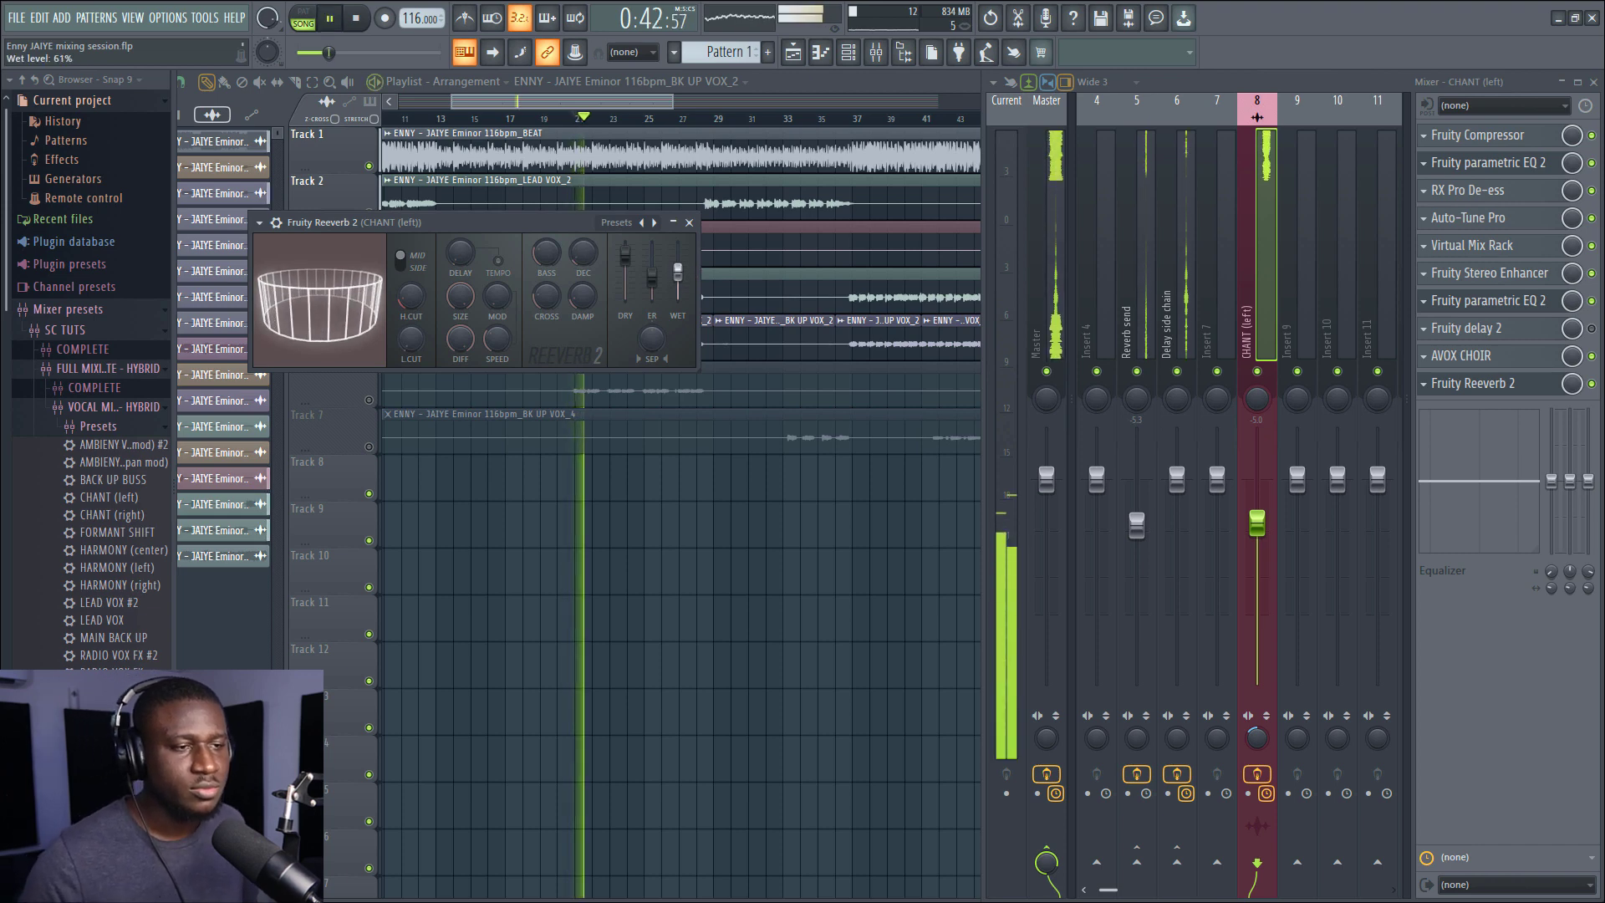
Try different Fruity Reeverb 2 wet levels on CHANT (left) during playback, settle on 28%, and stop playback.
left_click_drag(678, 276, 678, 273)
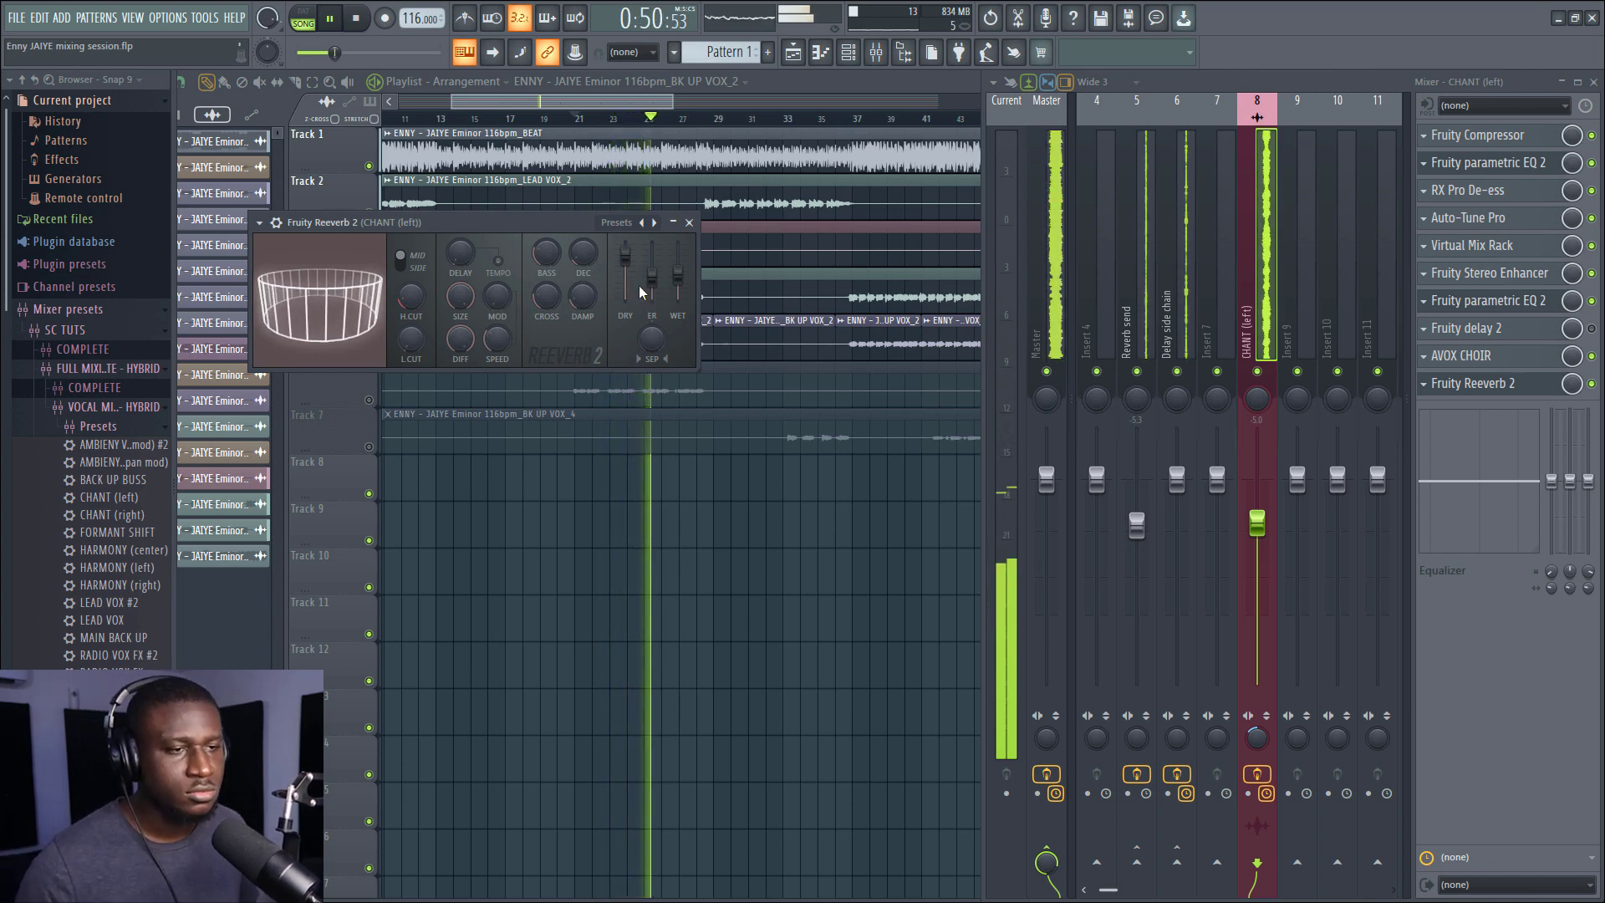
mouse_move(678, 275)
left_mouse_down()
mouse_move(680, 288)
mouse_move(677, 265)
left_mouse_up()
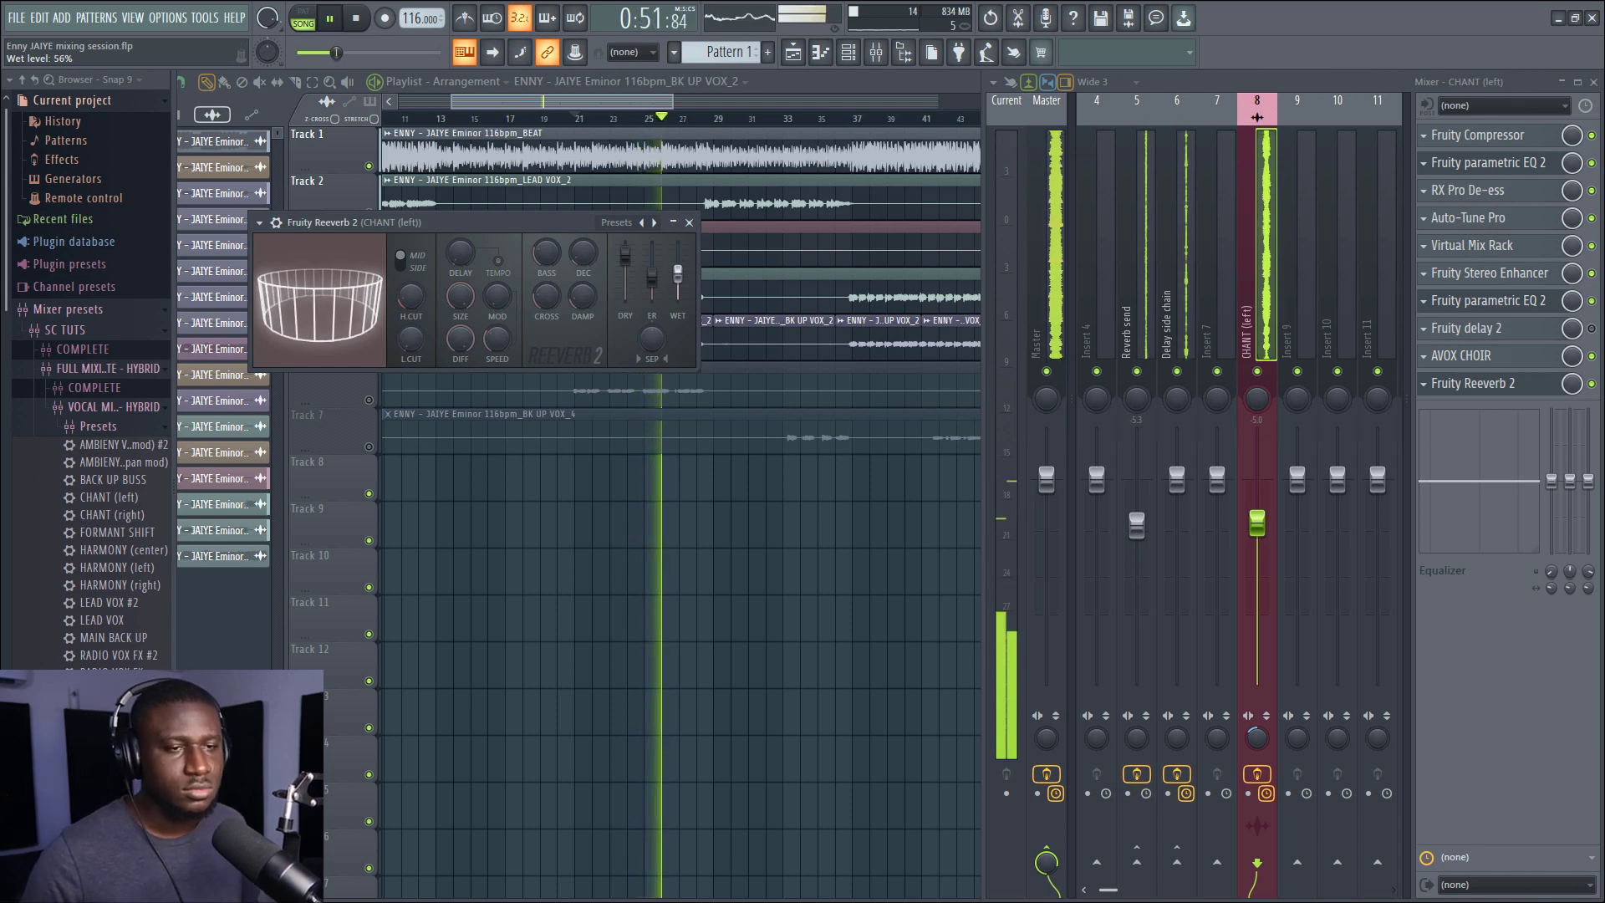
left_click_drag(678, 265, 678, 286)
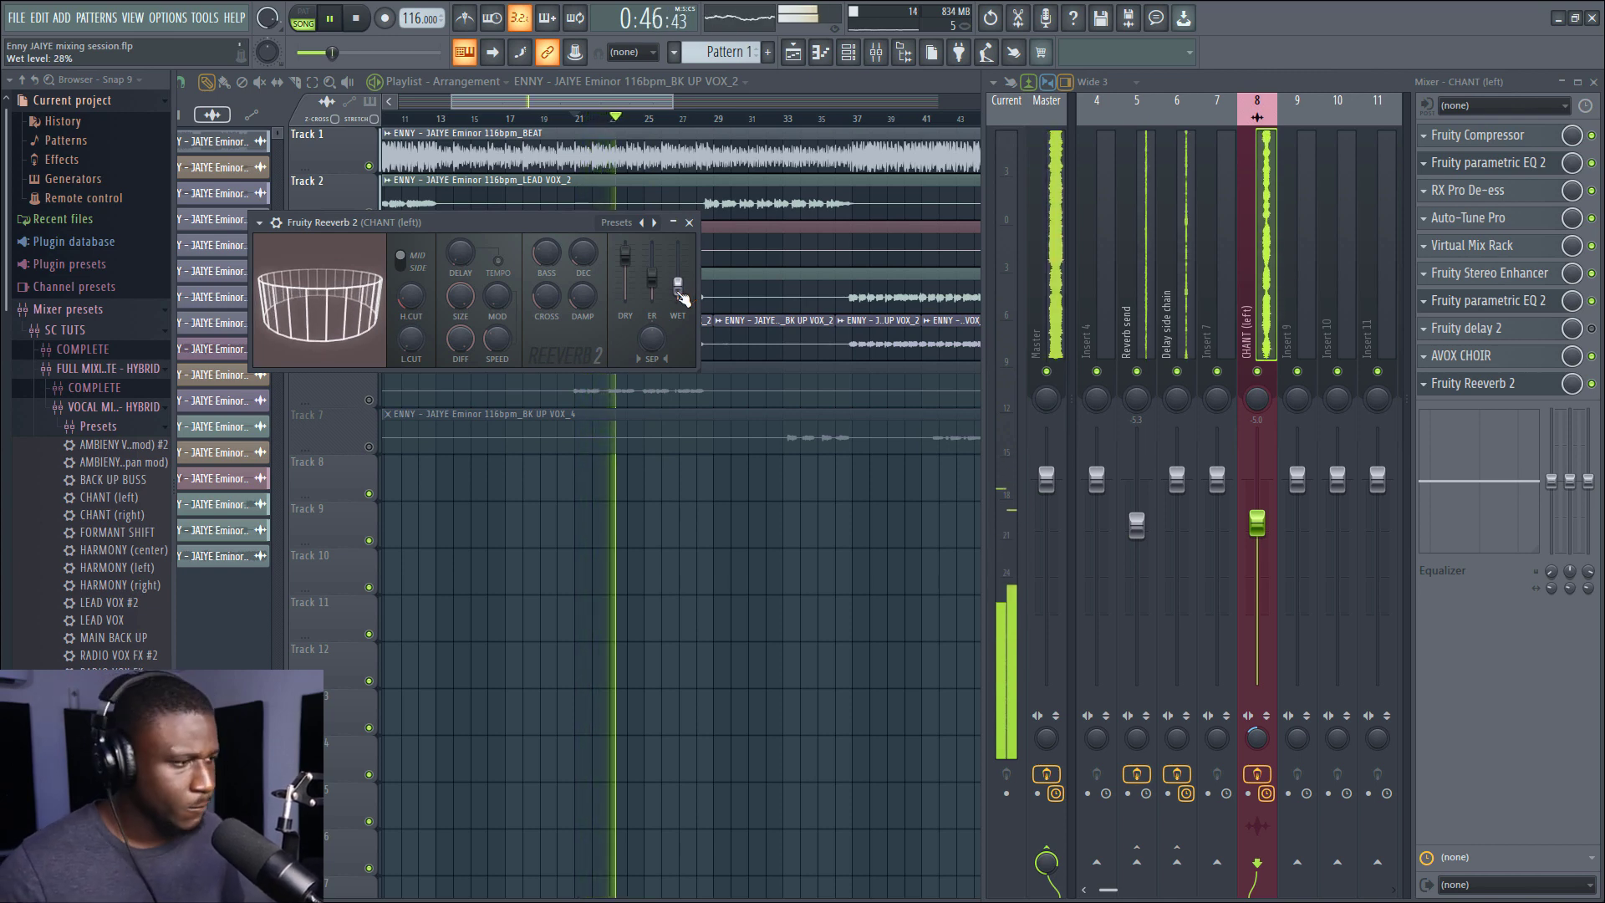
key("space")
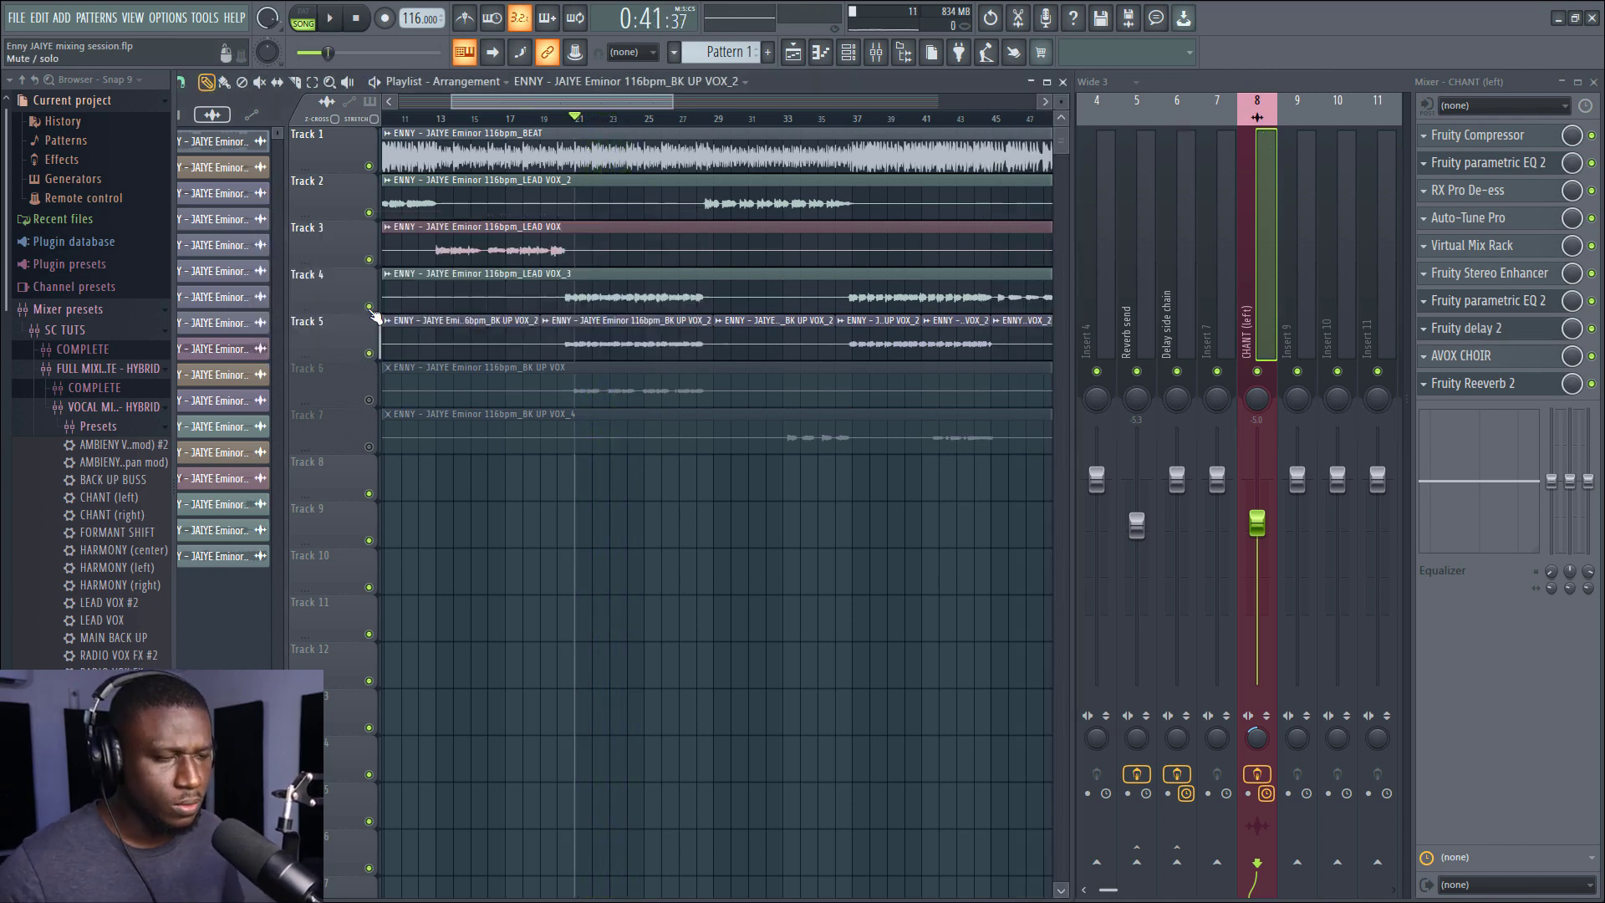
Solo Track 5 in the playlist, play its backup vocal, and toggle the CHANT (left) insert's effects to compare the sound.
left_click(368, 306, "ctrl")
left_click(369, 353, "ctrl")
key("space")
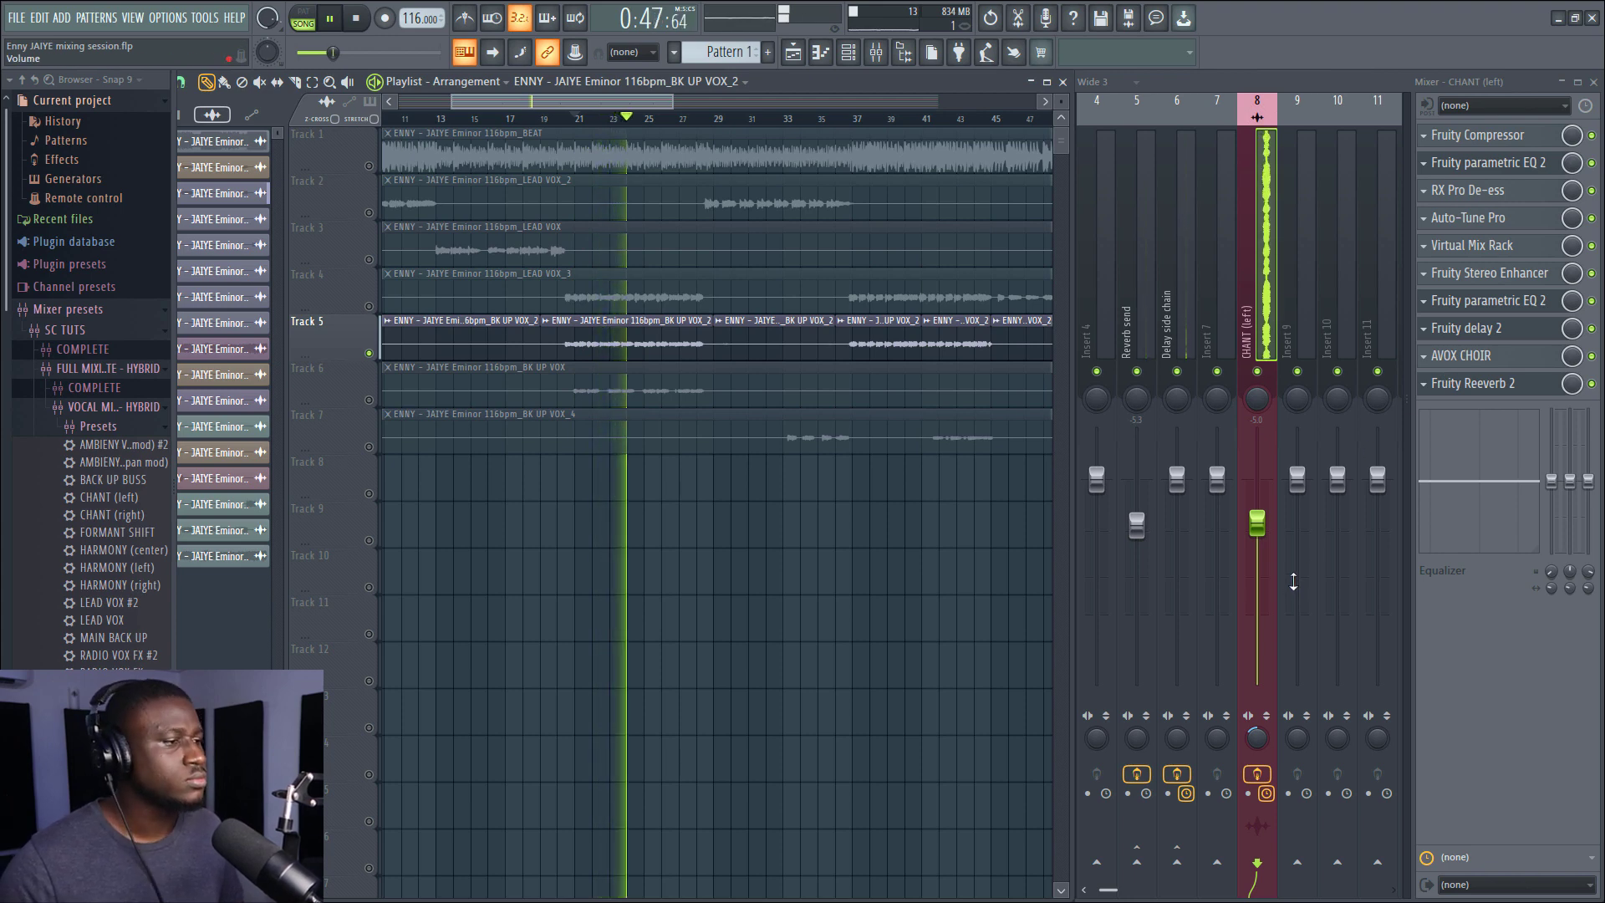
left_click(1258, 774)
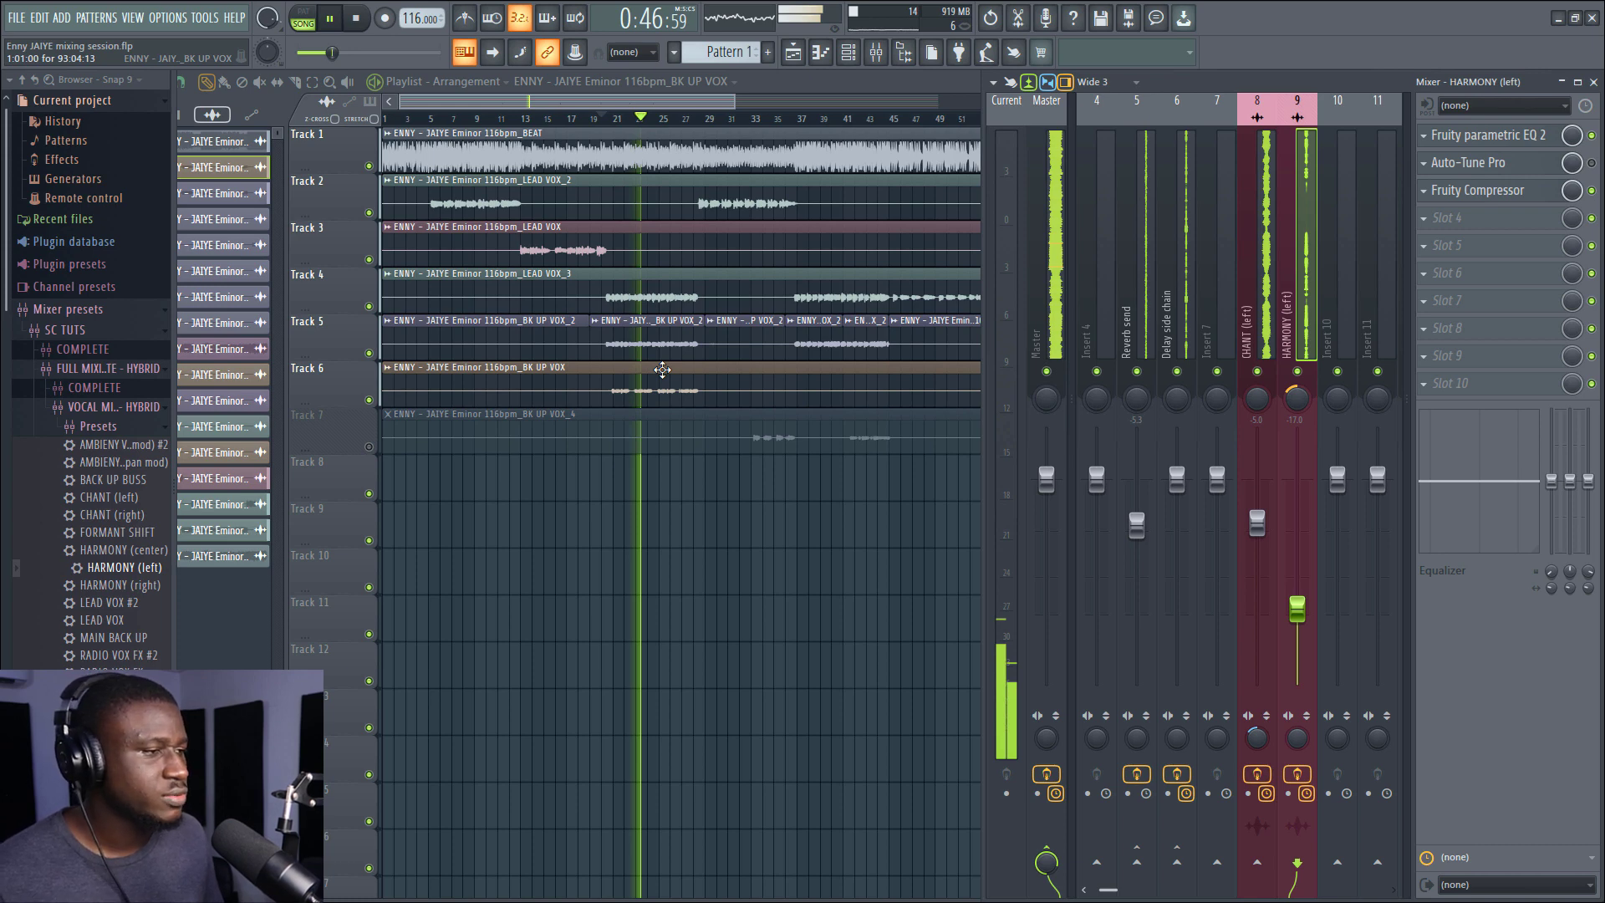
Raise the HARMONY (left) fader during playback until it sits in the mix, at about -6 dB.
left_click_drag(1296, 609, 1296, 532)
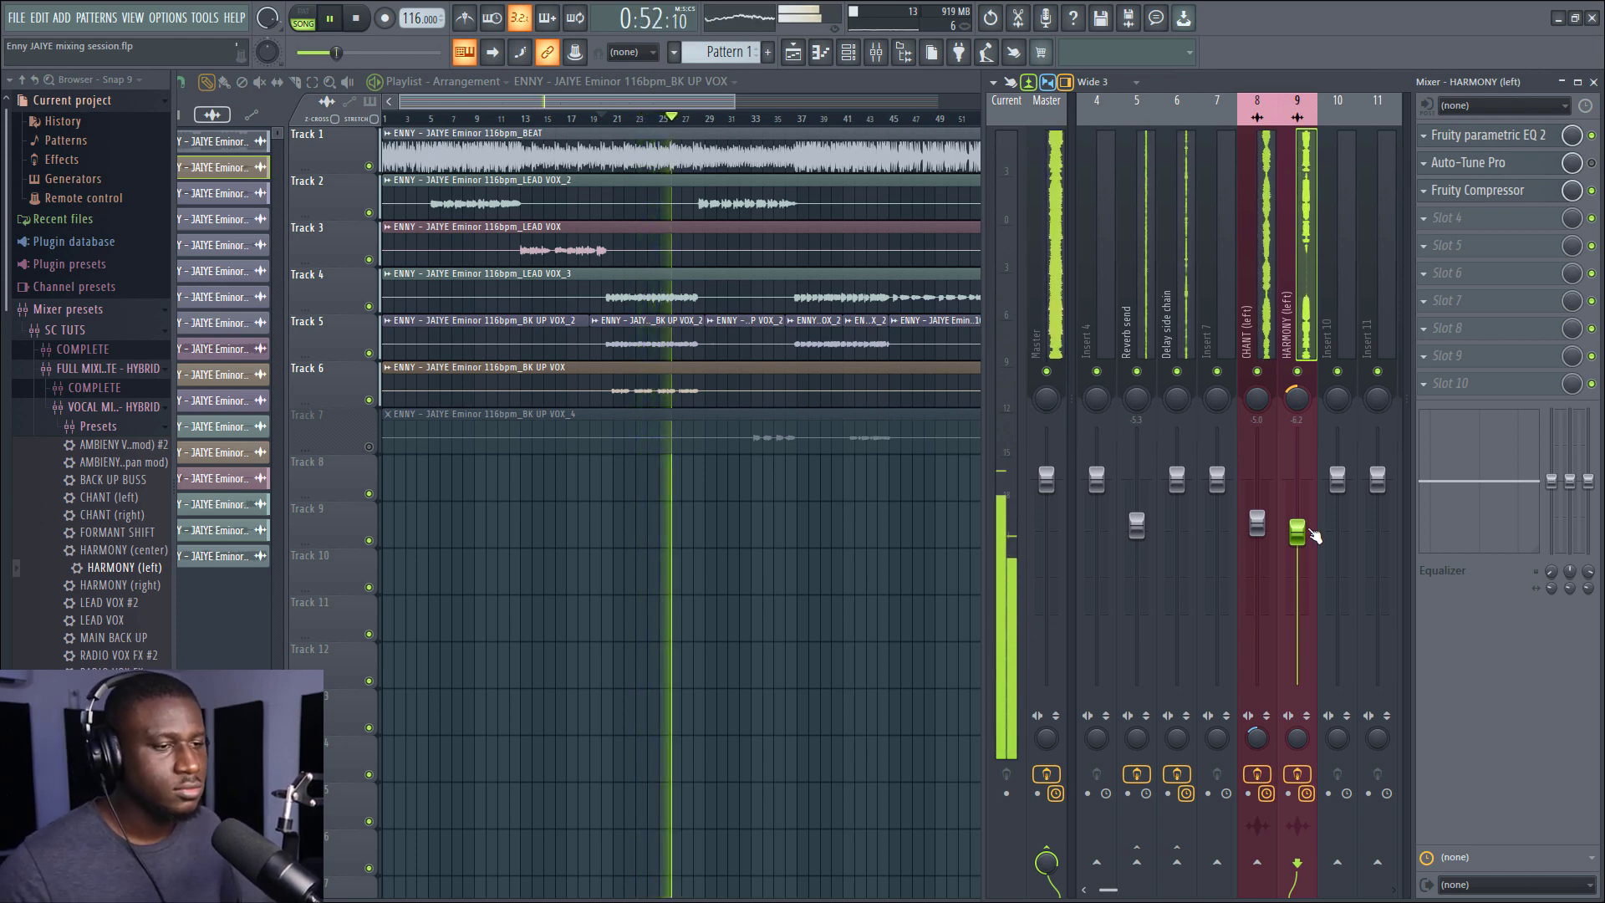
left_click_drag(1296, 532, 1296, 529)
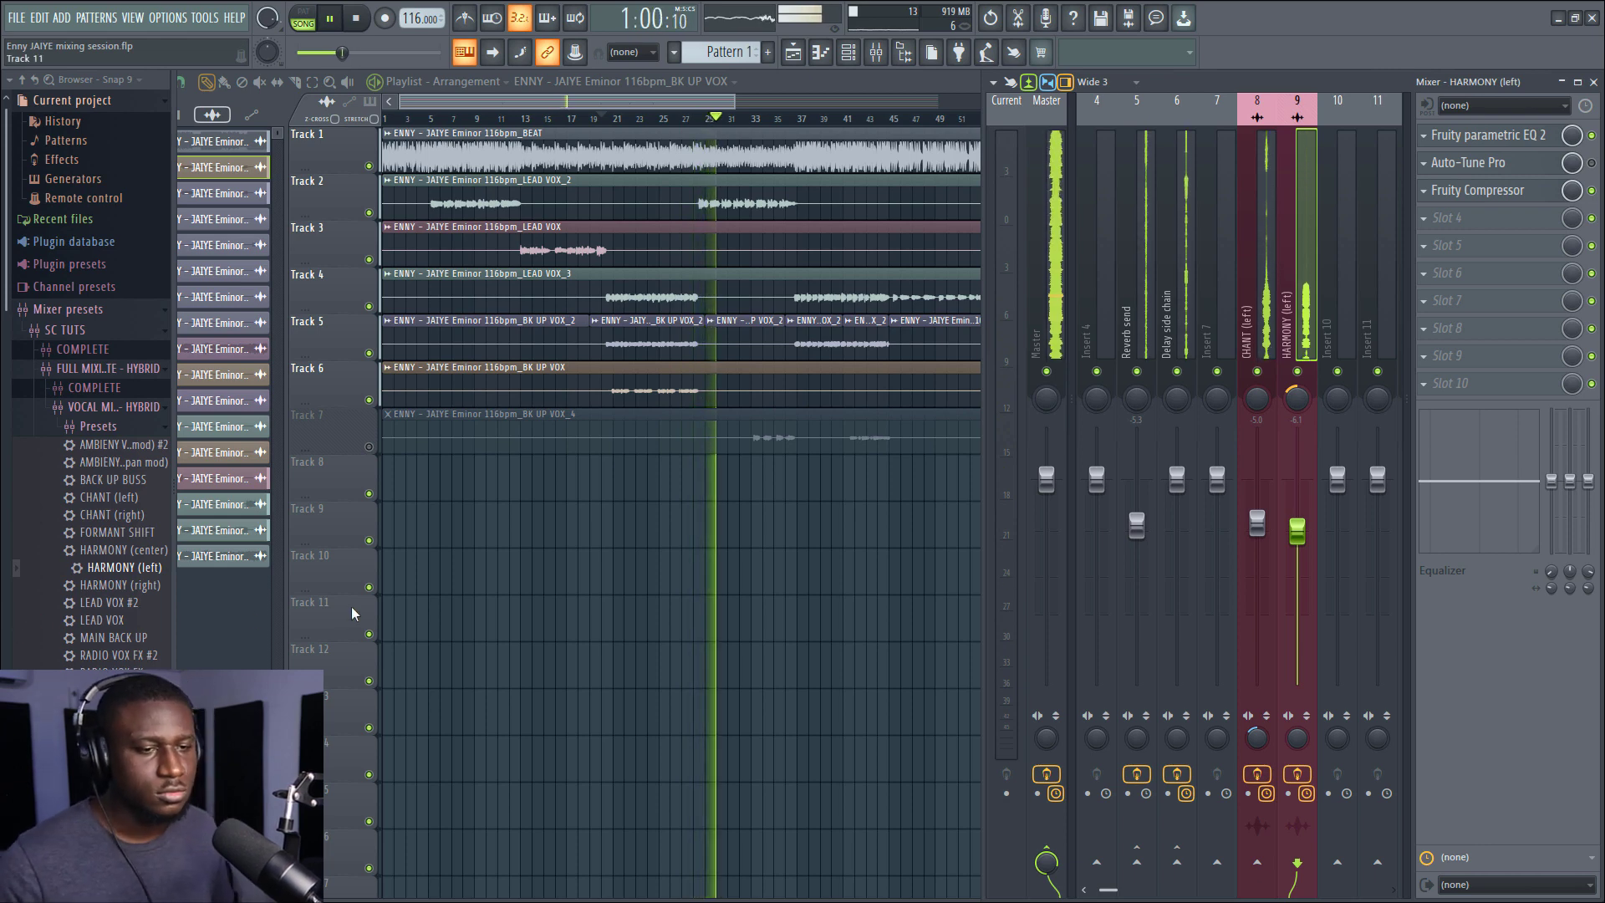
Unmute Track 7 and send its BK UP VOX_4 clip through mixer insert 10 with the HARMONY (right) preset.
left_click(369, 447)
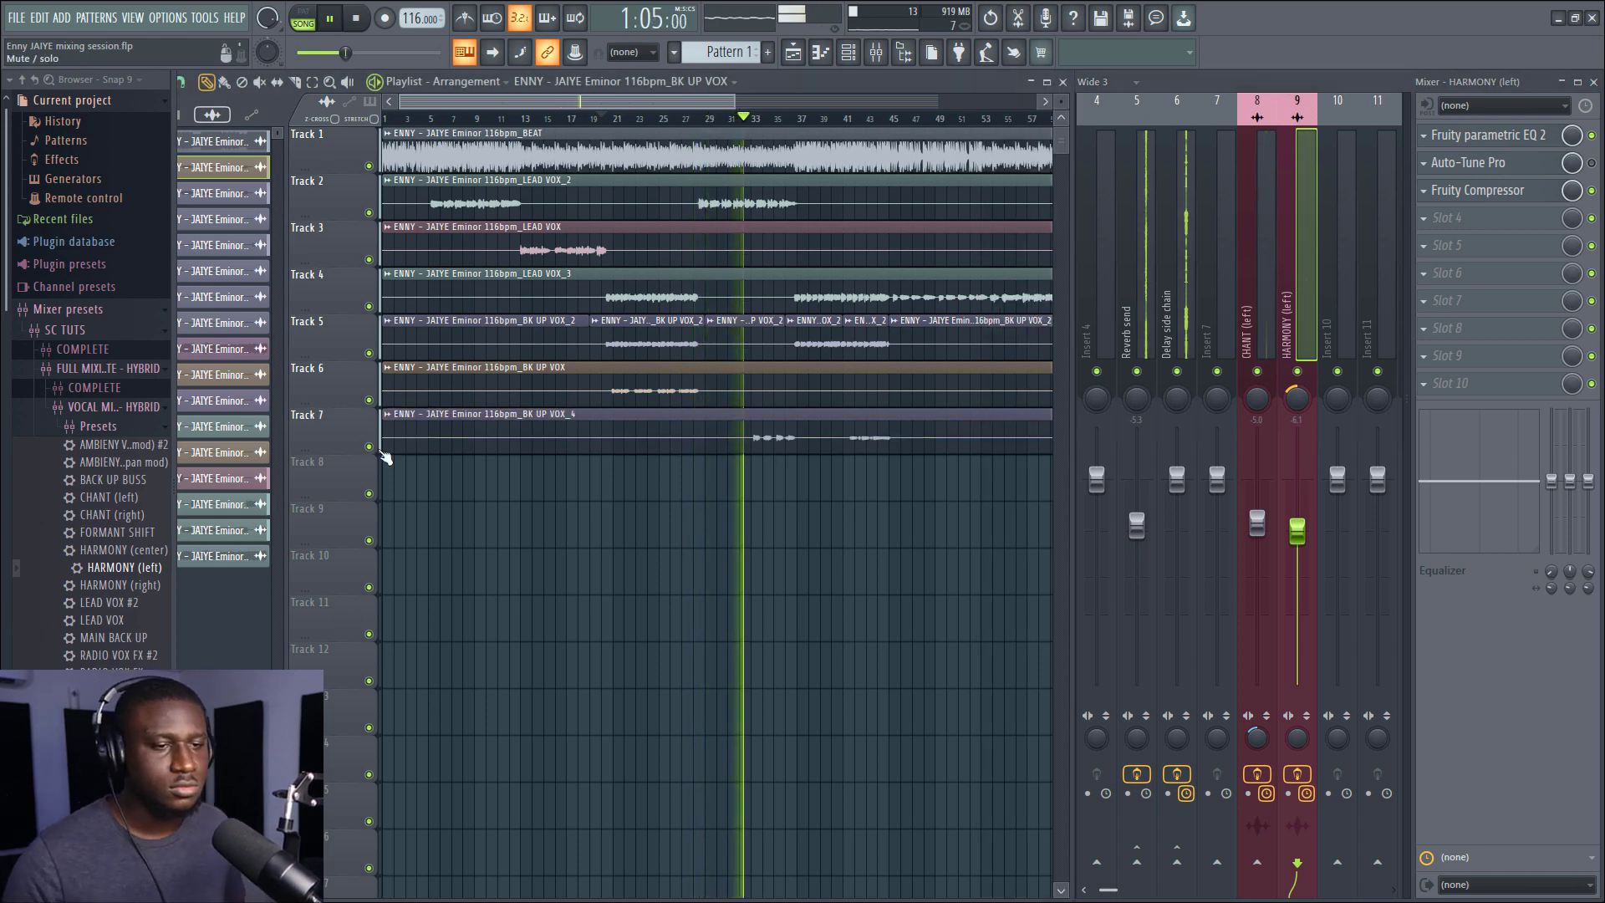
double_click(486, 430)
key("Escape")
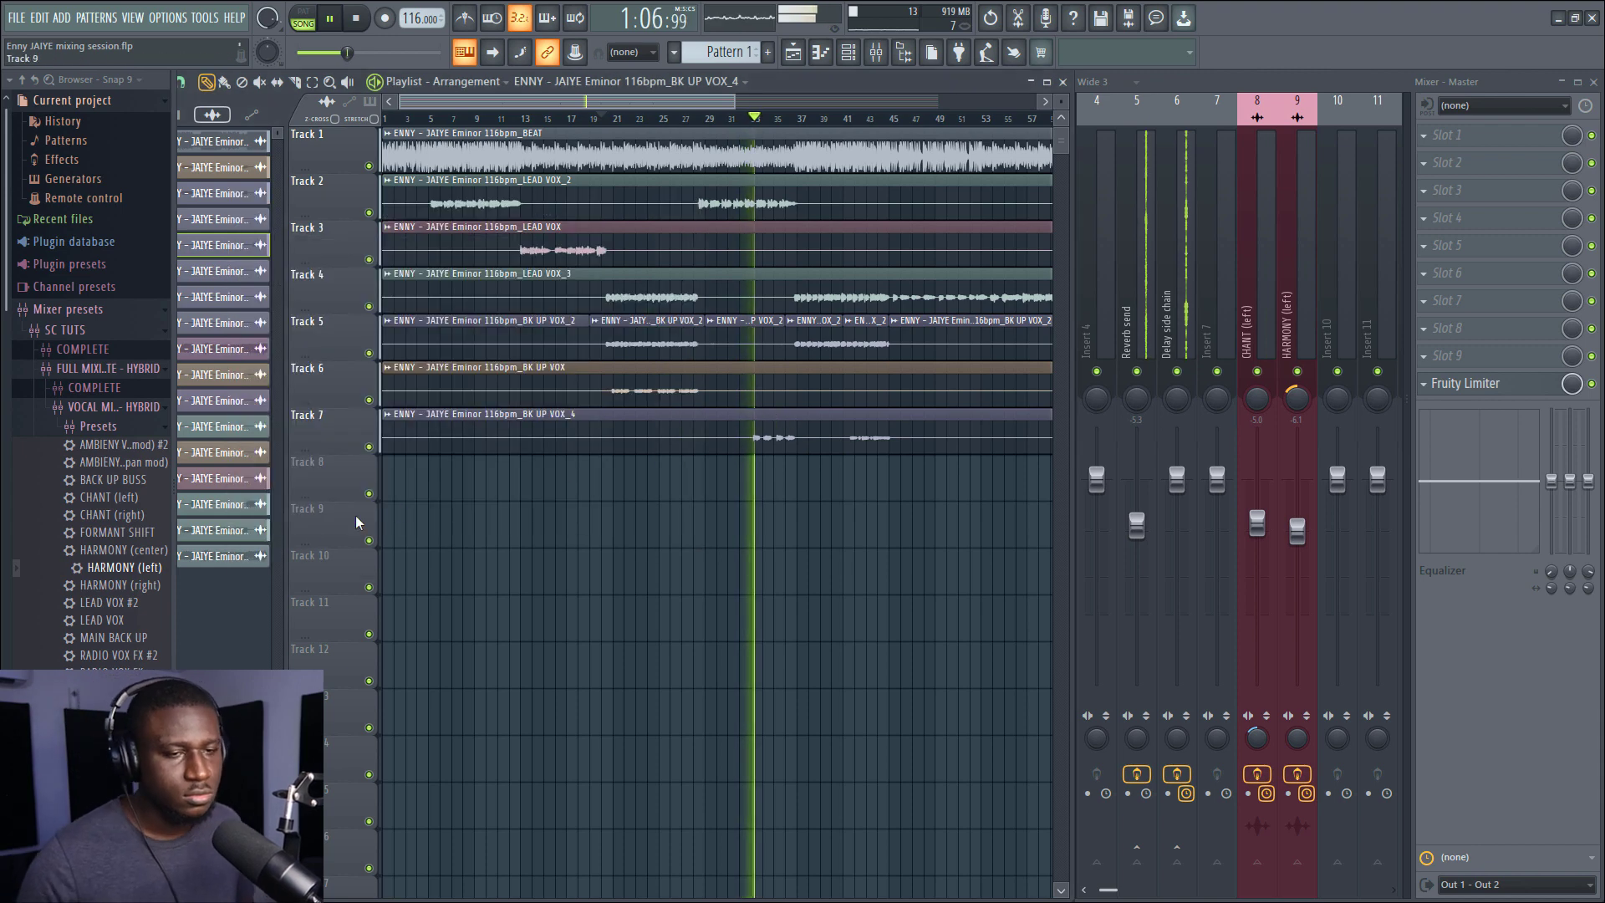
left_click_drag(134, 585, 1334, 333)
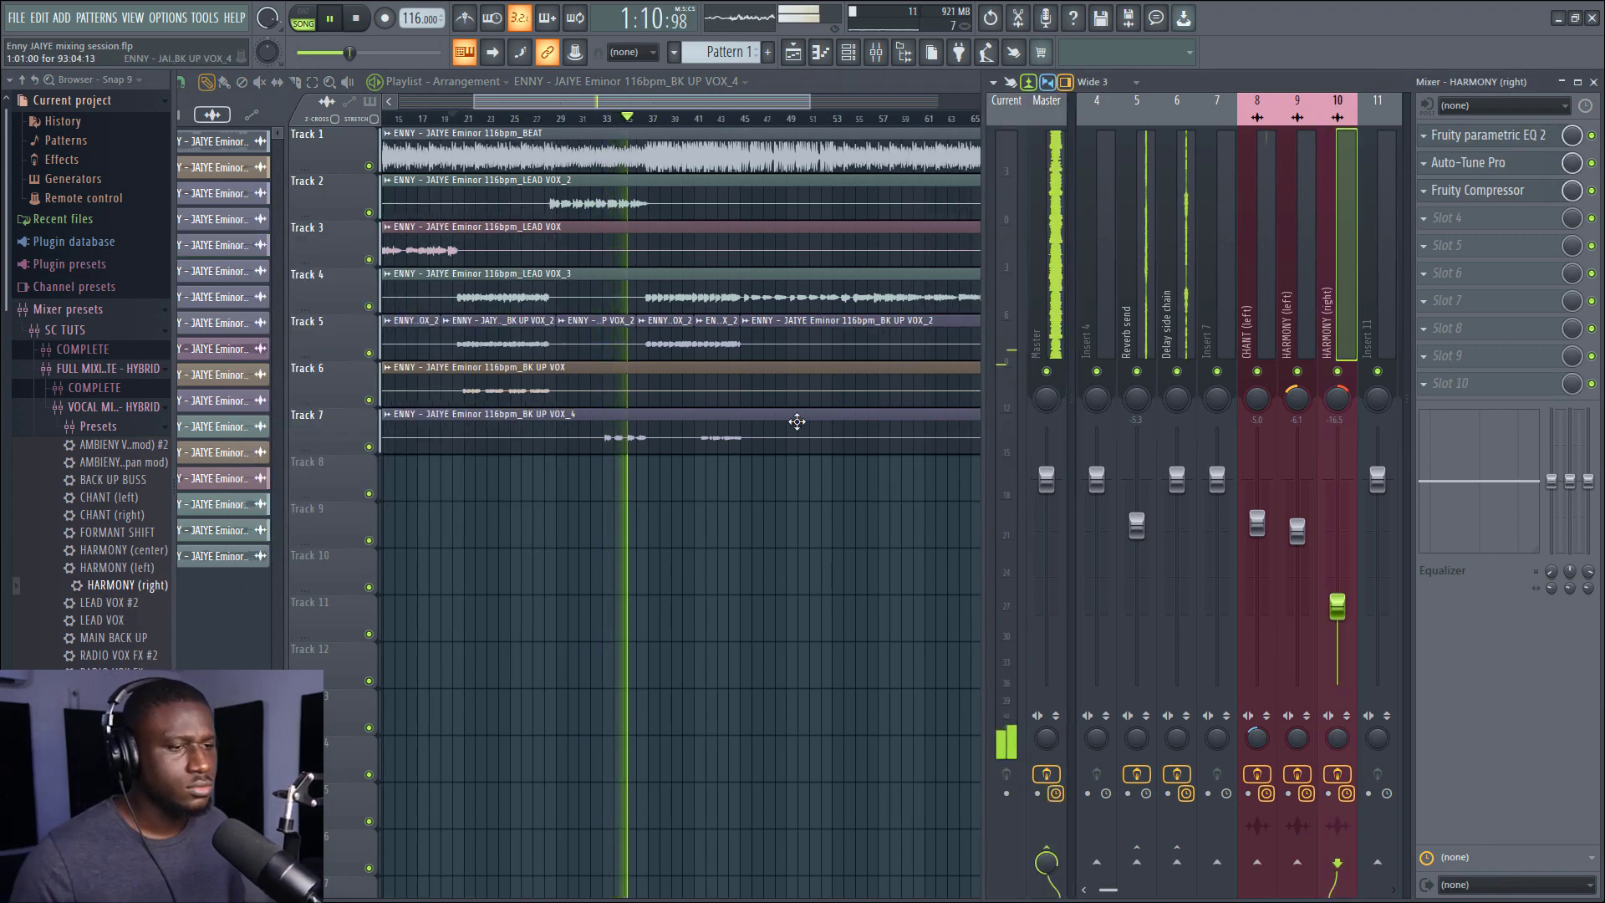
double_click(776, 425)
left_click(1344, 336)
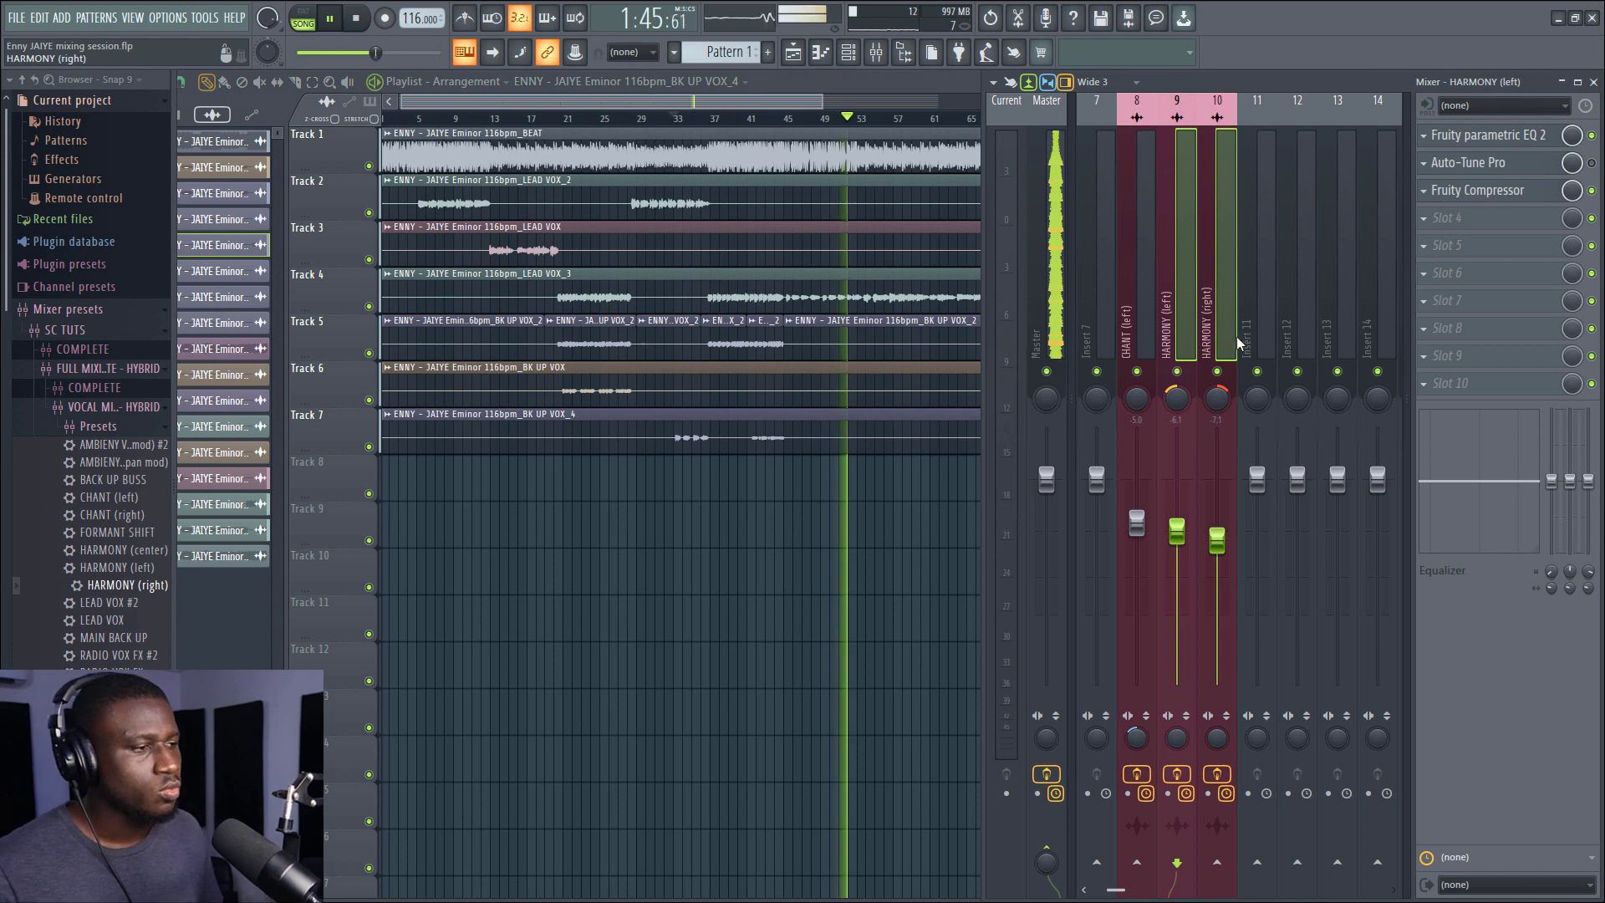
Create a submix of HARMONY (left) and HARMONY (right) on insert 11, named "Back up grp master".
right_click(1254, 335)
mouse_move(1338, 283)
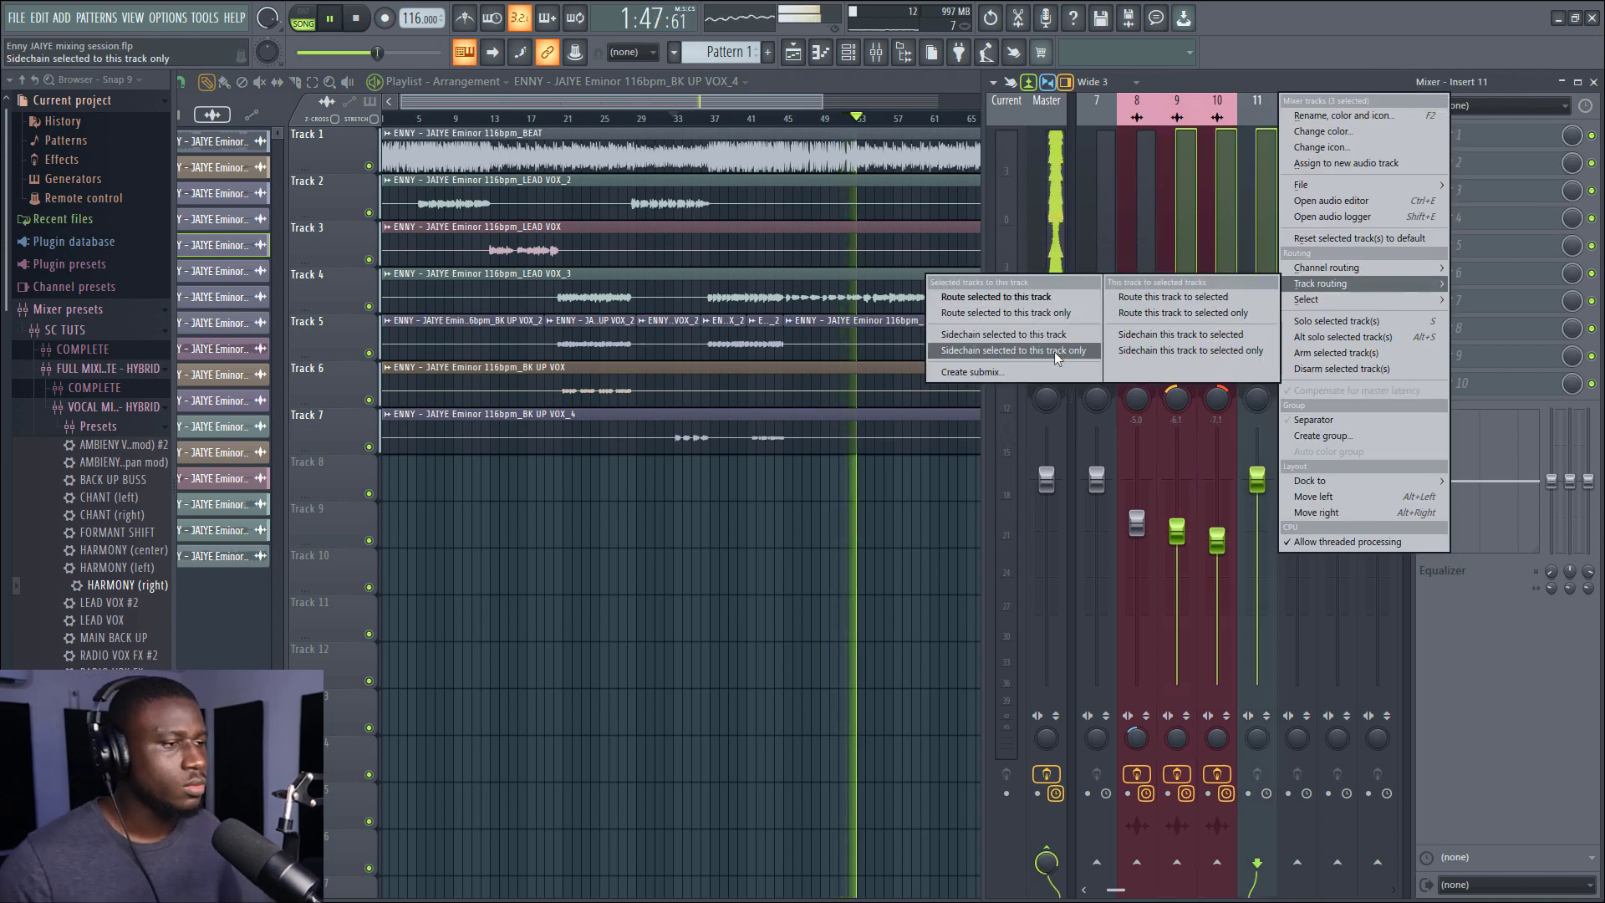
left_click(1032, 367)
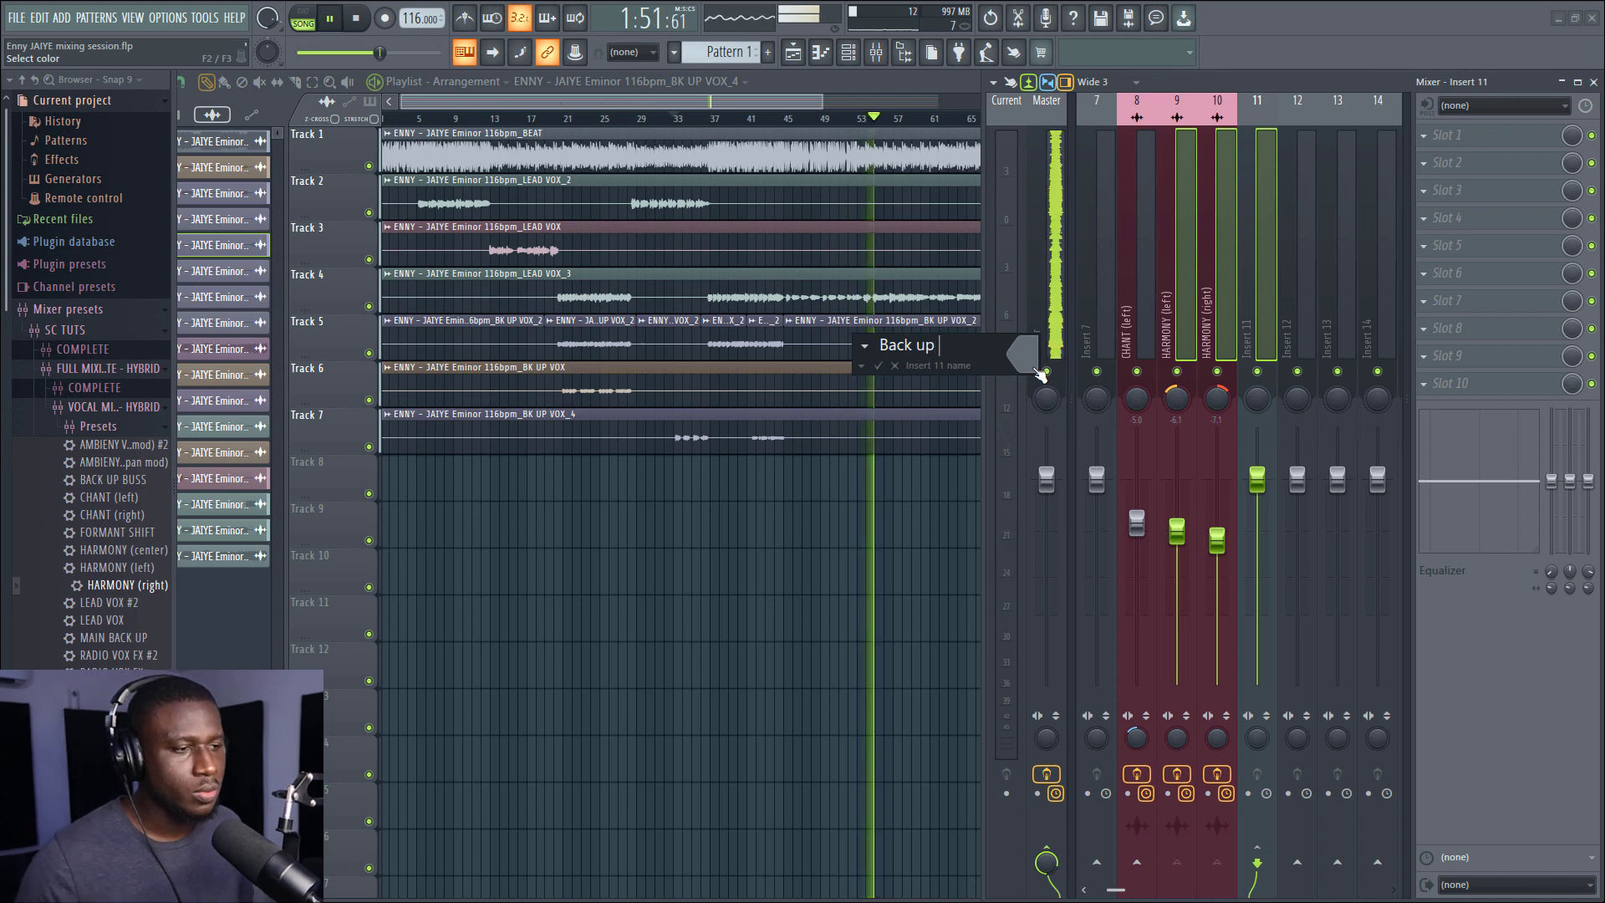
key("BackSpace")
key("BackSpace")
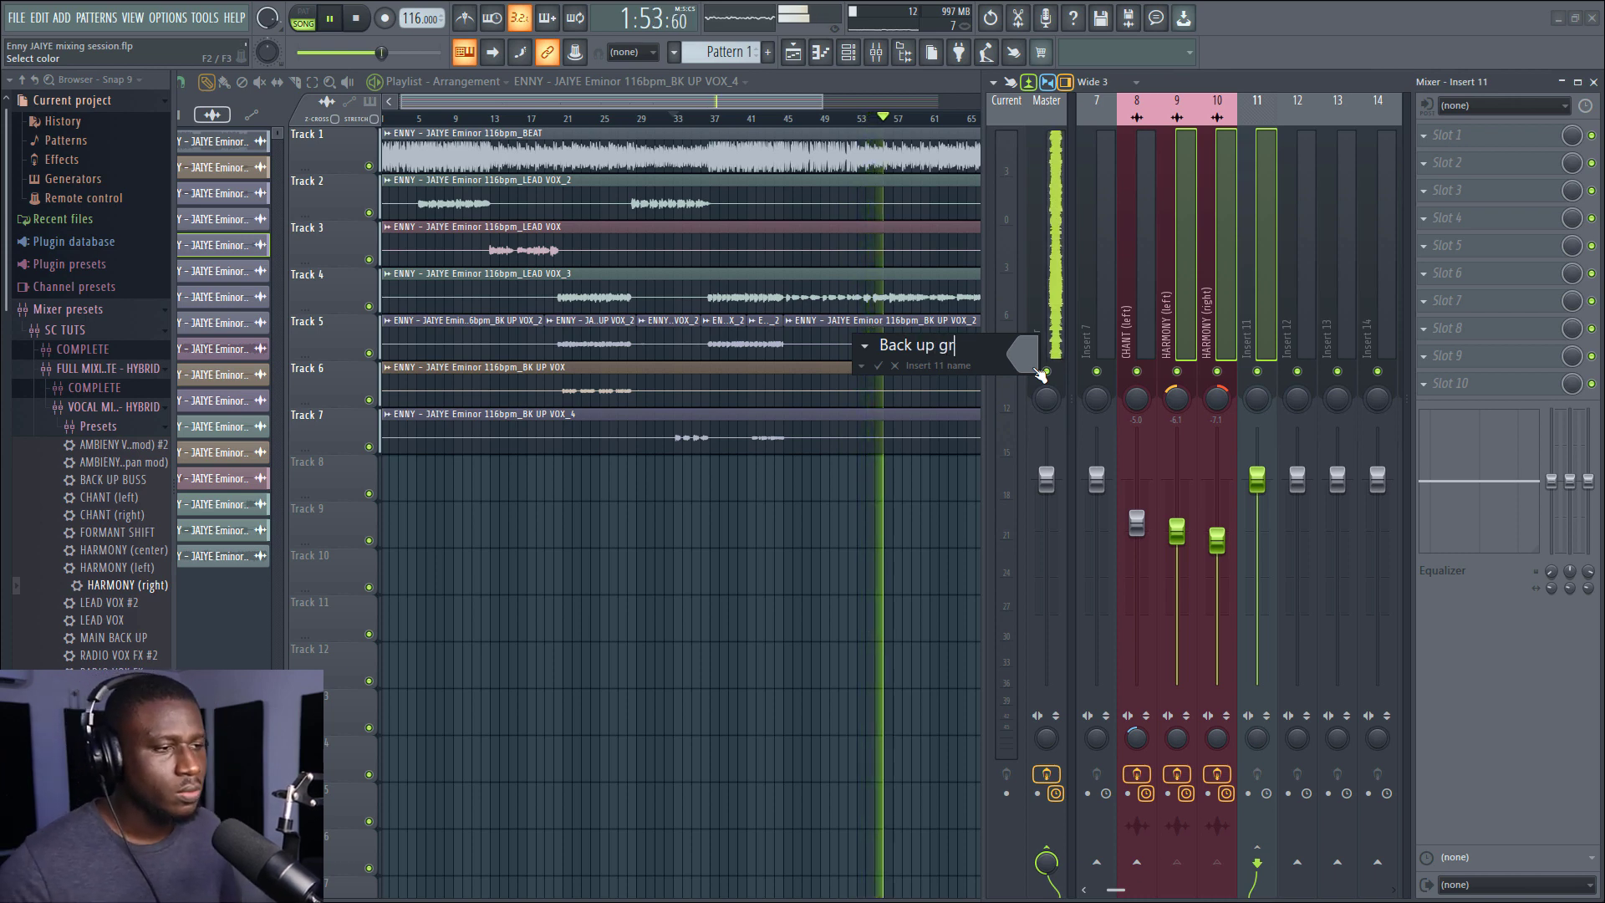
type("p master")
key("Return")
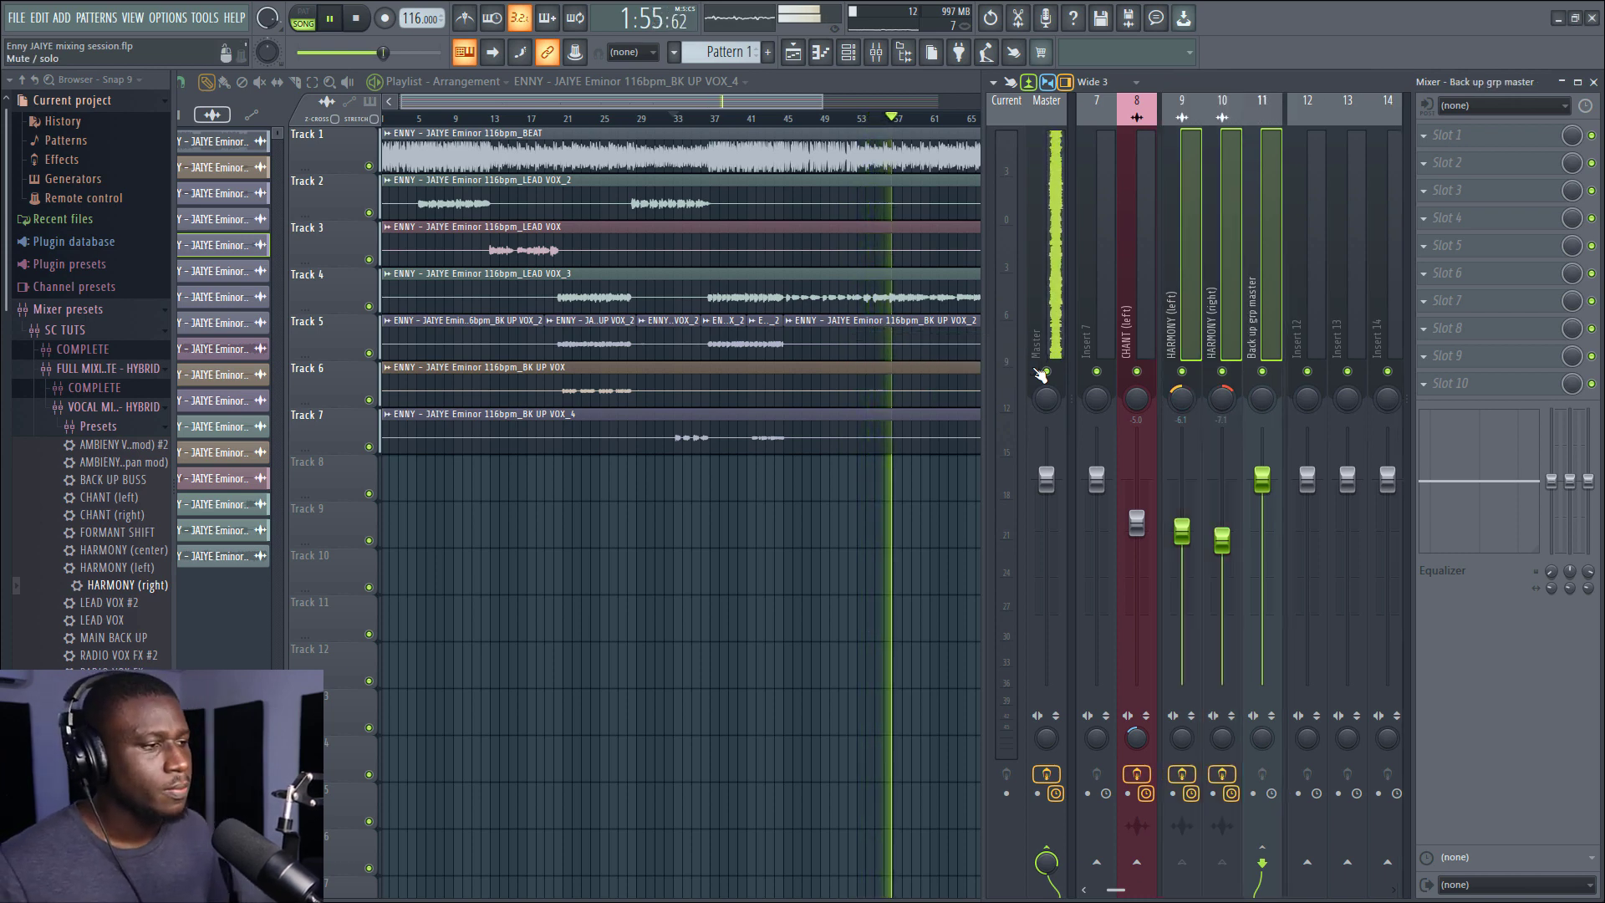
Select the Back up grp master insert and load the BACK UP BUSS preset onto it.
left_click(1262, 347)
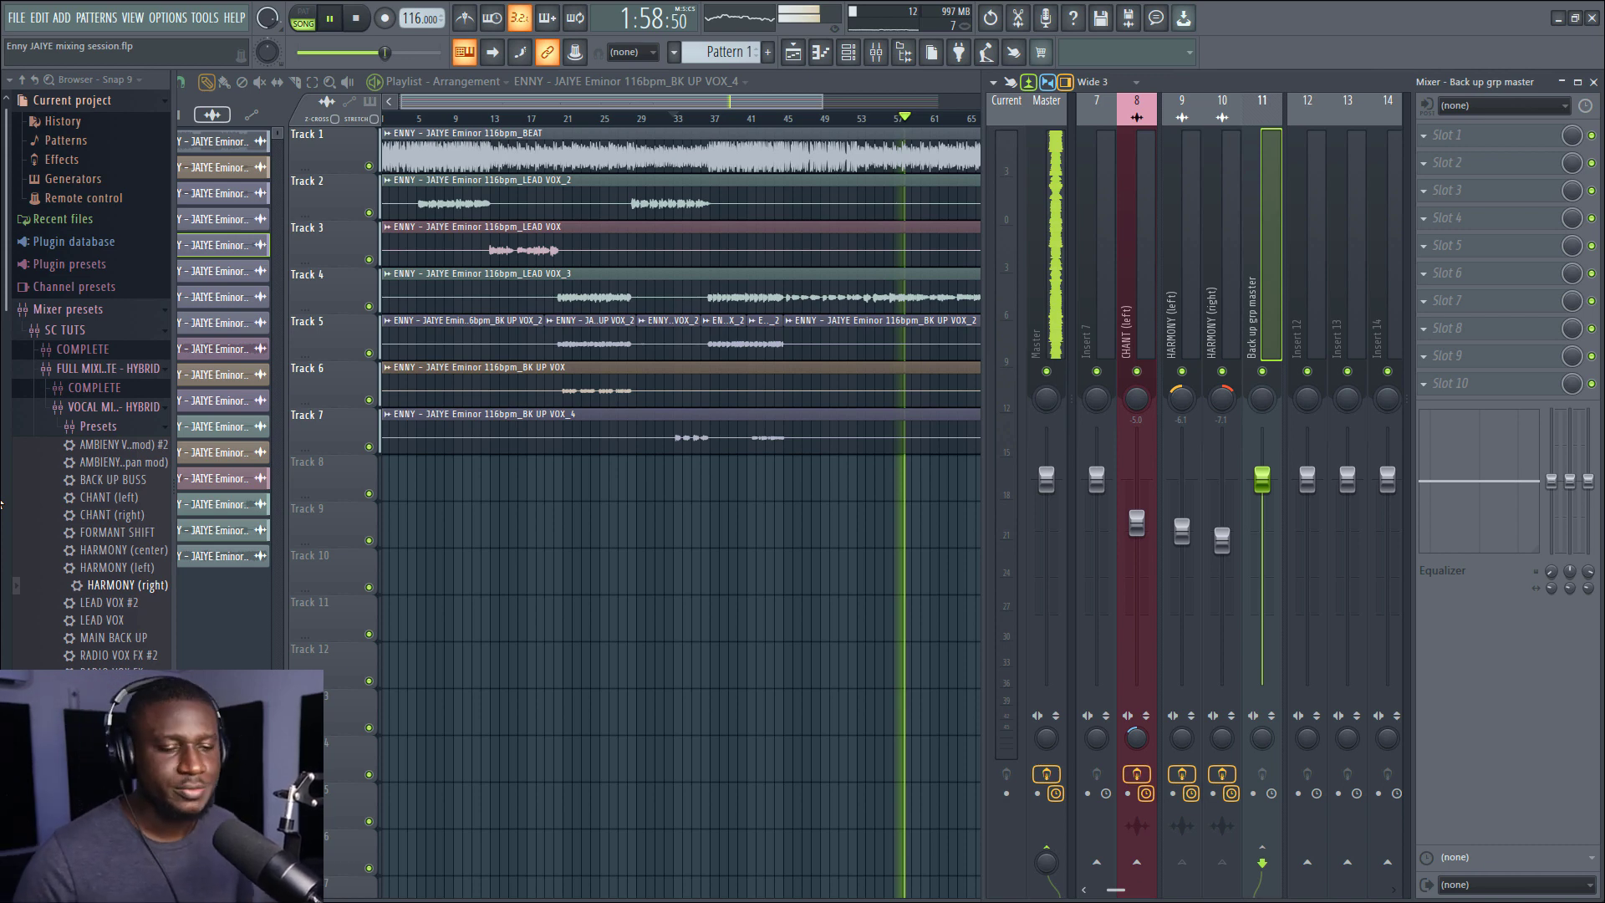
left_click_drag(110, 480, 110, 487)
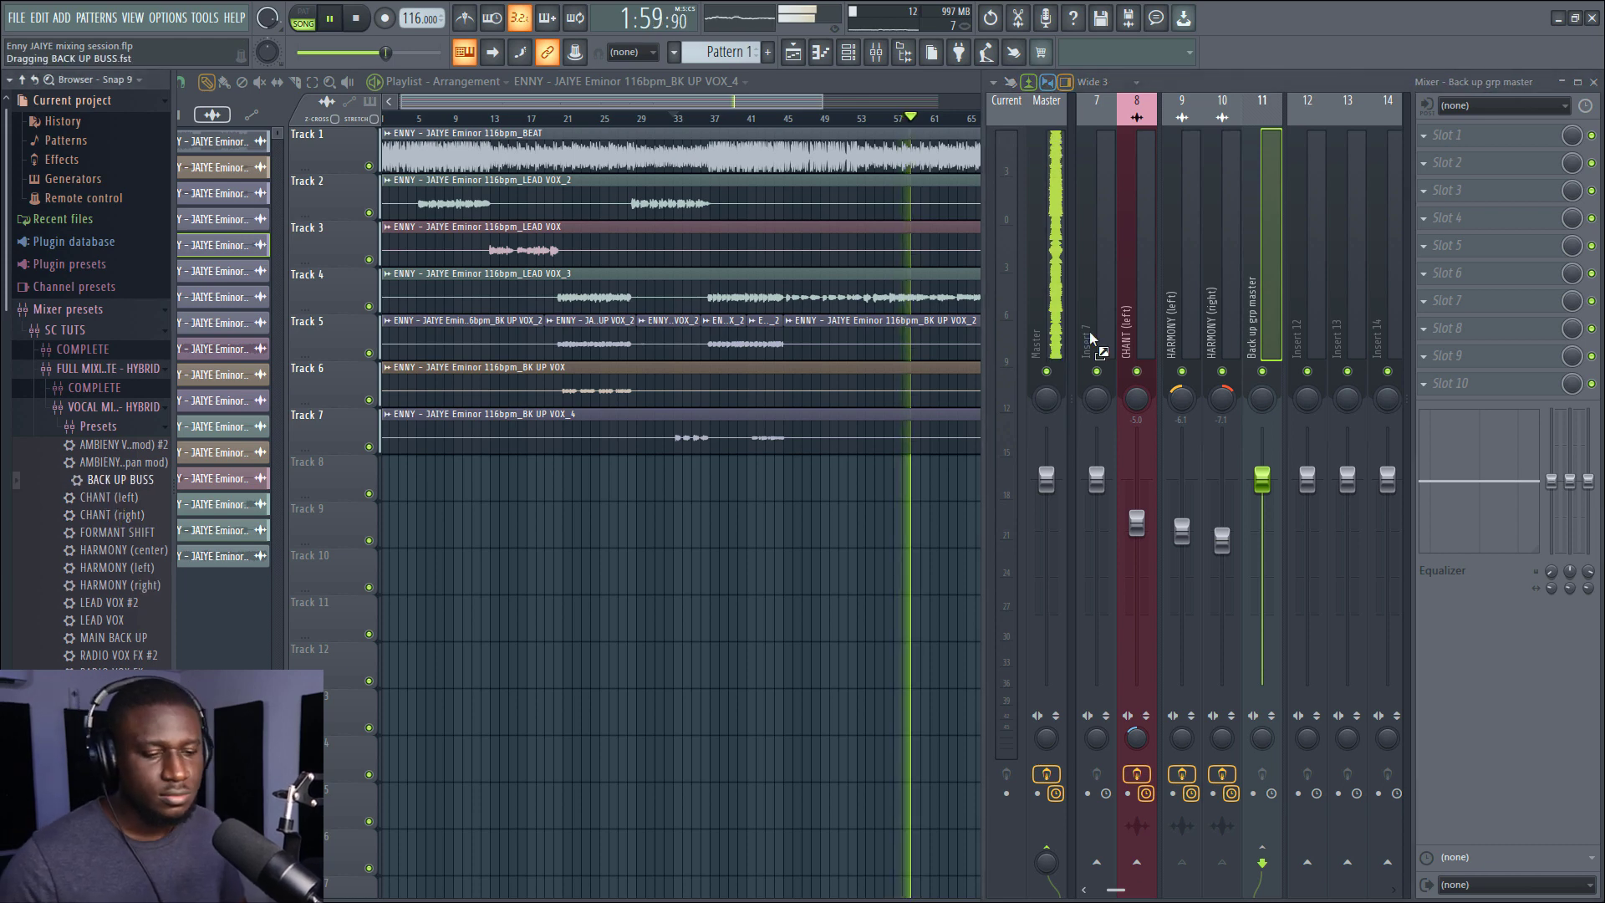
left_click_drag(1092, 339, 1270, 307)
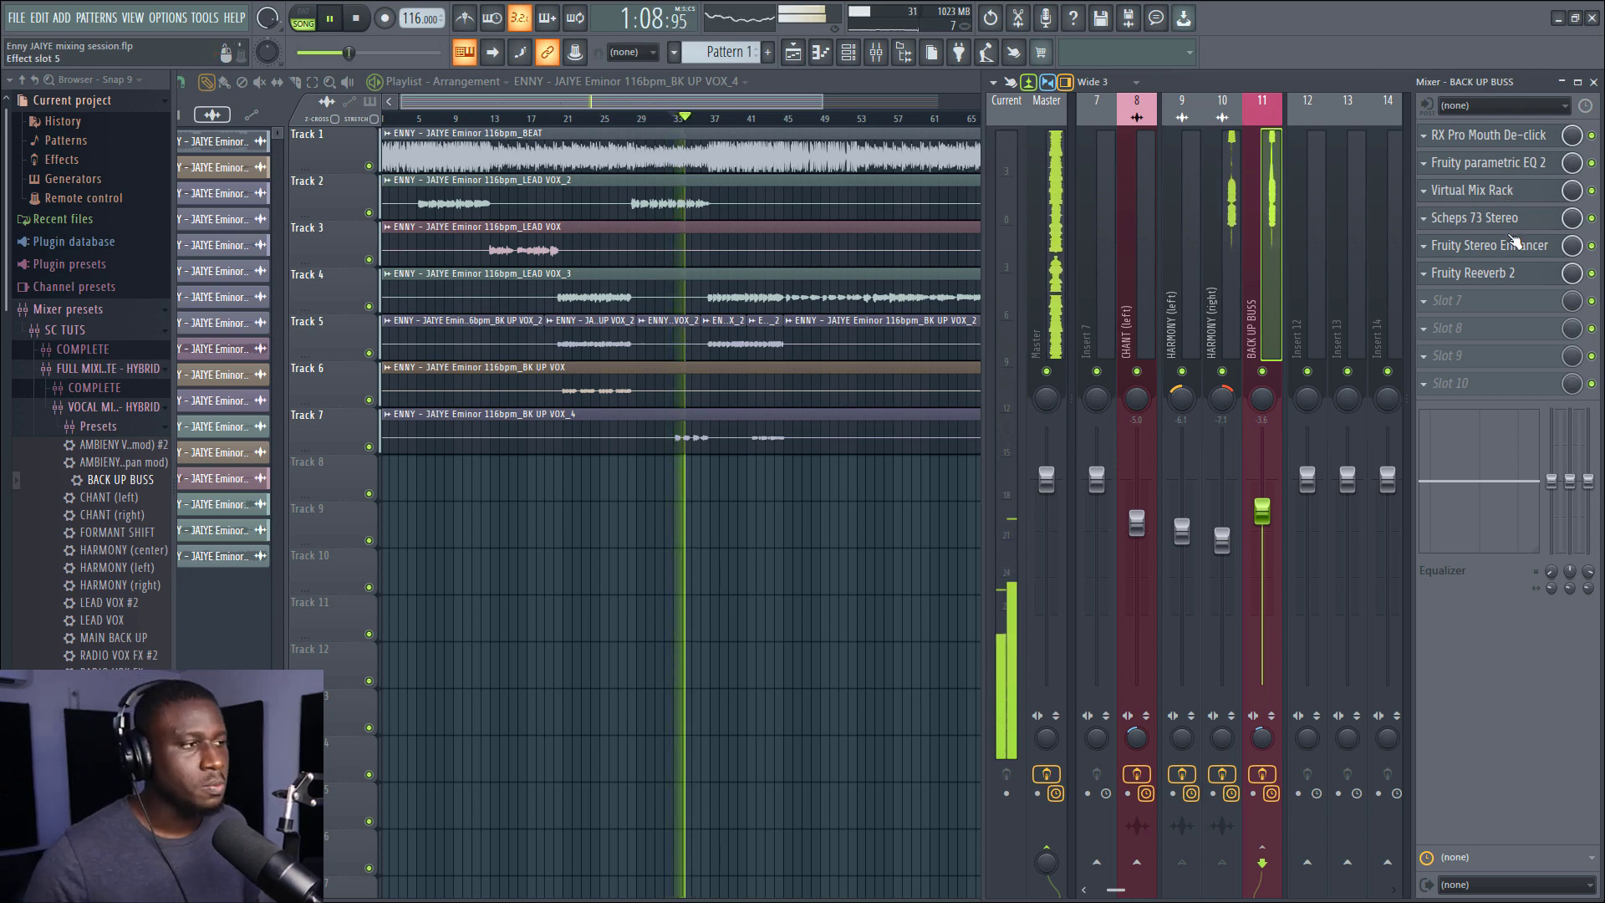
Disable RX Pro Mouth De-click on BACK UP BUSS and check its Fruity Stereo Enhancer and Fruity Reeverb 2 settings.
left_click(1566, 248)
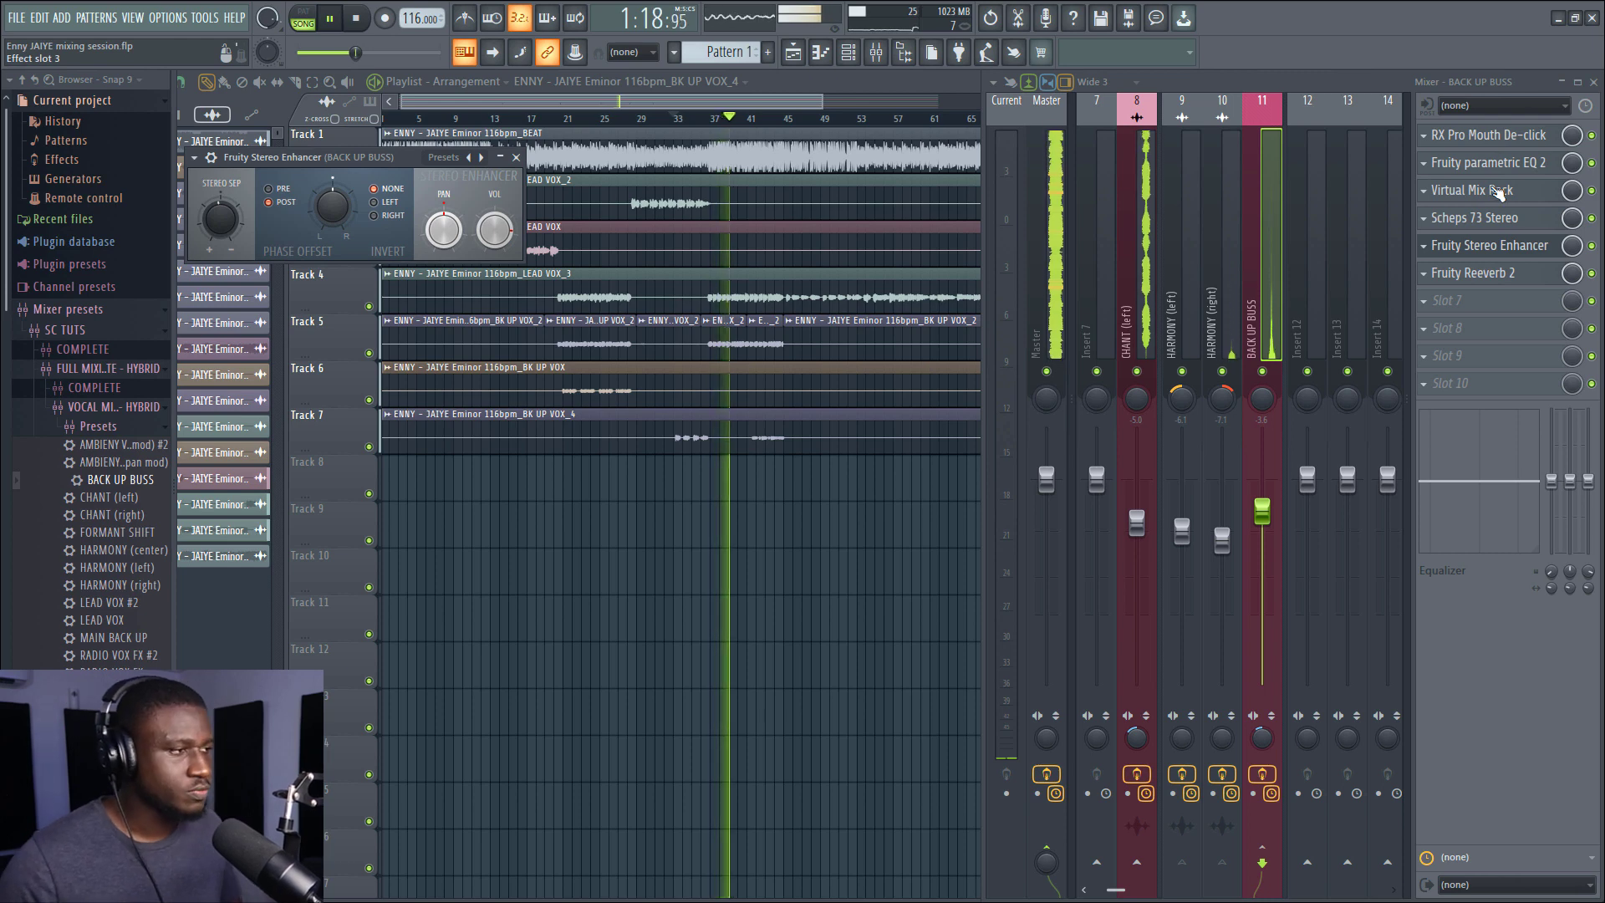
left_click(1591, 136)
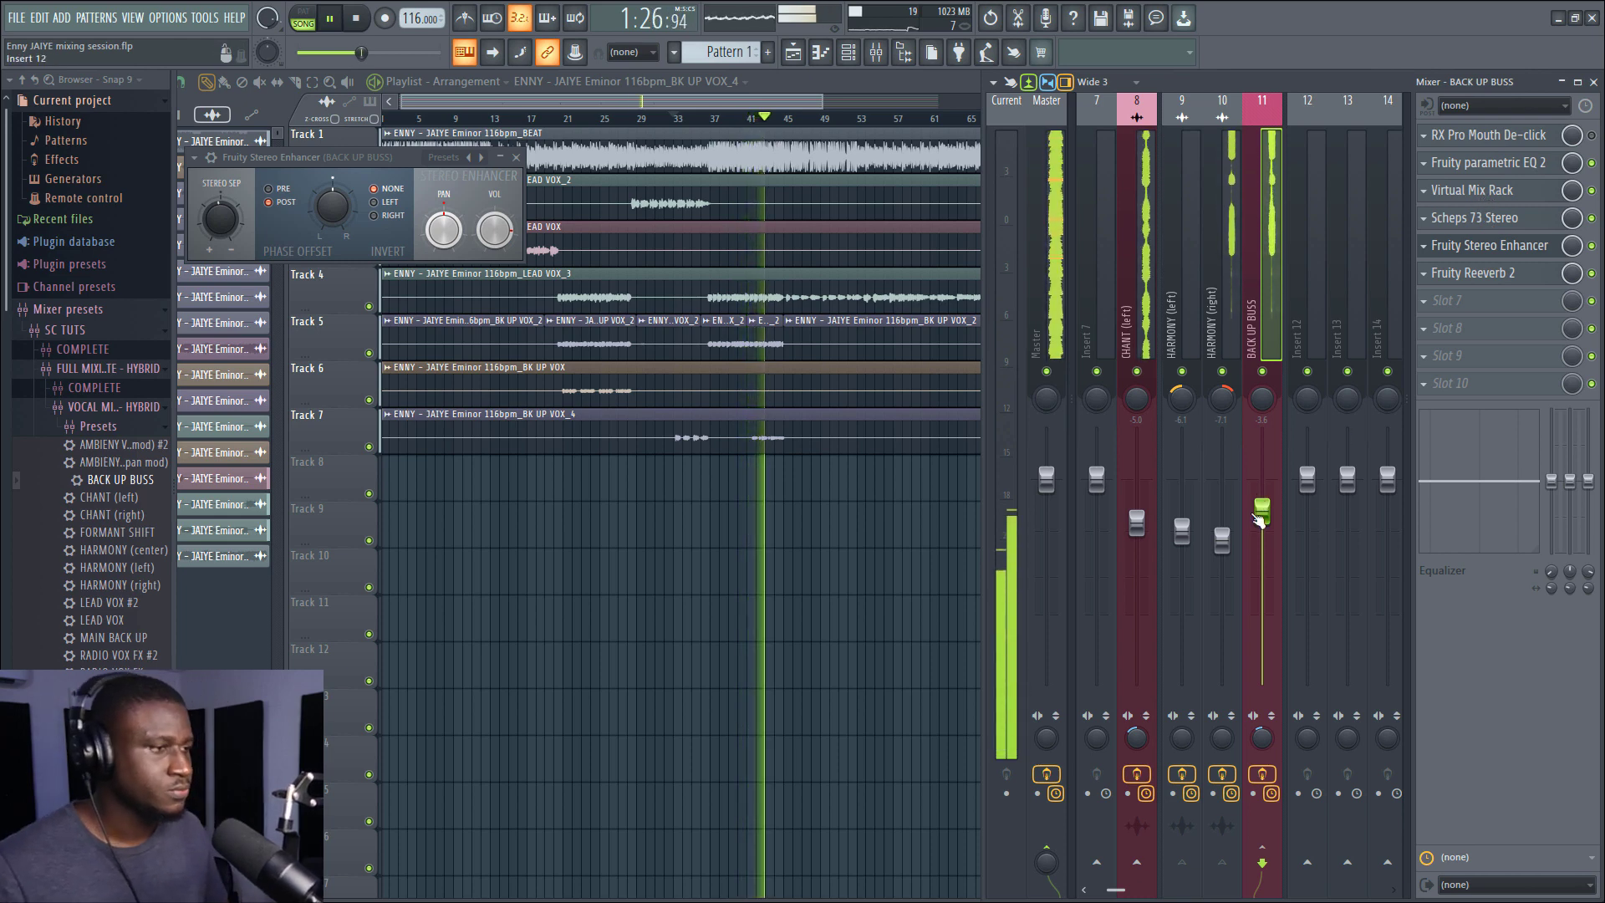
left_click(1503, 276)
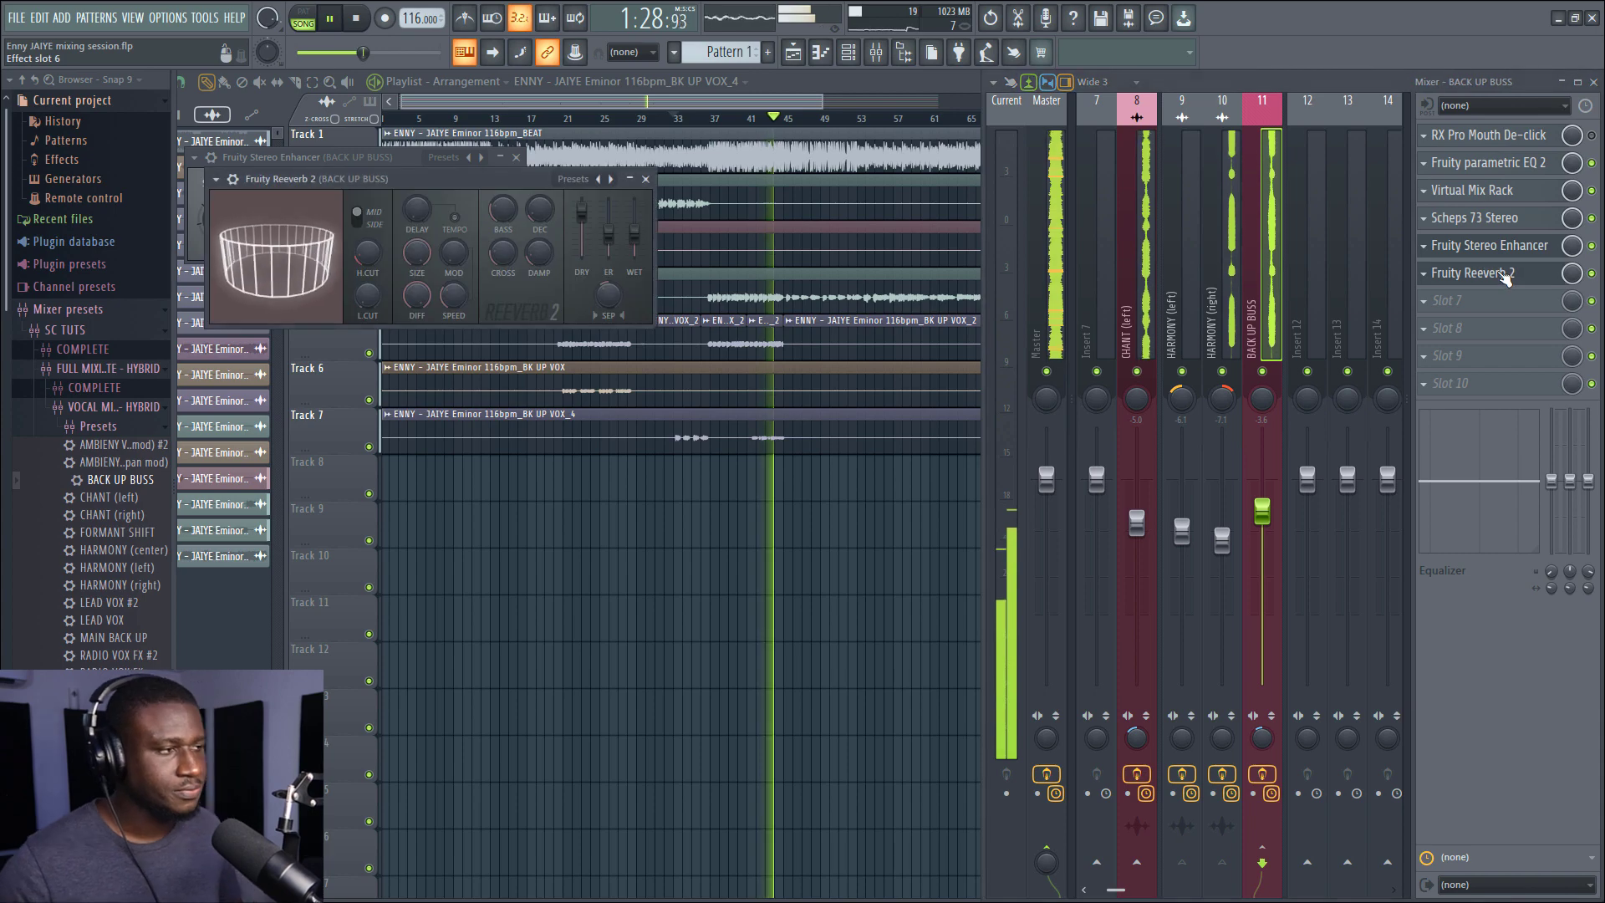
left_click(1505, 279)
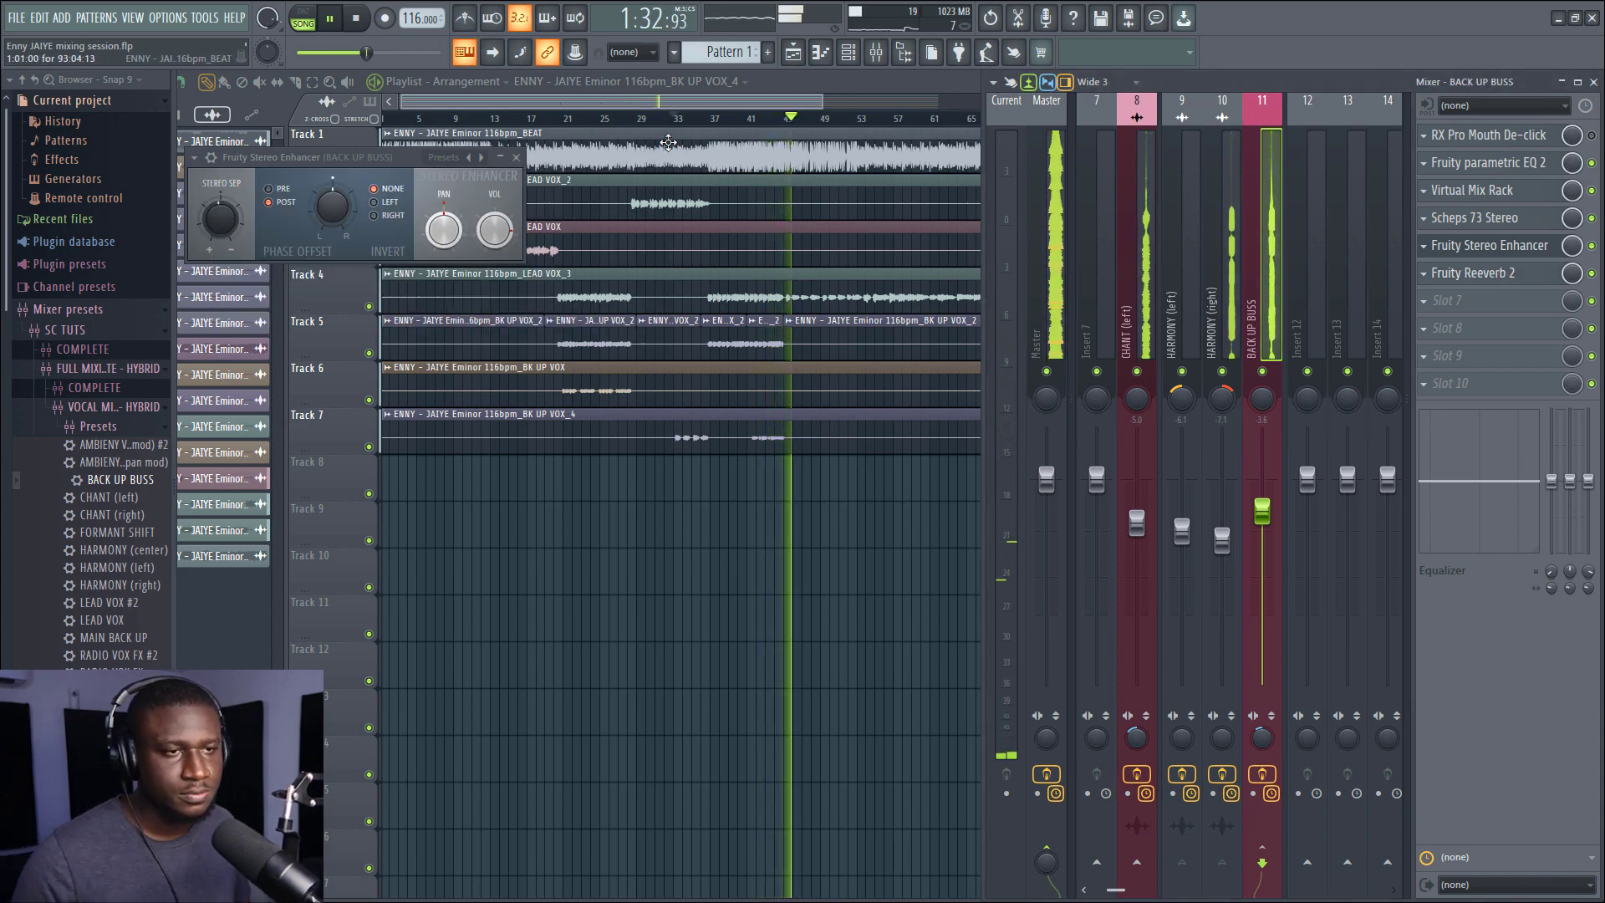
Replay the Track 7 backup vocals and, with the bus's Fruity Reeverb 2 open, raise the BACK UP BUSS fader to about -3 dB.
left_click(684, 124)
scroll(762, 205, "up", 6)
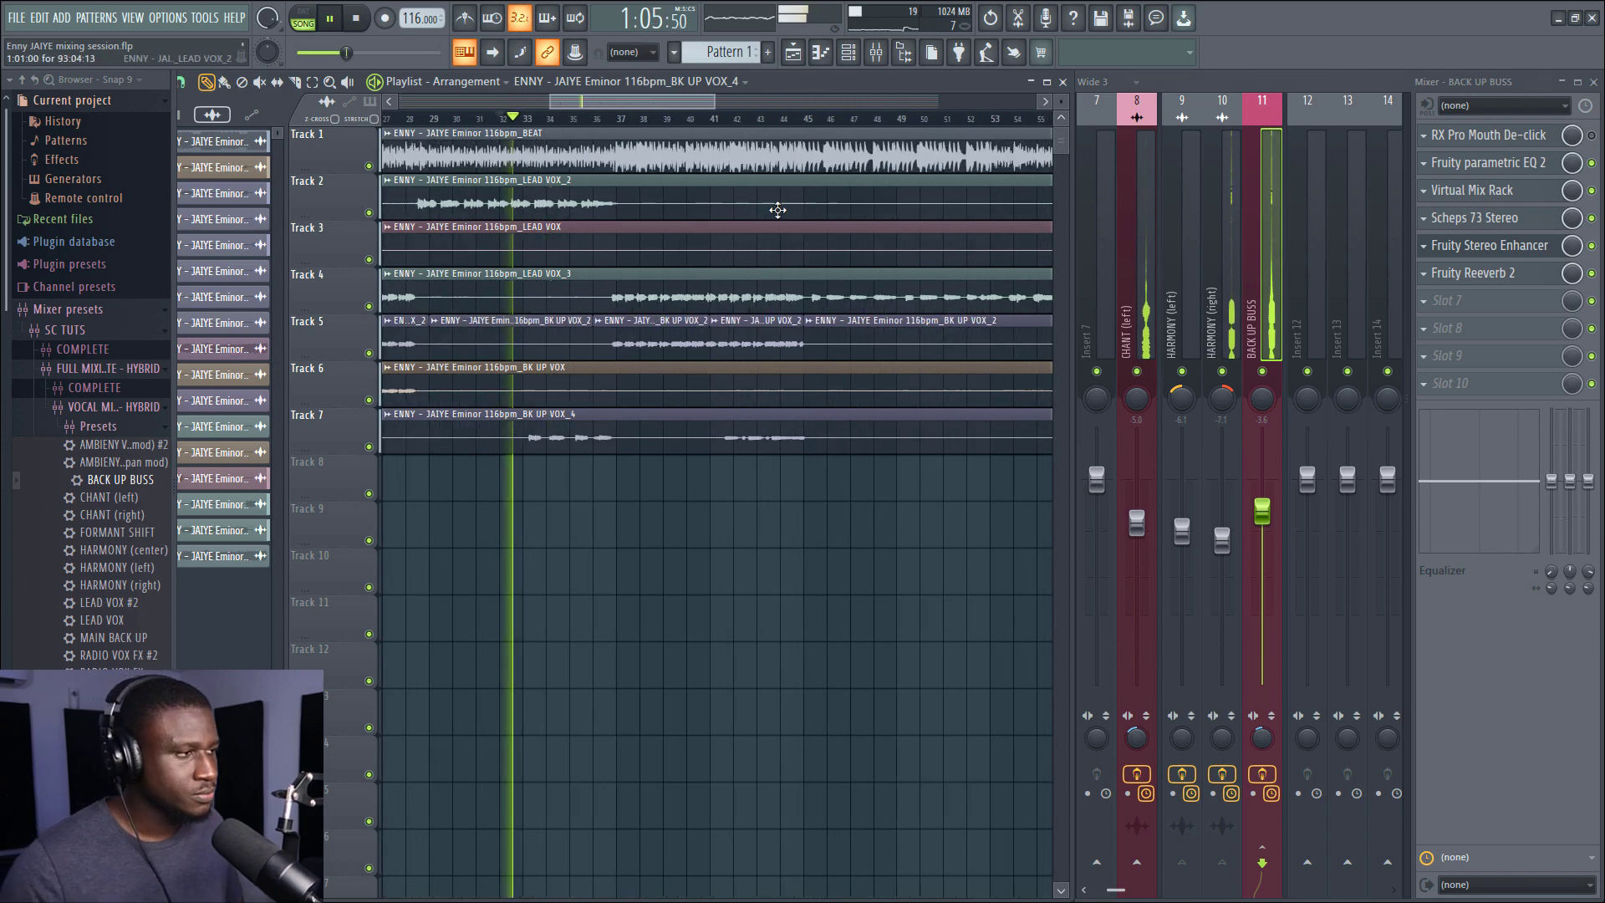
scroll(774, 214, "down", 3)
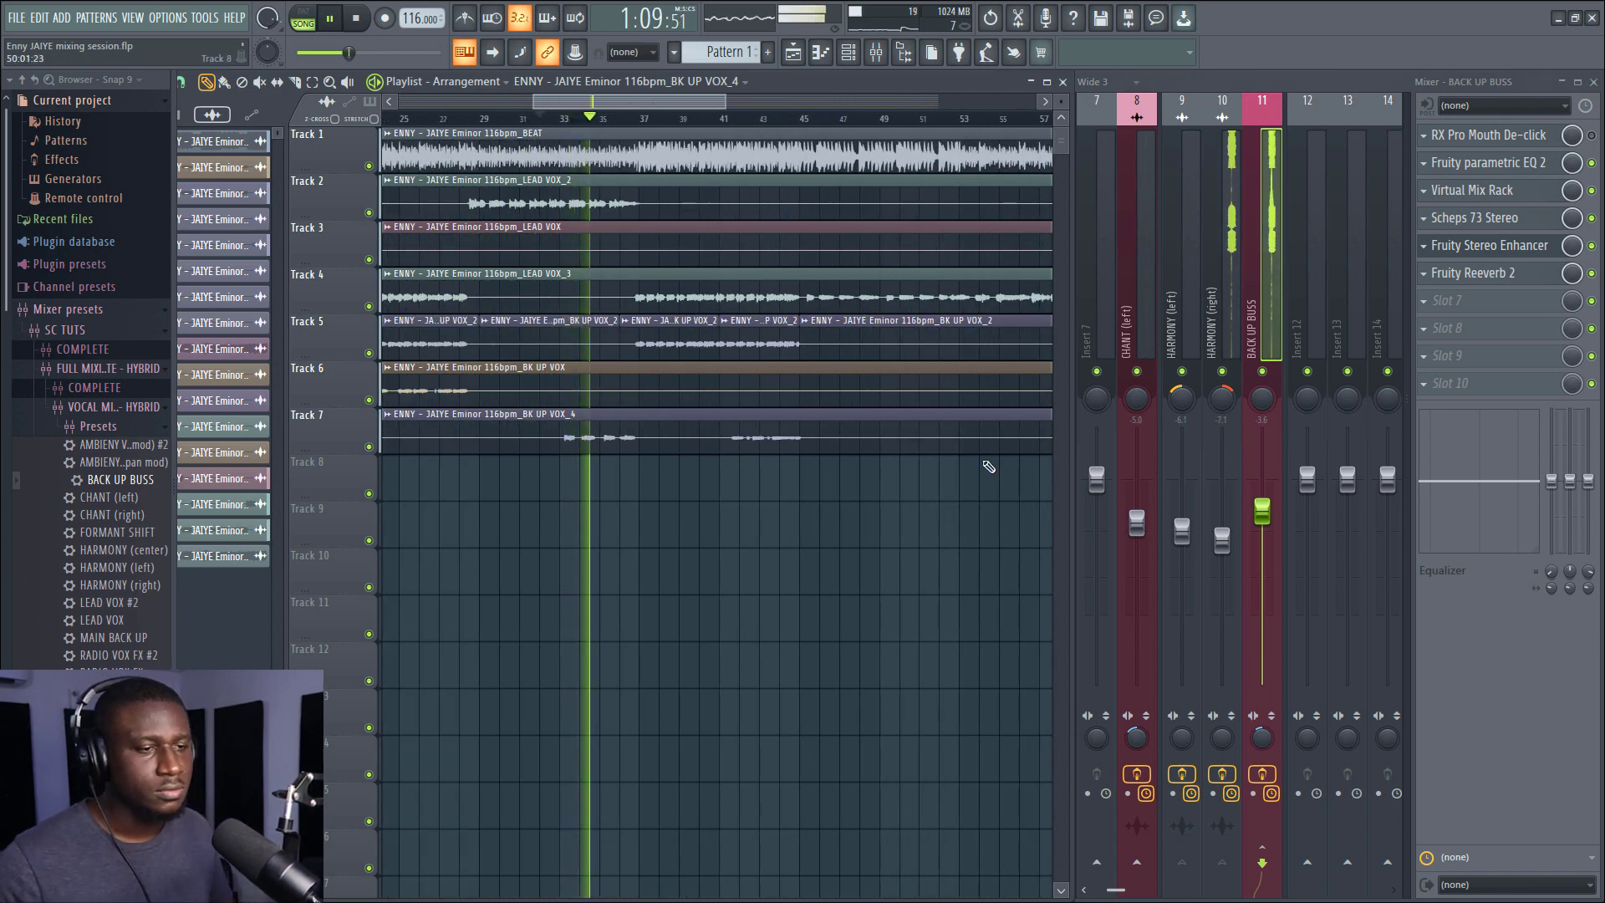
left_click(1538, 273)
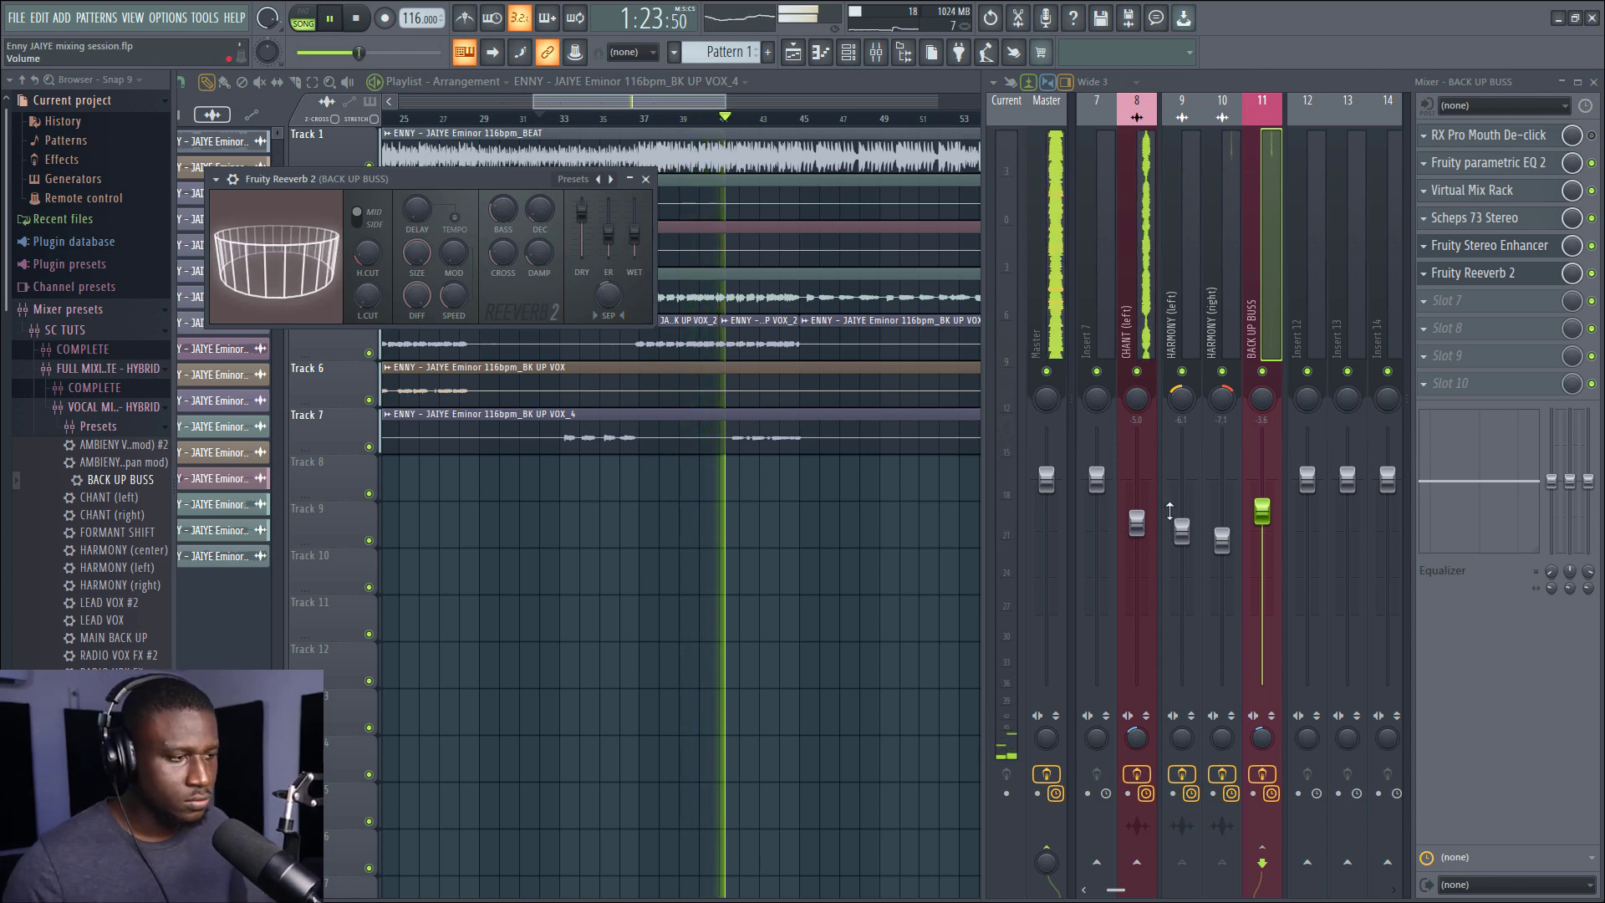
left_click_drag(1263, 509, 1262, 505)
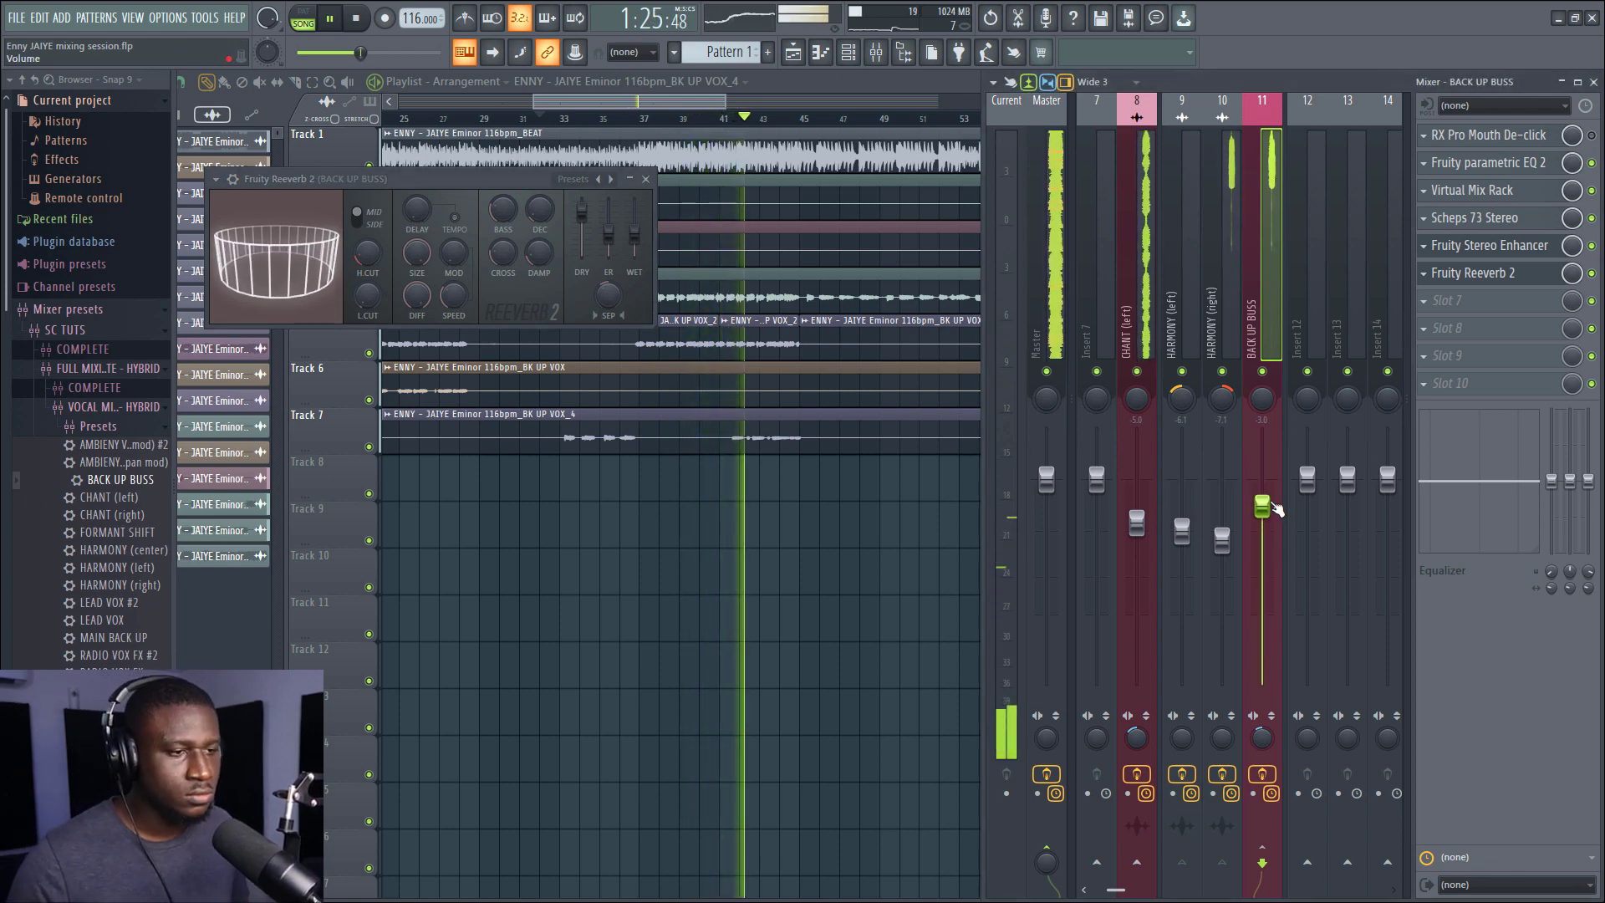